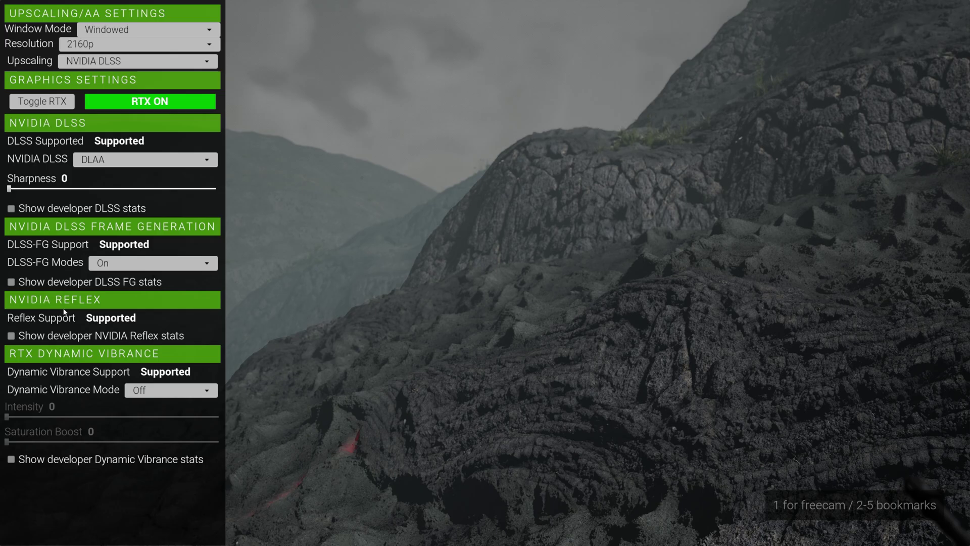
Enable the developer NVIDIA Reflex stats in the NGX settings panel.
click(11, 335)
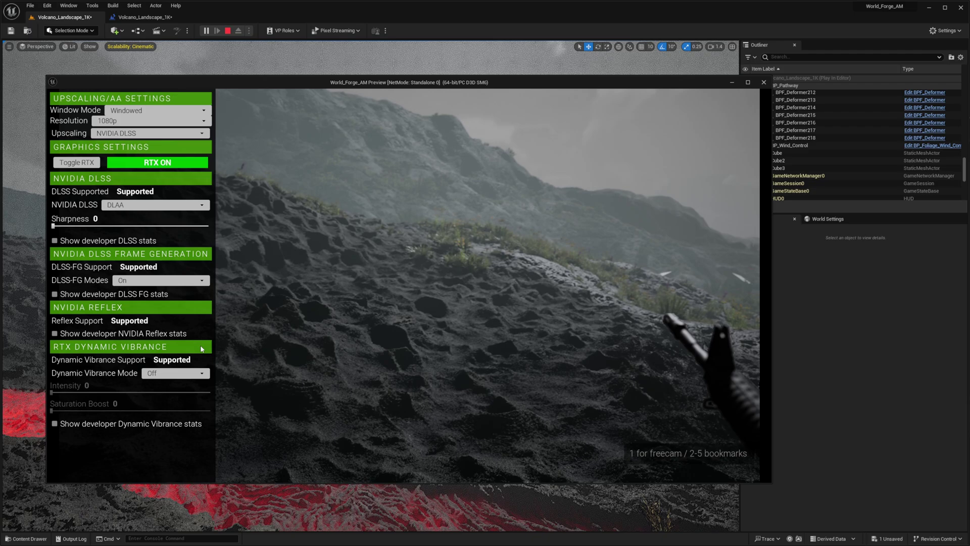
Show the Dynamic Vibrance and DLSS FG stats and set DLSS-FG mode to Off.
click(57, 424)
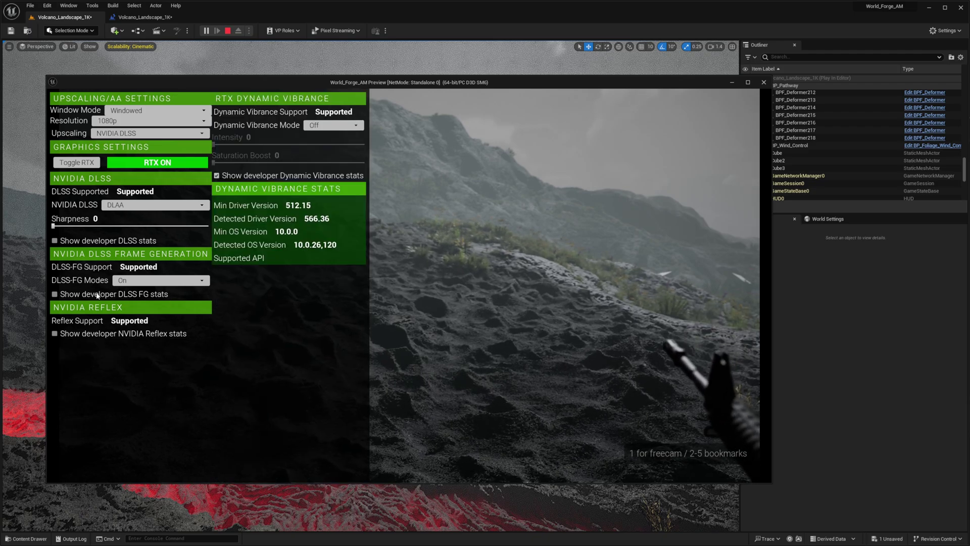
click(55, 294)
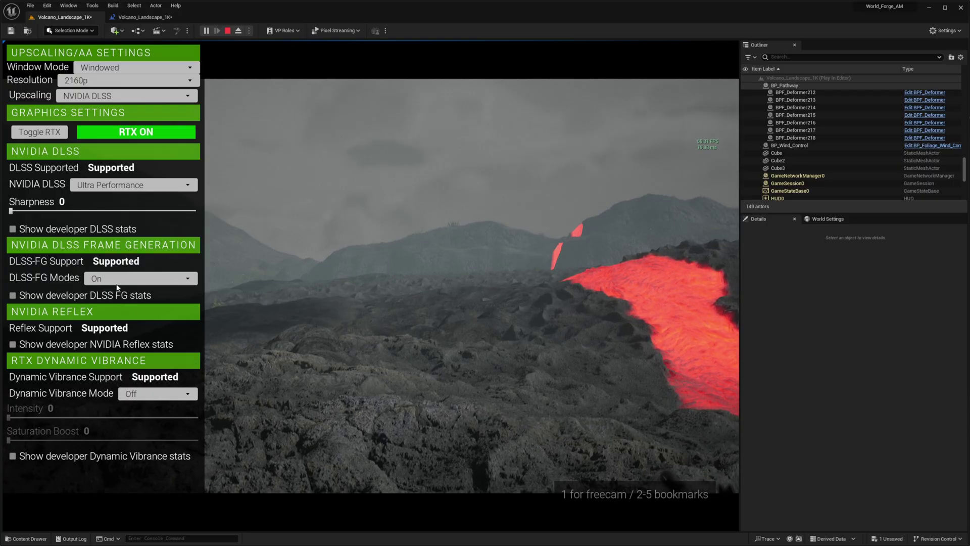
click(110, 278)
click(111, 290)
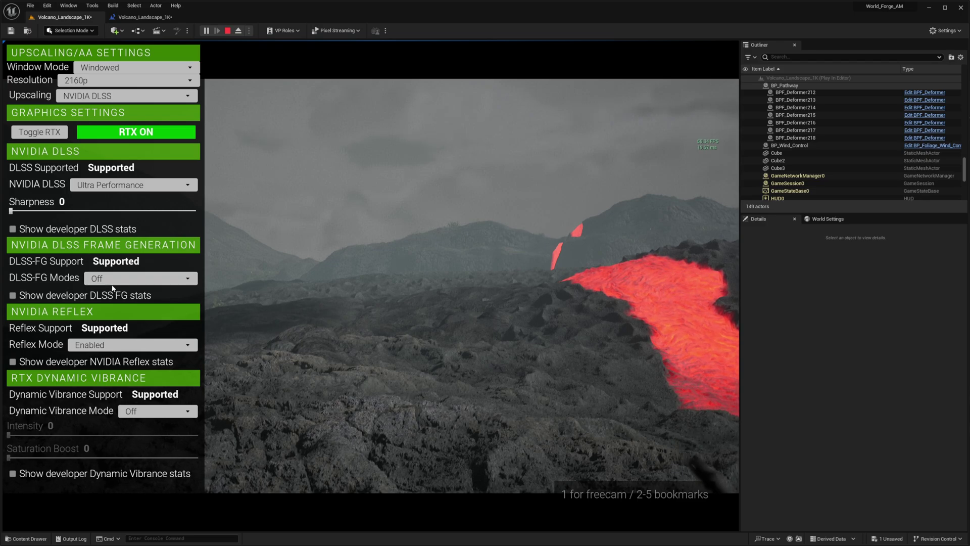
Jump to camera bookmarks 2 and 3, then switch NVIDIA DLSS to Off.
key(2)
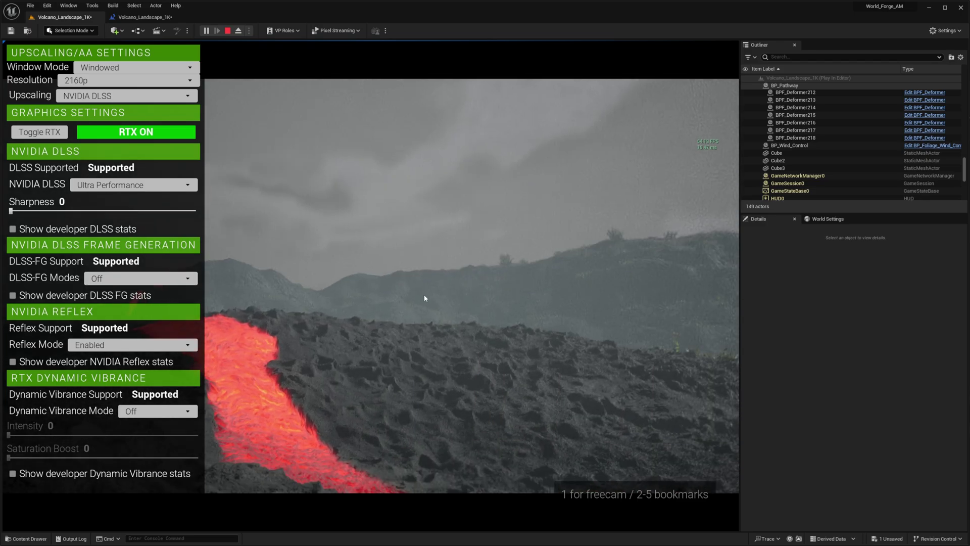
key(3)
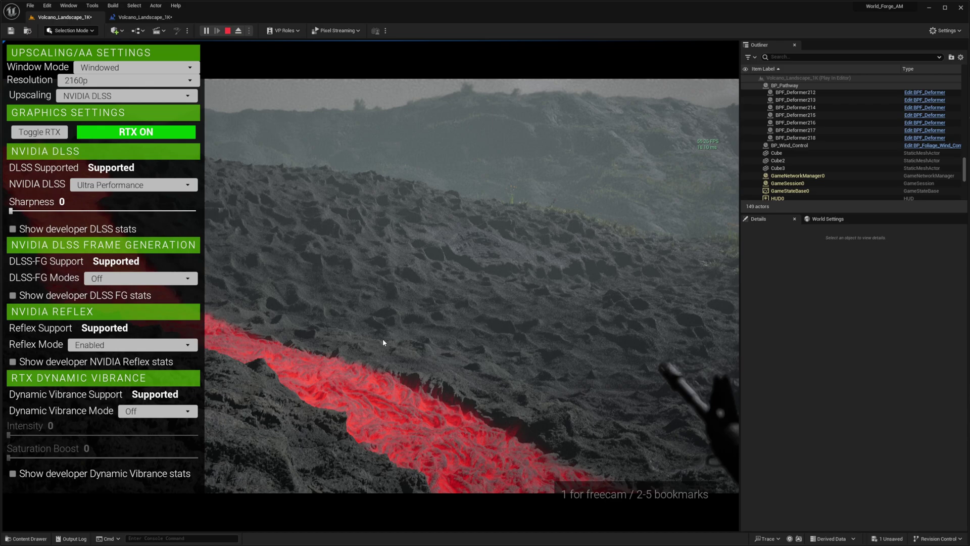
click(126, 185)
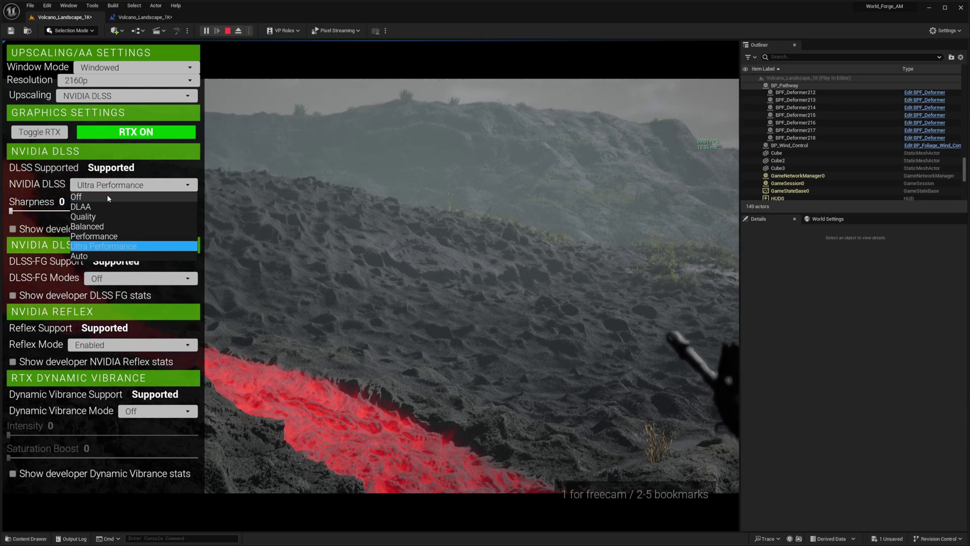
click(107, 197)
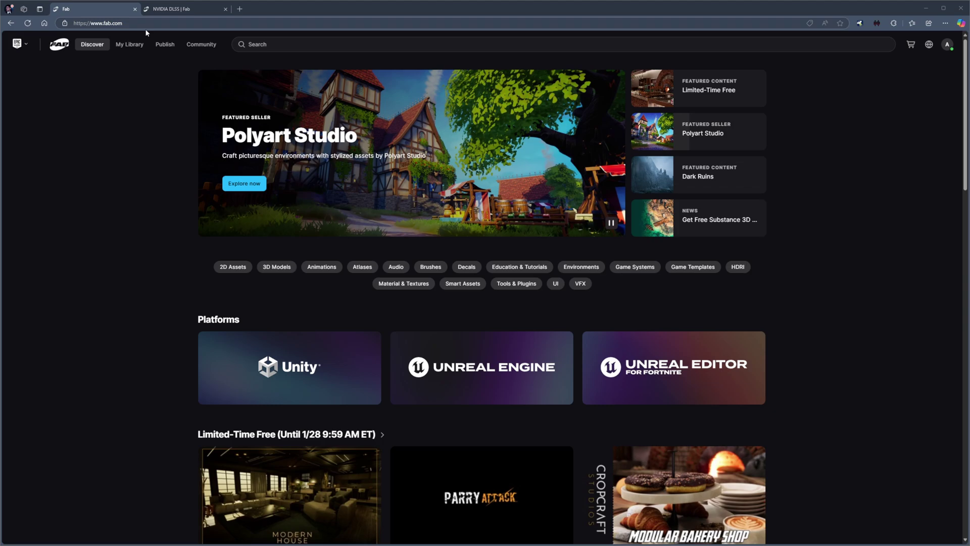
Search Fab for 'dlss fsr' and open the NVIDIA DLSS listing in a new tab.
click(268, 45)
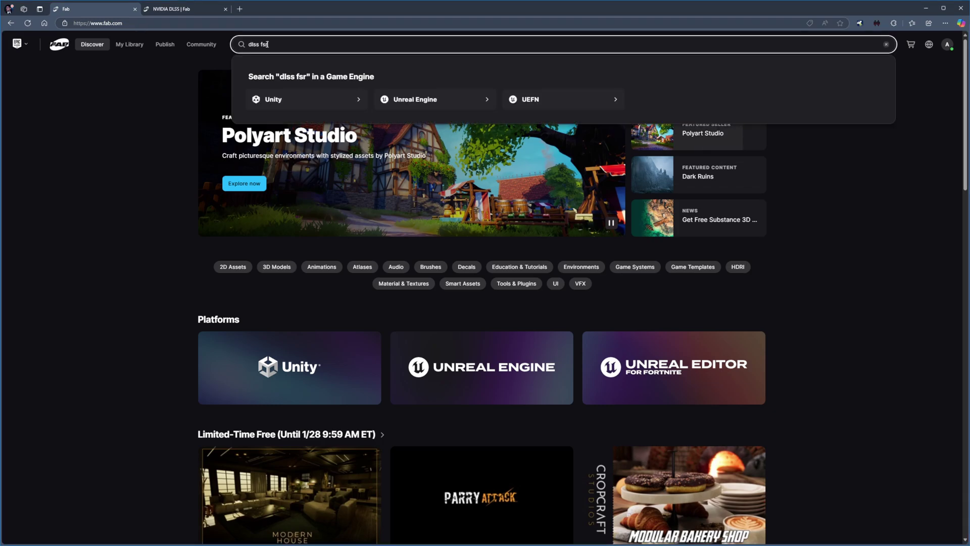
key(Return)
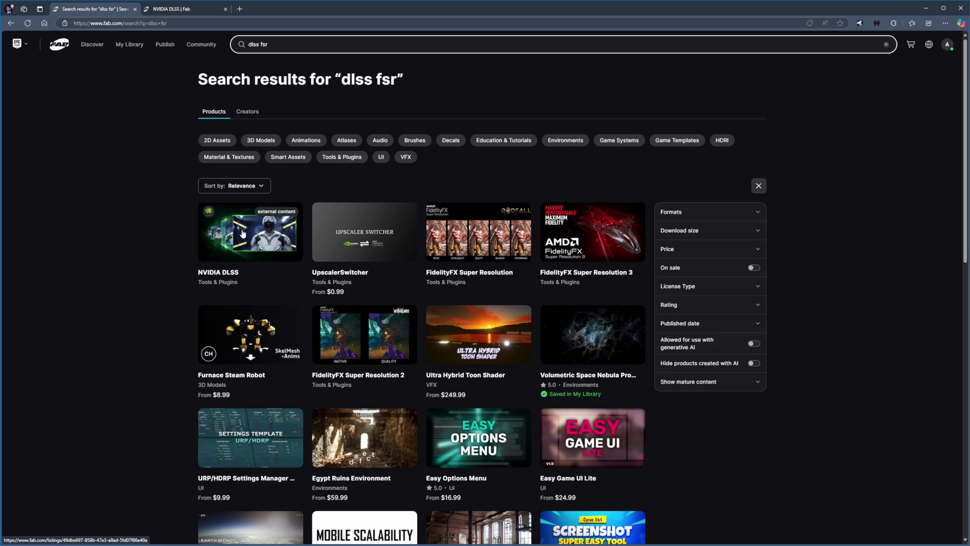
right_click(261, 229)
click(283, 231)
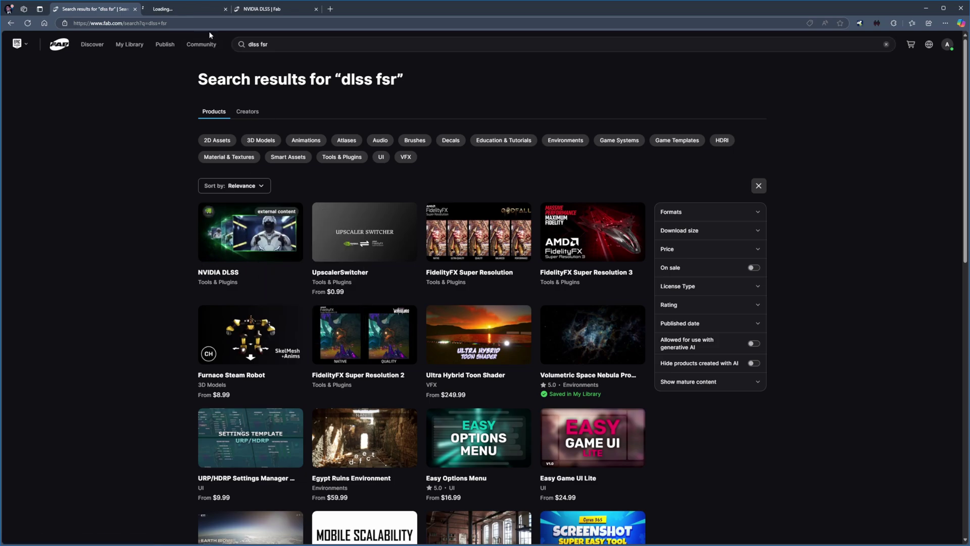
click(188, 12)
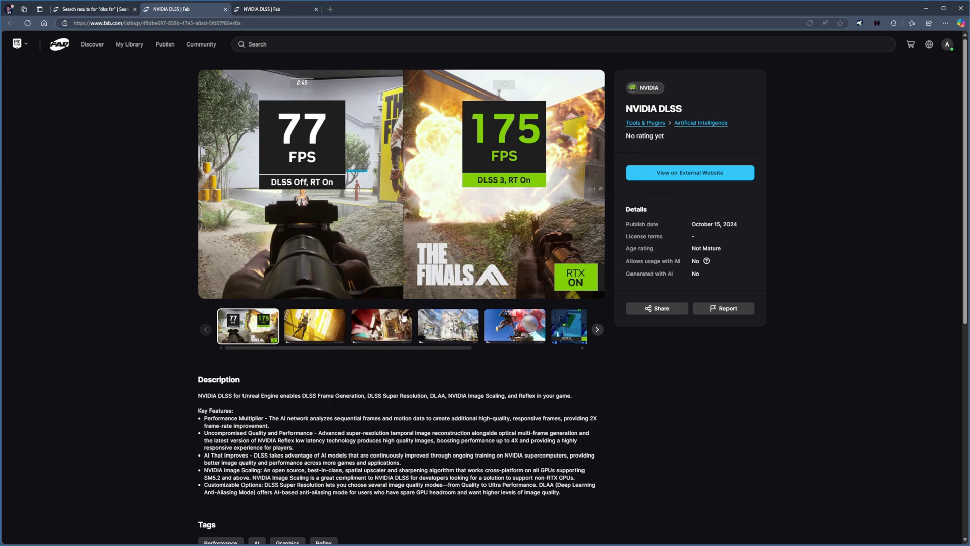
Browse the listing's gallery images and read the product description.
click(314, 342)
click(381, 331)
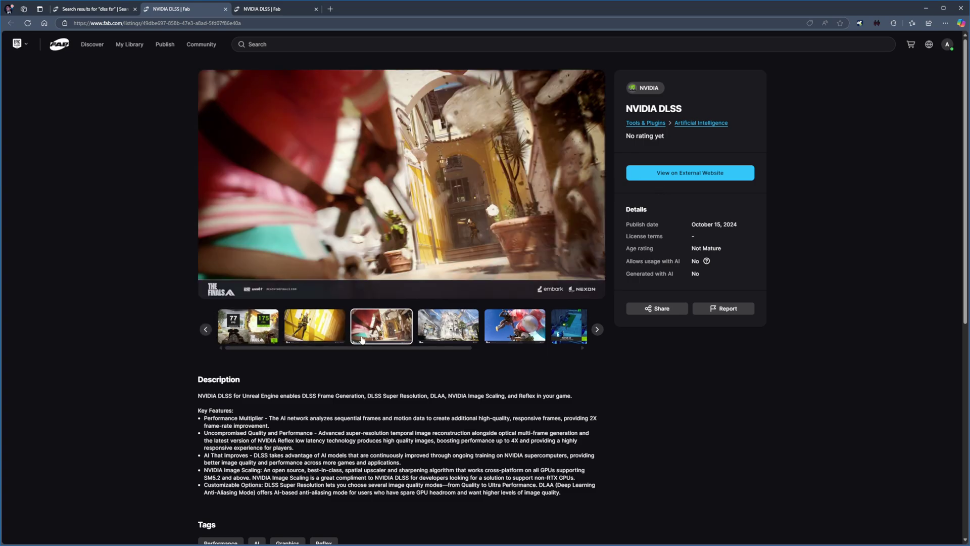
click(432, 332)
click(507, 333)
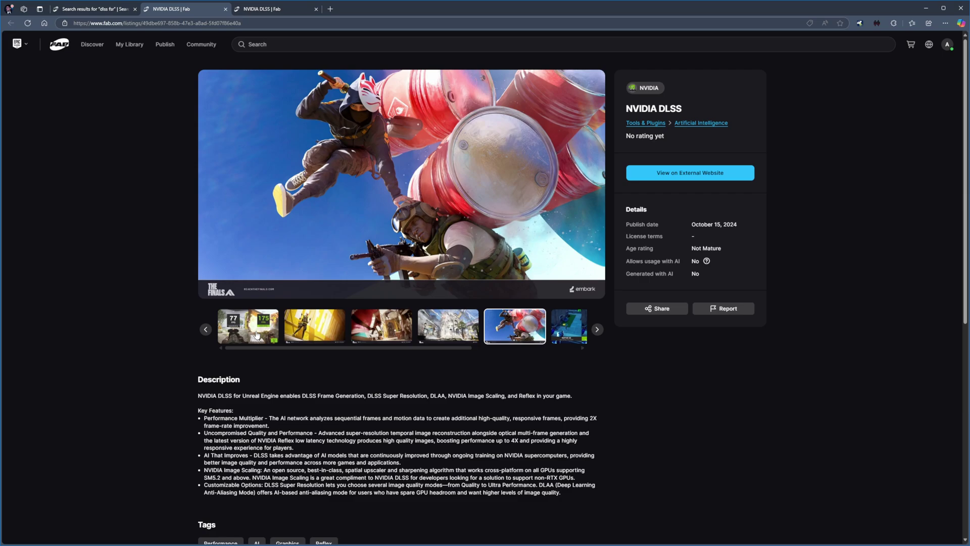
click(273, 338)
scroll(199, 332, down, 2)
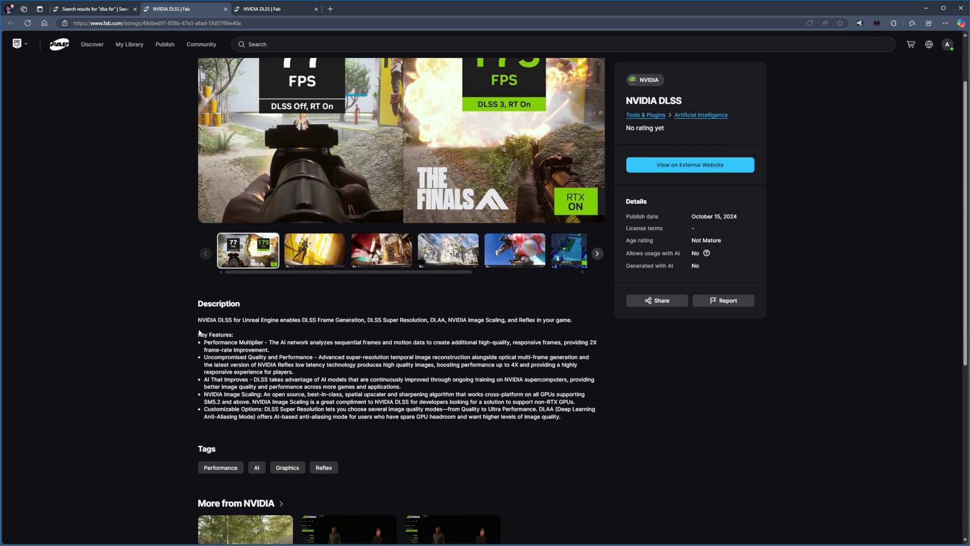
drag(189, 324, 590, 424)
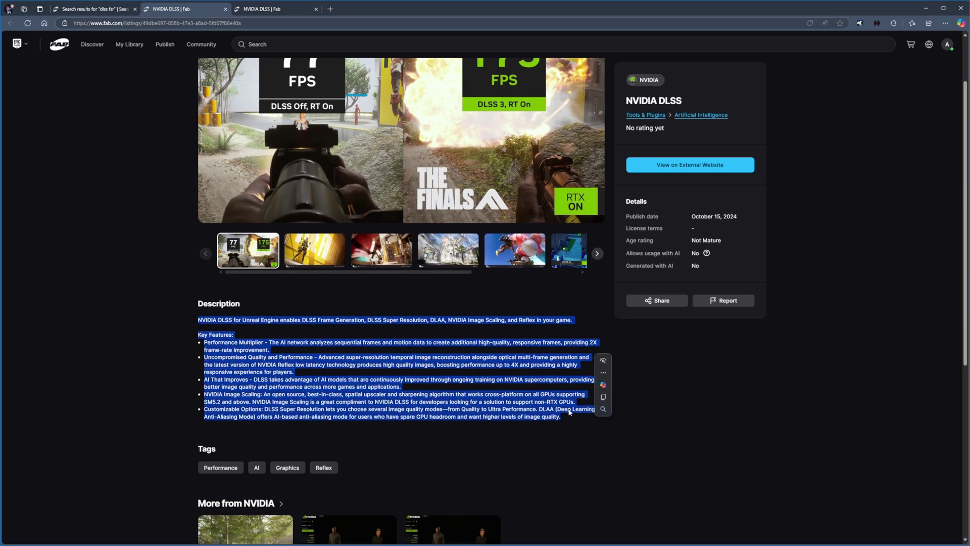
click(484, 365)
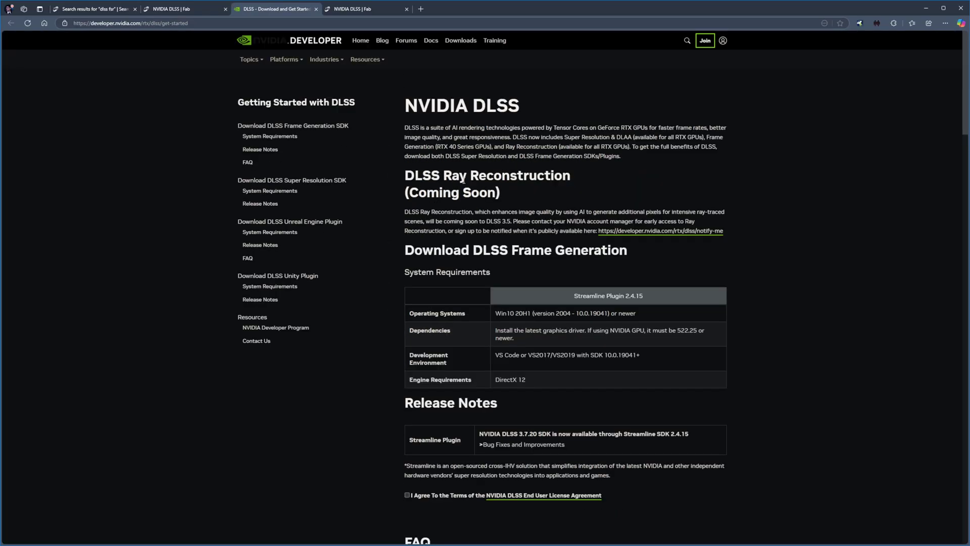
Agree to the NVIDIA DLSS licence terms and download the DLSS 3.7.20 package for UE 5.3.
drag(963, 110, 961, 299)
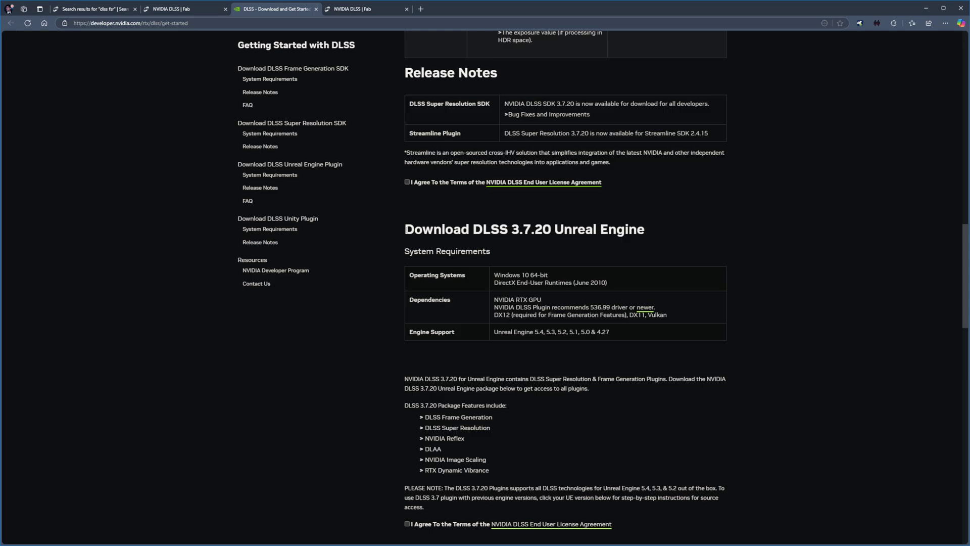
drag(407, 229, 627, 251)
click(650, 239)
scroll(637, 265, down, 2)
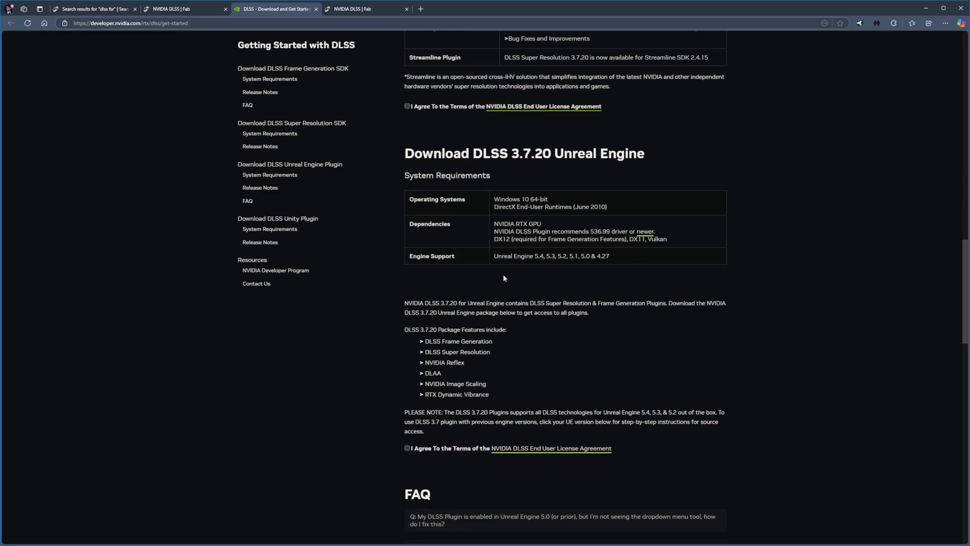
click(619, 259)
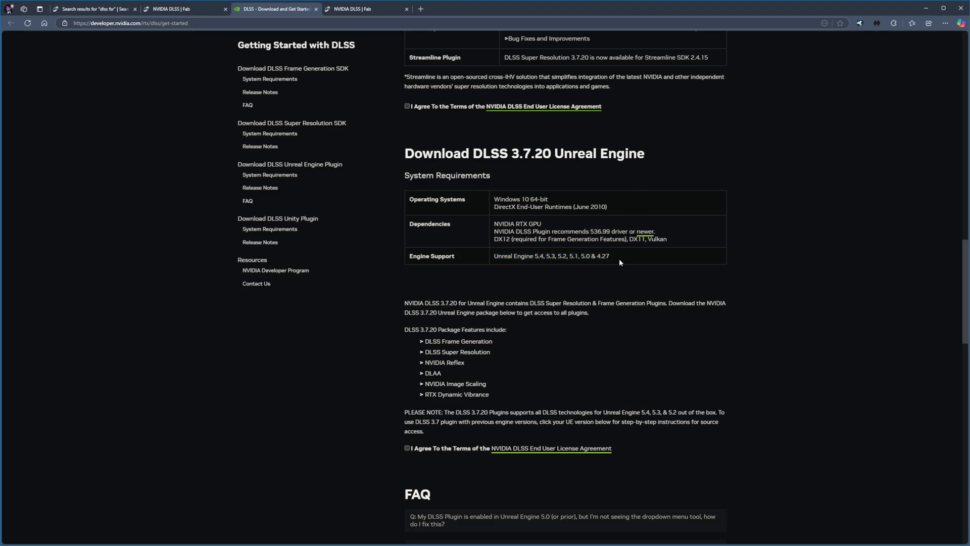
click(407, 448)
scroll(505, 379, down, 3)
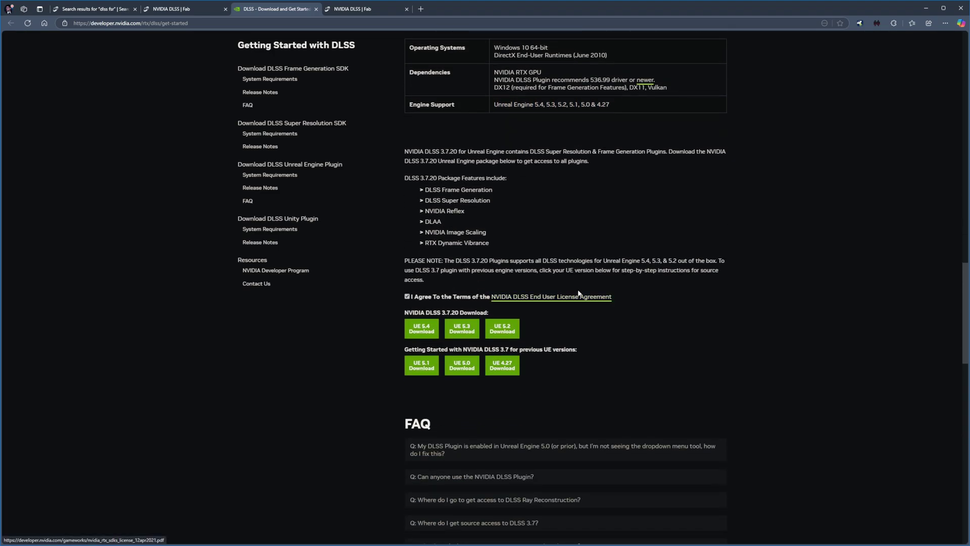
click(462, 329)
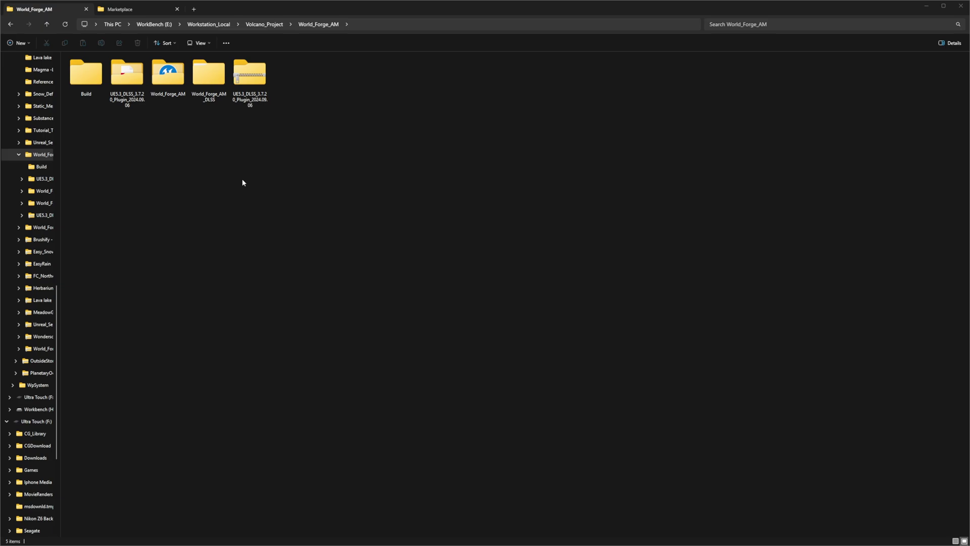
Open the extracted UE5.3_DLSS_3.7.20_Plugin_2024.09.06 folder in World_Forge_AM.
click(250, 81)
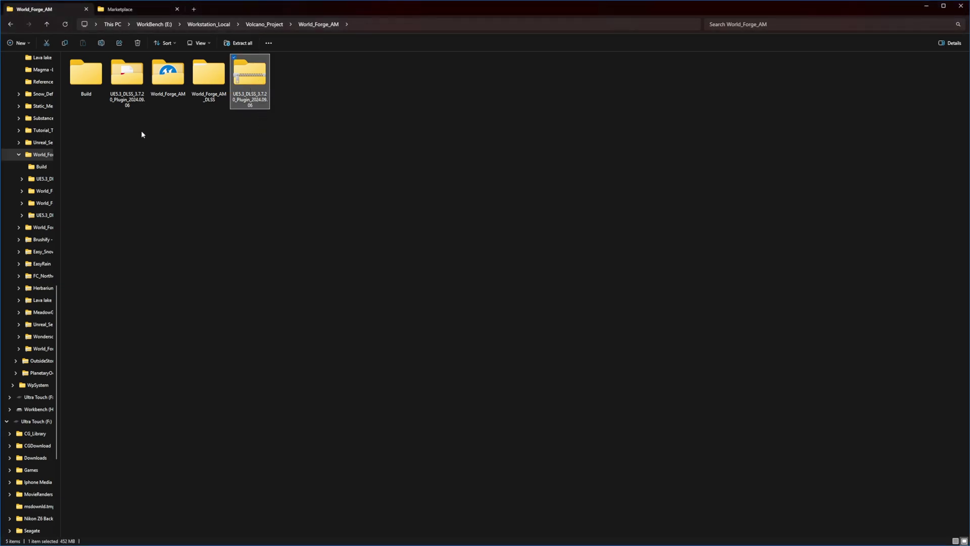
click(131, 98)
double_click(123, 84)
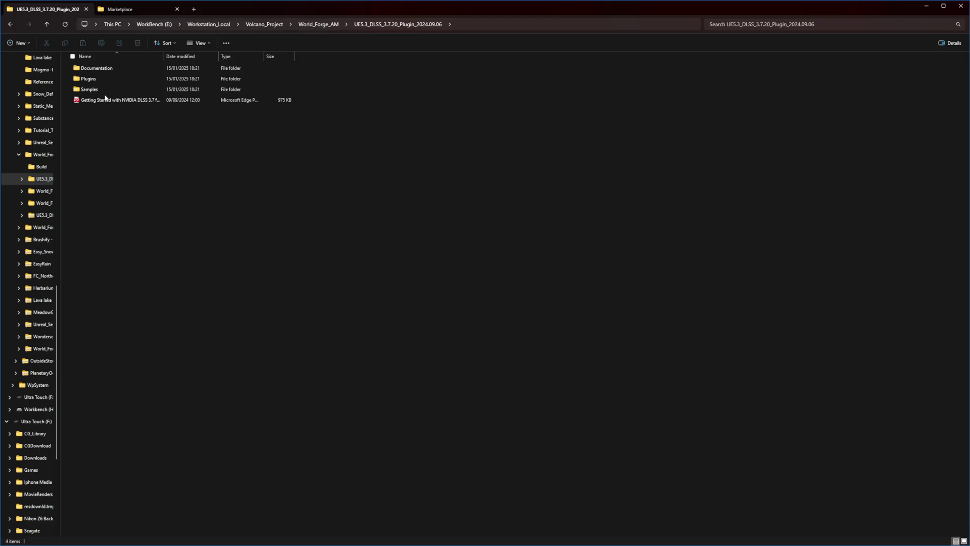
Open the Getting Started with NVIDIA DLSS PDF and read step 6's placement instructions.
double_click(105, 99)
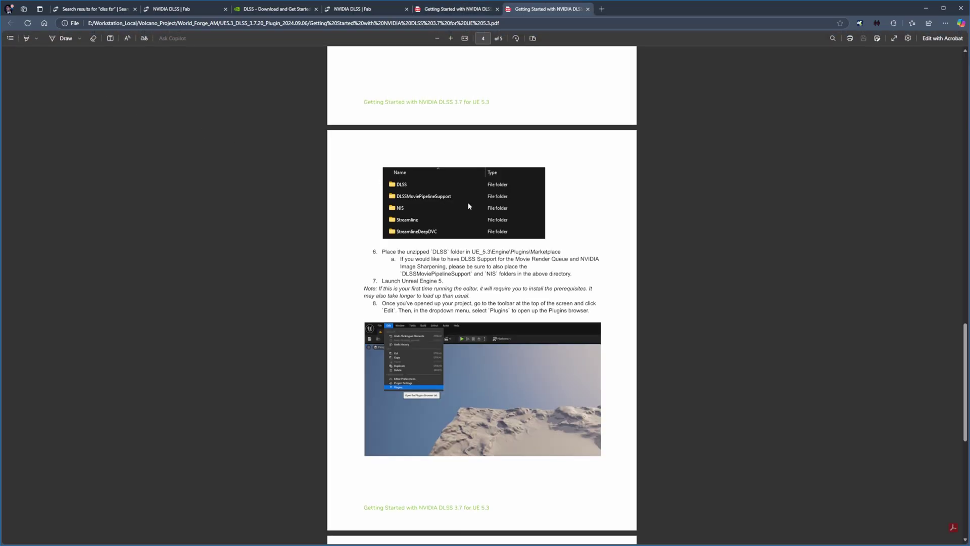
scroll(467, 202, up, 20)
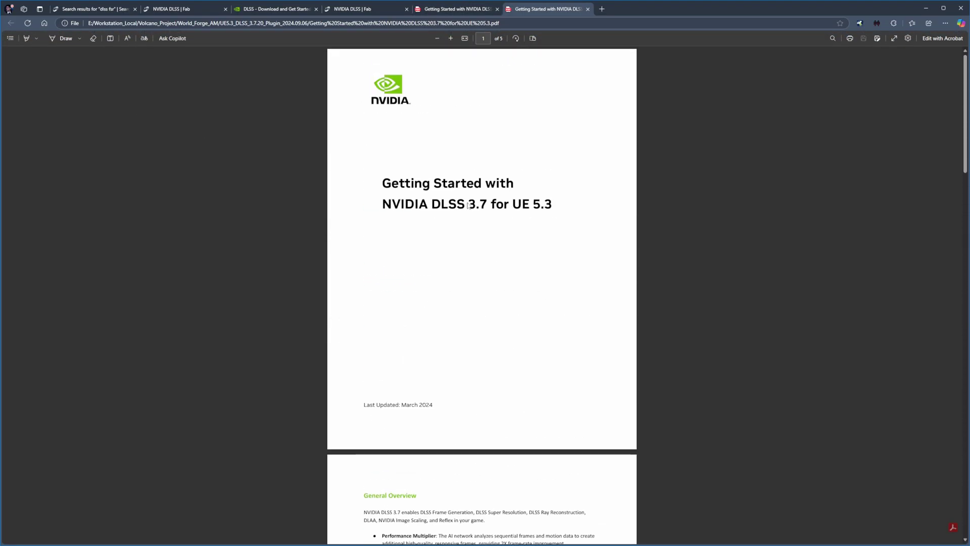
scroll(399, 233, down, 10)
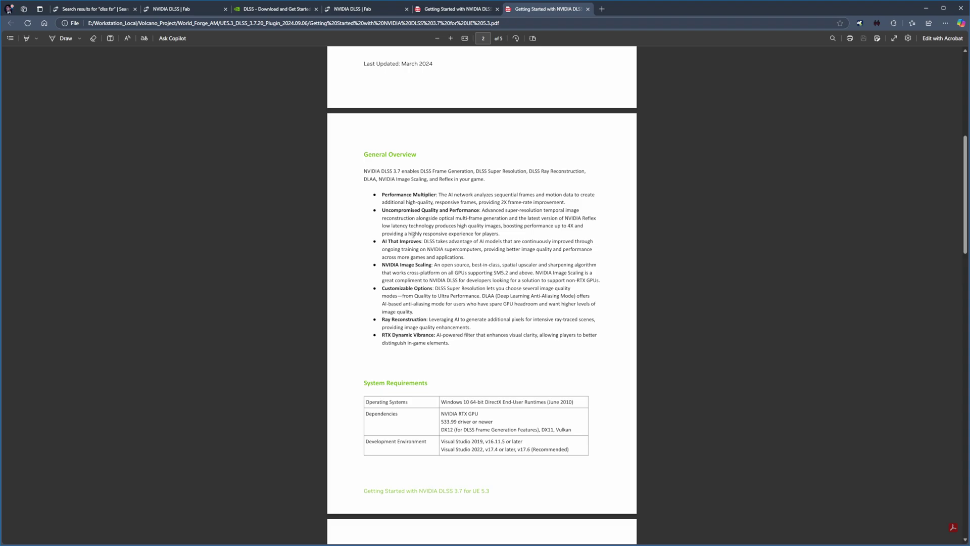
scroll(415, 235, down, 5)
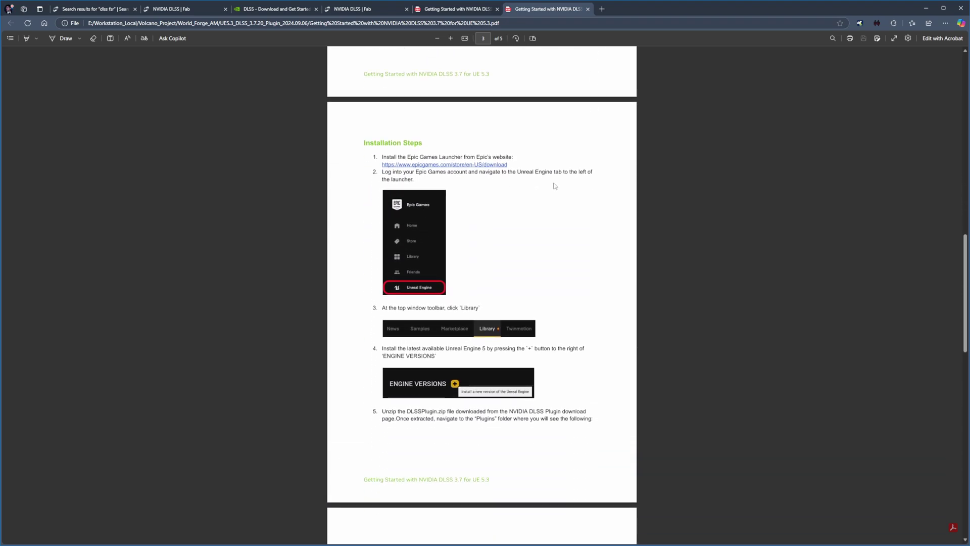
scroll(500, 227, down, 2)
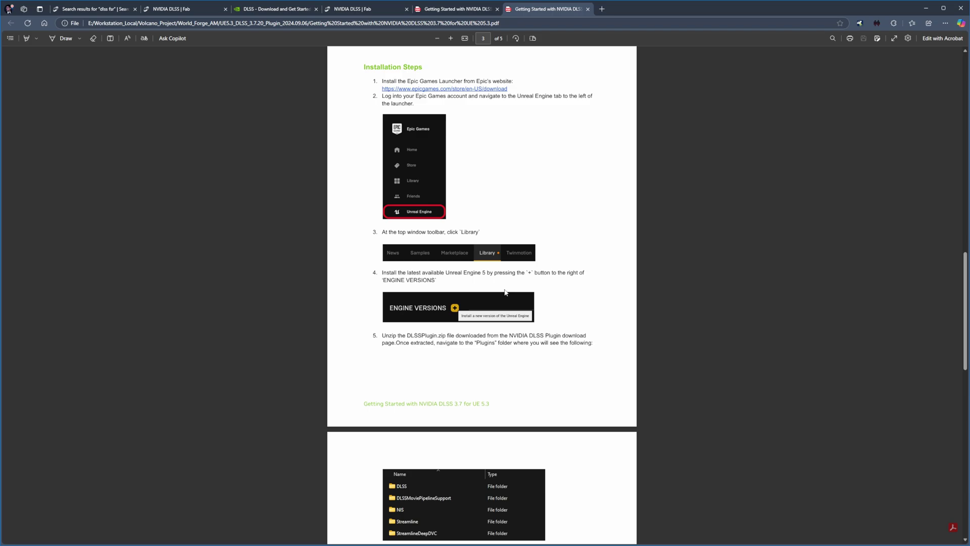
scroll(506, 292, down, 5)
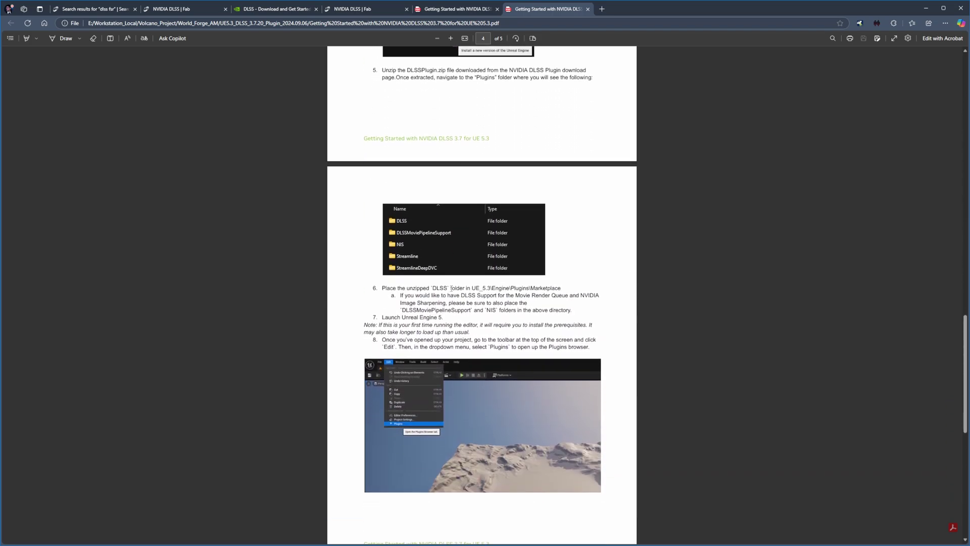
drag(436, 288, 568, 291)
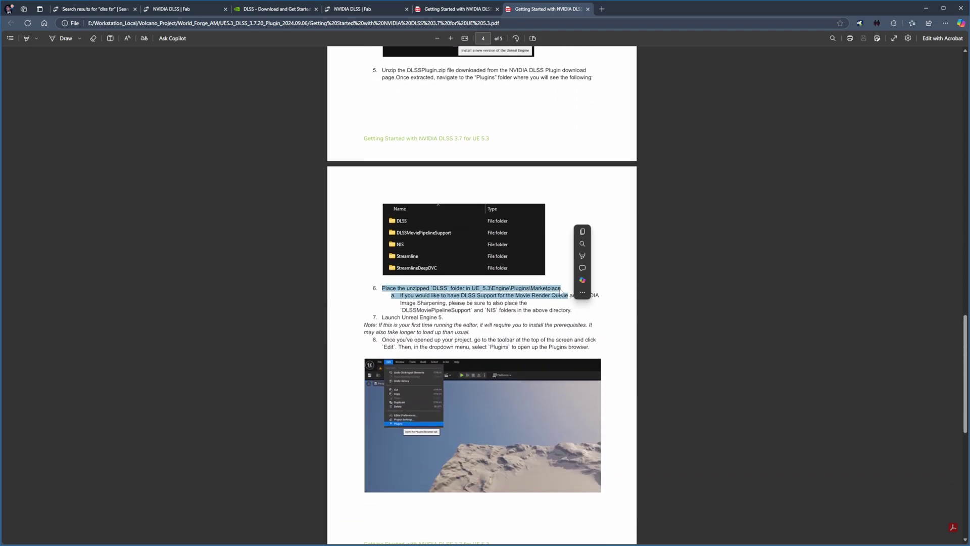
click(564, 287)
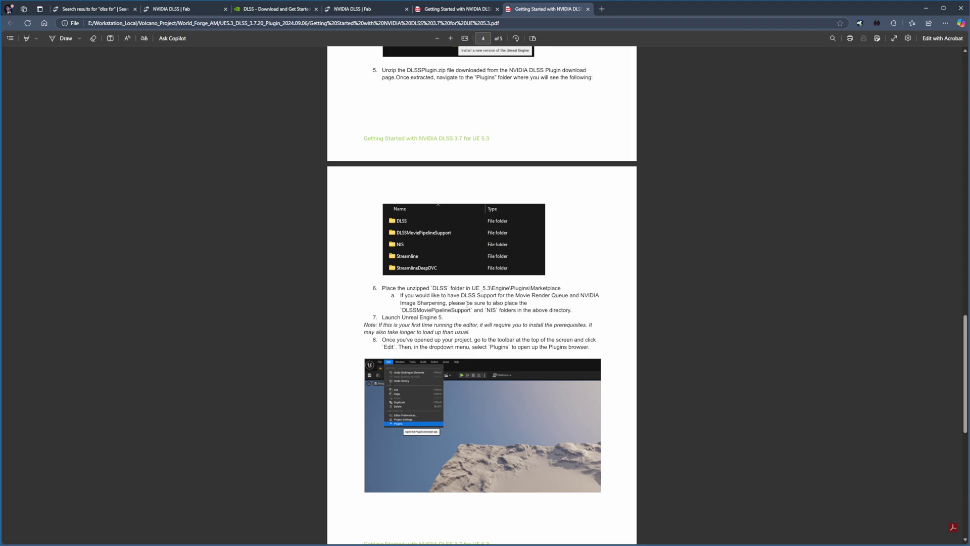
scroll(467, 303, down, 2)
Open the downloaded plugin's Plugins folder in File Explorer.
key(alt+Tab)
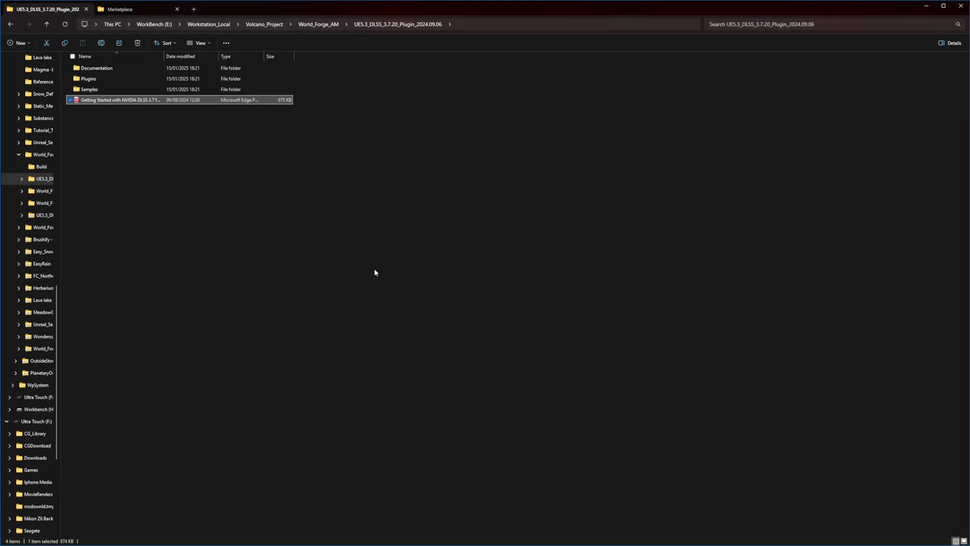
click(227, 163)
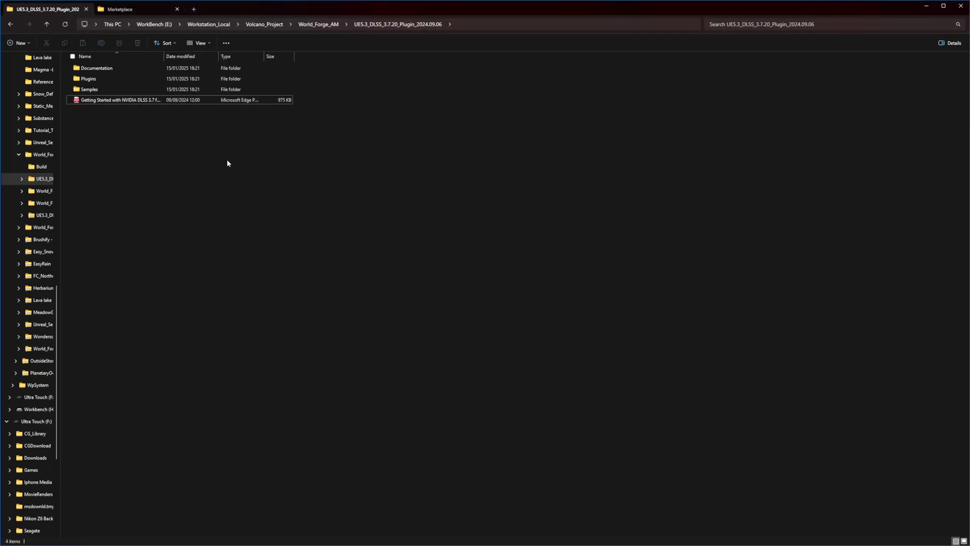
double_click(91, 80)
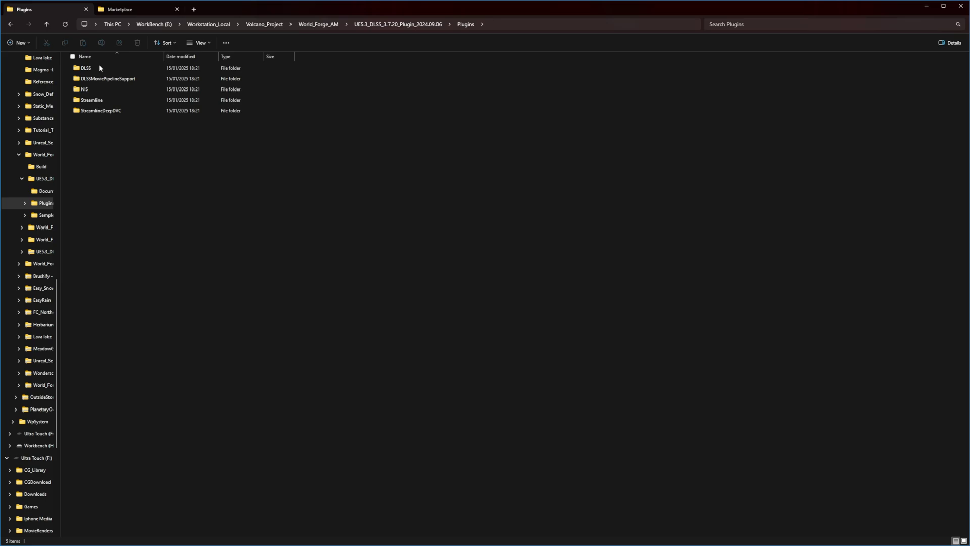
In the other tab, navigate to UE_5.3\Engine\Plugins\Marketplace.
click(114, 12)
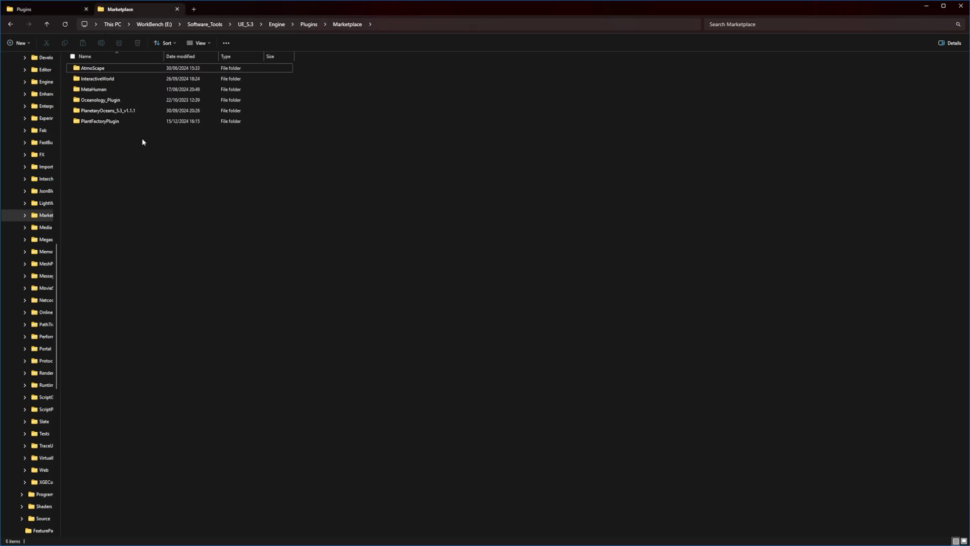
click(398, 21)
click(182, 229)
click(212, 25)
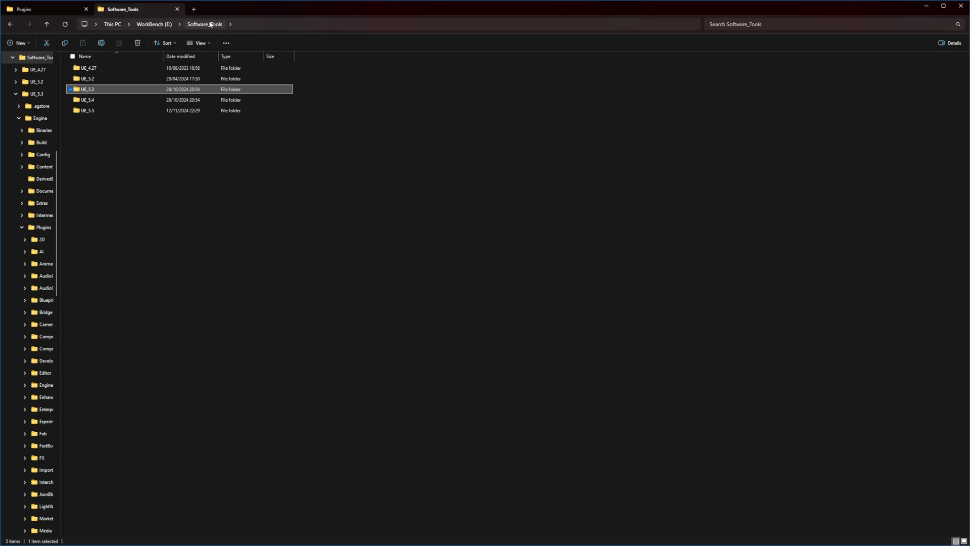
double_click(98, 91)
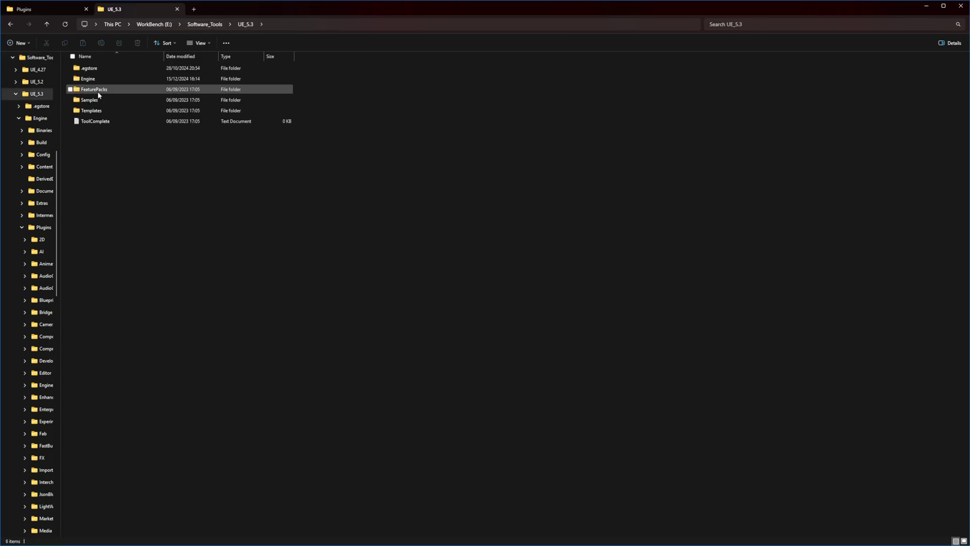
double_click(98, 81)
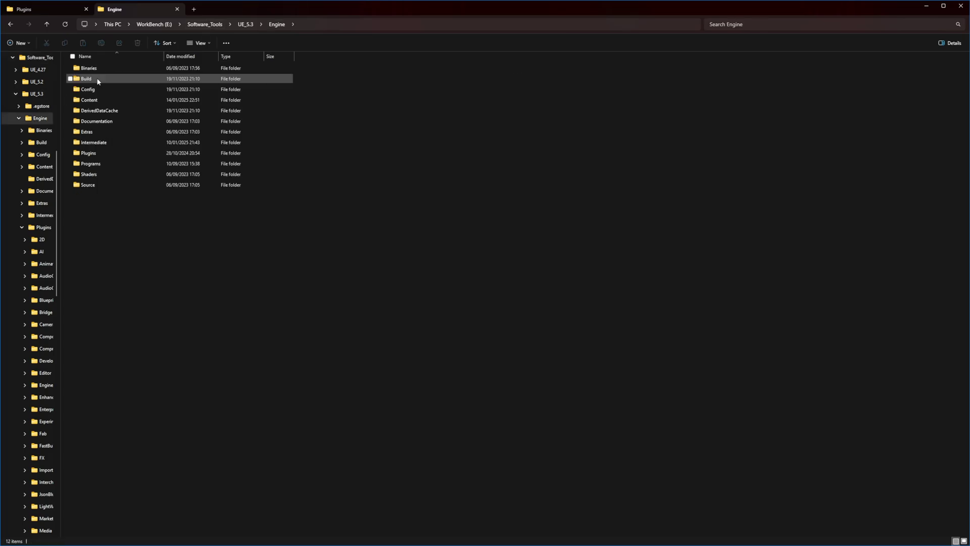
double_click(99, 155)
click(98, 155)
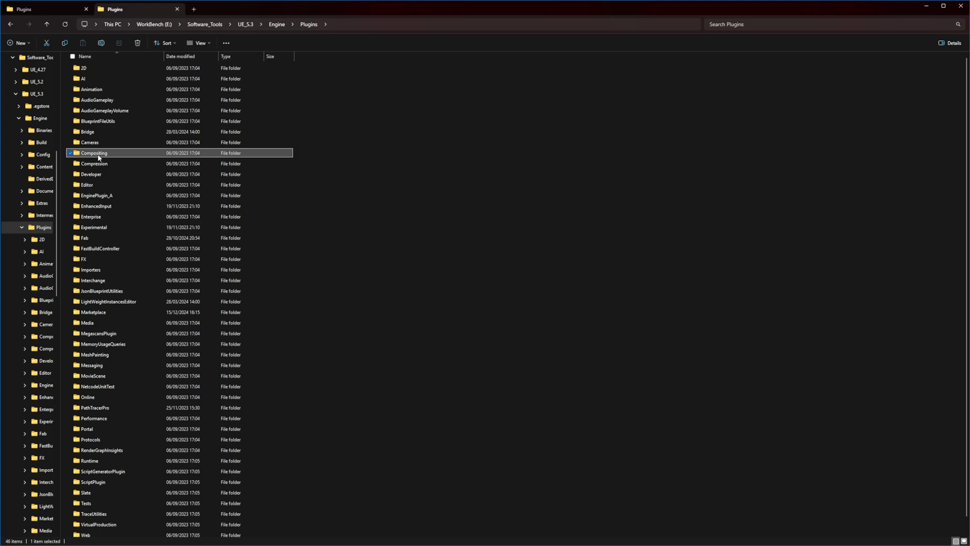
key(m)
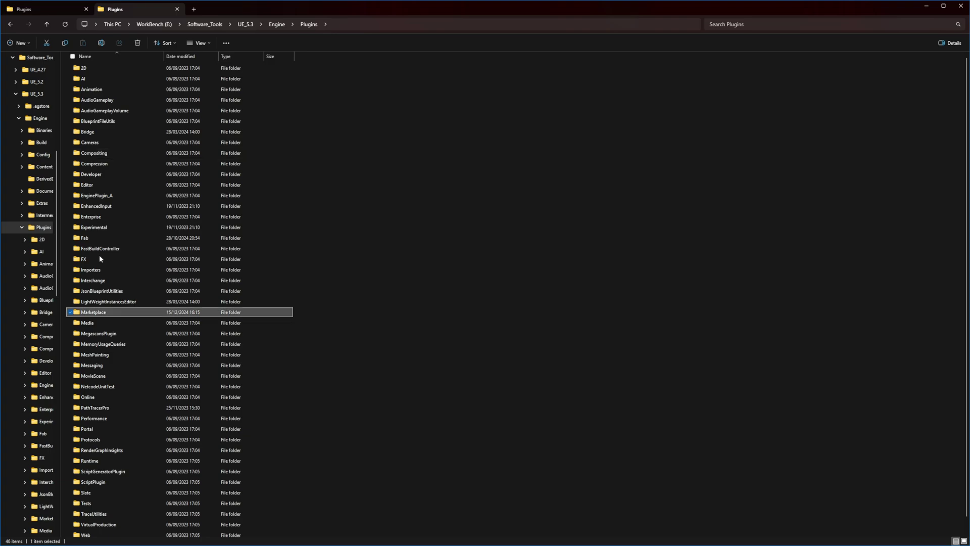
double_click(99, 312)
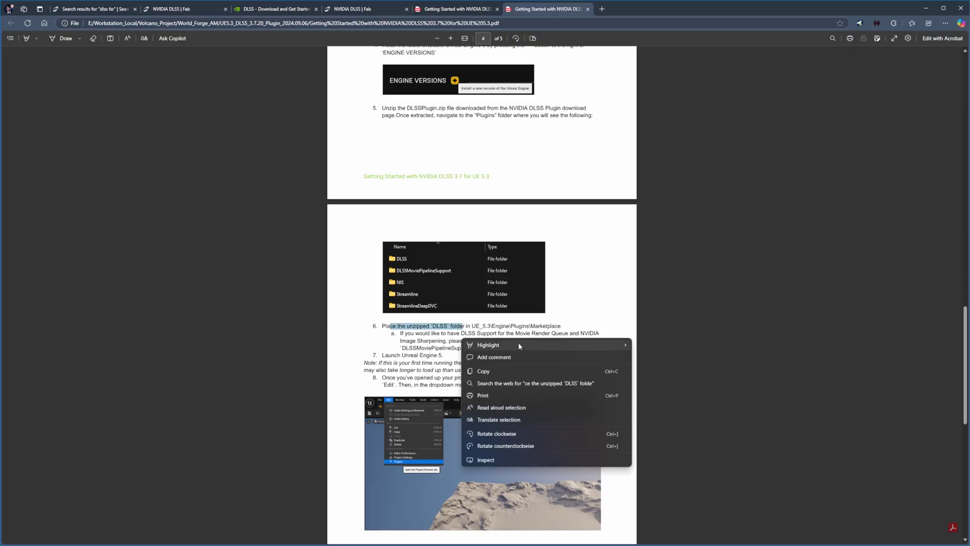
Read the guide's step 6a note about the DLSSMoviePipelineSupport and NIS folders.
click(428, 353)
scroll(427, 354, down, 1)
scroll(427, 354, down, 2)
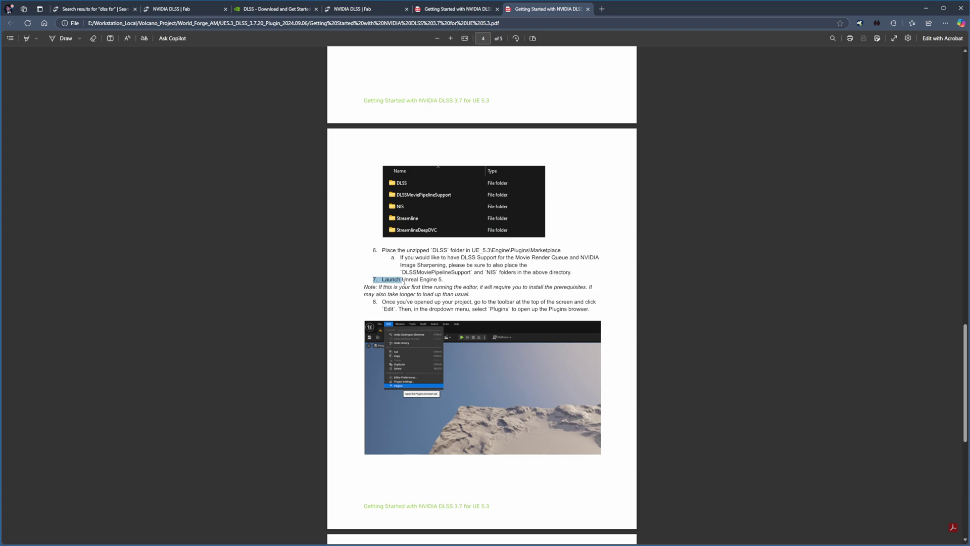
click(476, 276)
scroll(452, 271, down, 1)
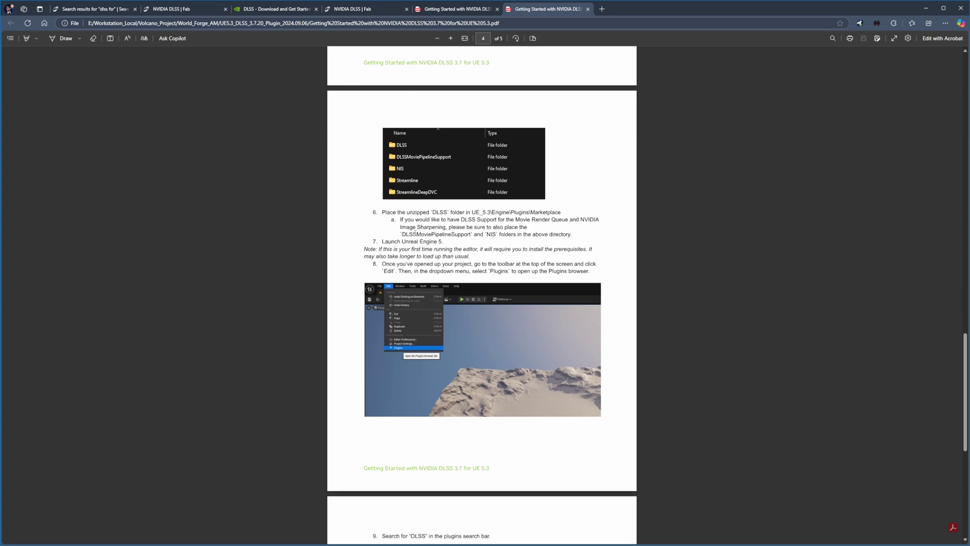
drag(401, 219, 501, 247)
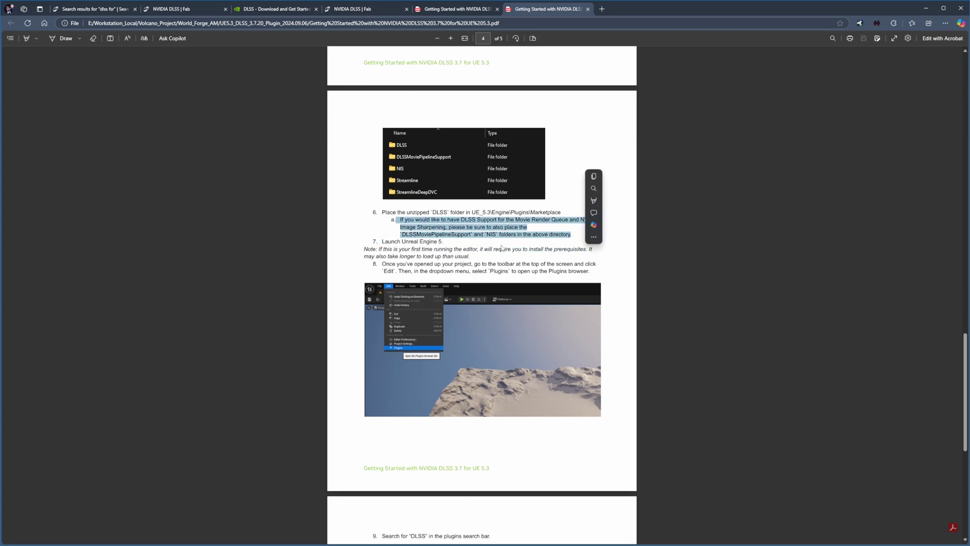
click(466, 245)
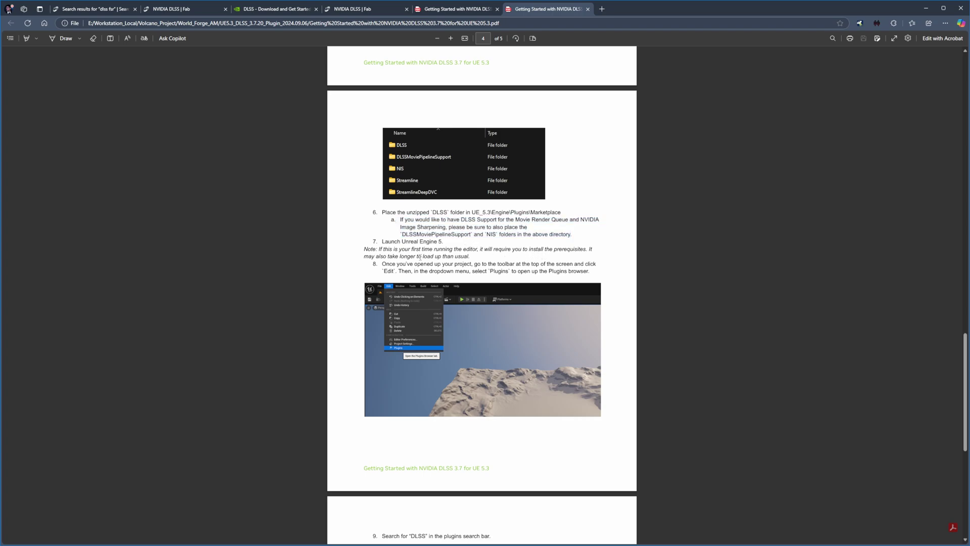
key(alt+Tab)
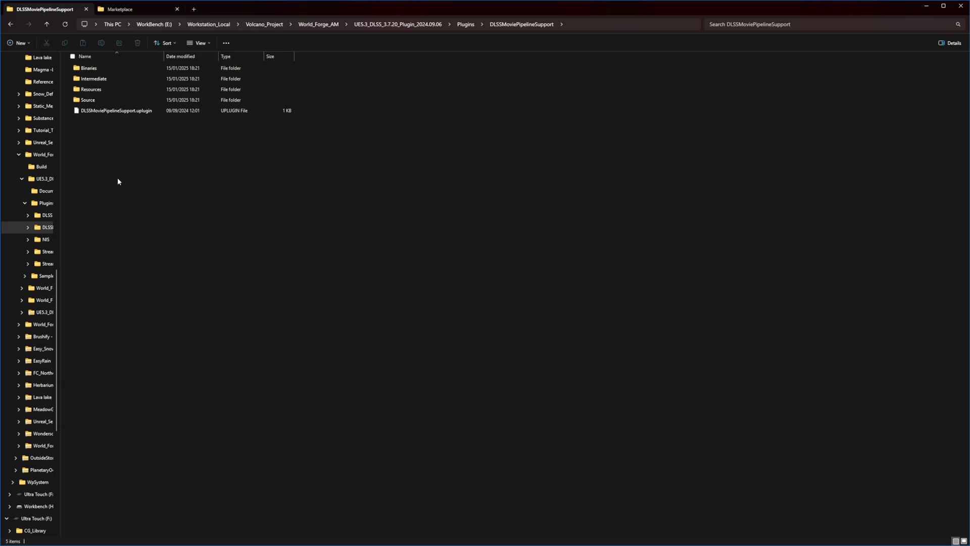
Copy the DLSS, DLSSMoviePipelineSupport and NIS folders and paste them into Marketplace.
click(46, 24)
click(85, 68)
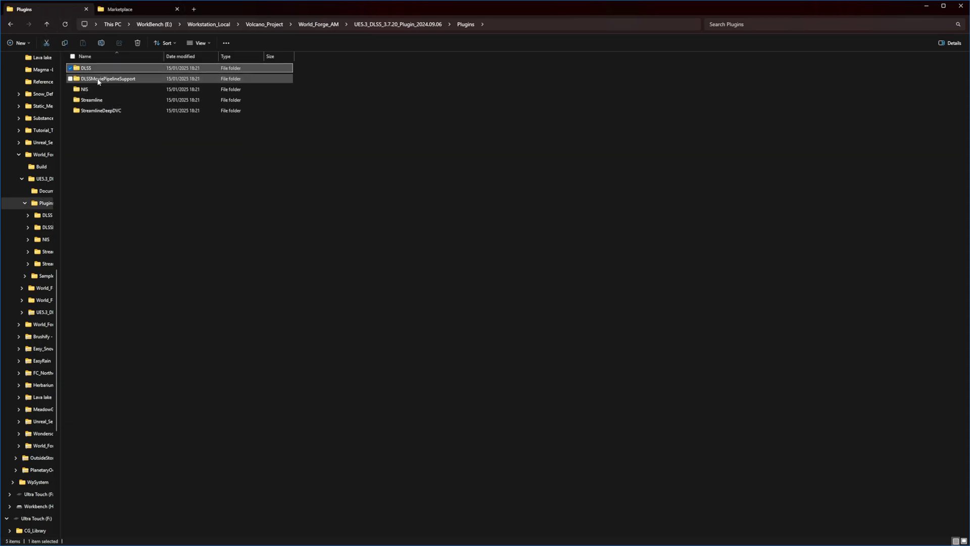
ctrl+click(98, 81)
ctrl+click(98, 89)
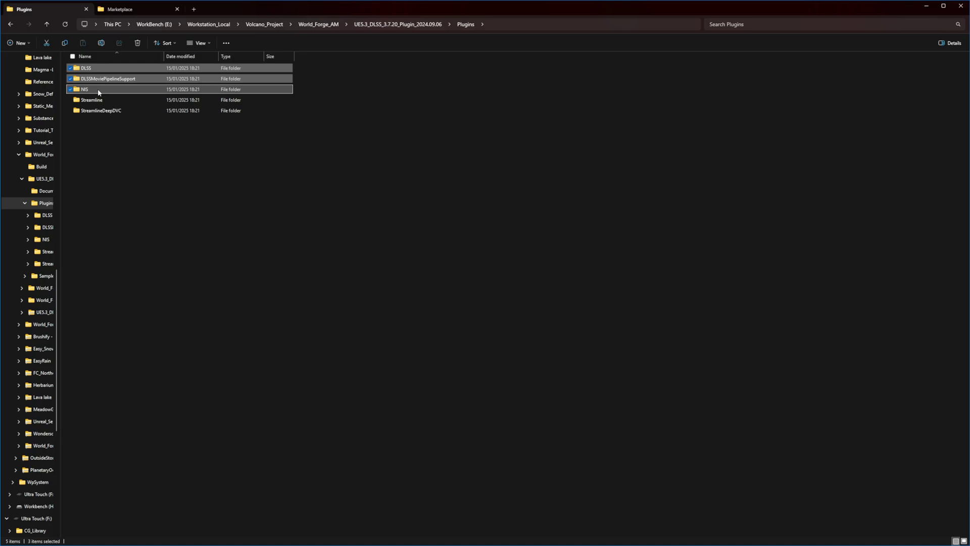
right_click(98, 89)
click(134, 103)
click(145, 12)
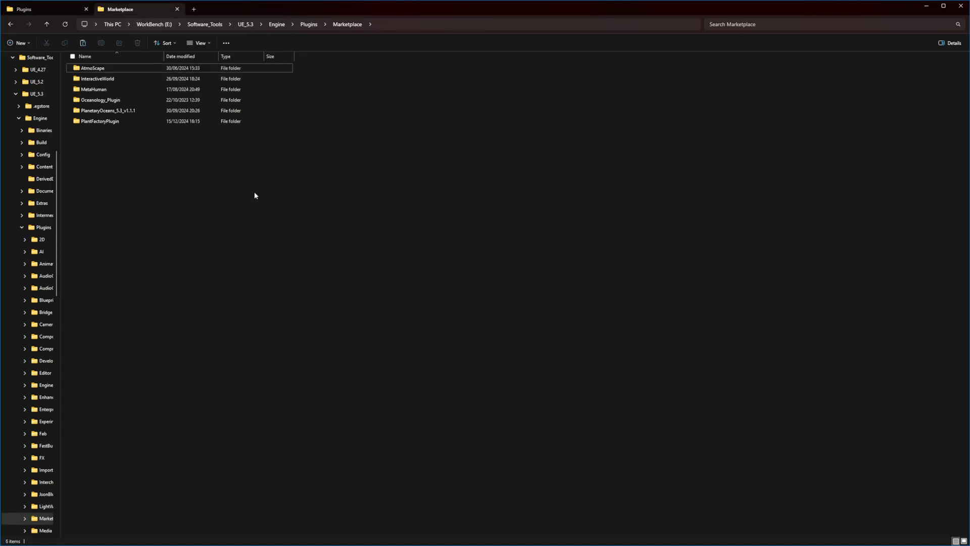
key(ctrl+v)
click(236, 195)
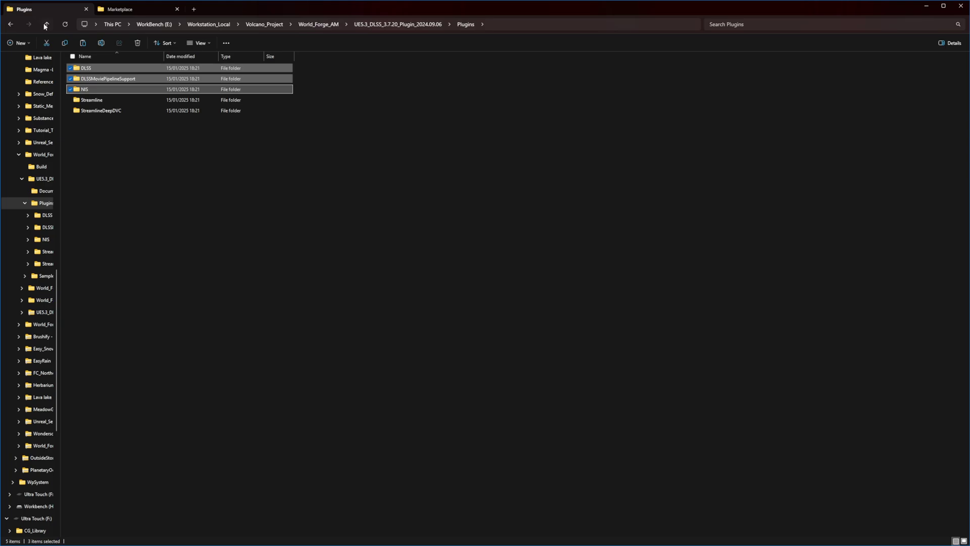
Open World_Forge_AM.uproject from World_Forge_AM_DLSS\World_Forge_AM in Unreal Engine.
click(46, 25)
click(46, 25)
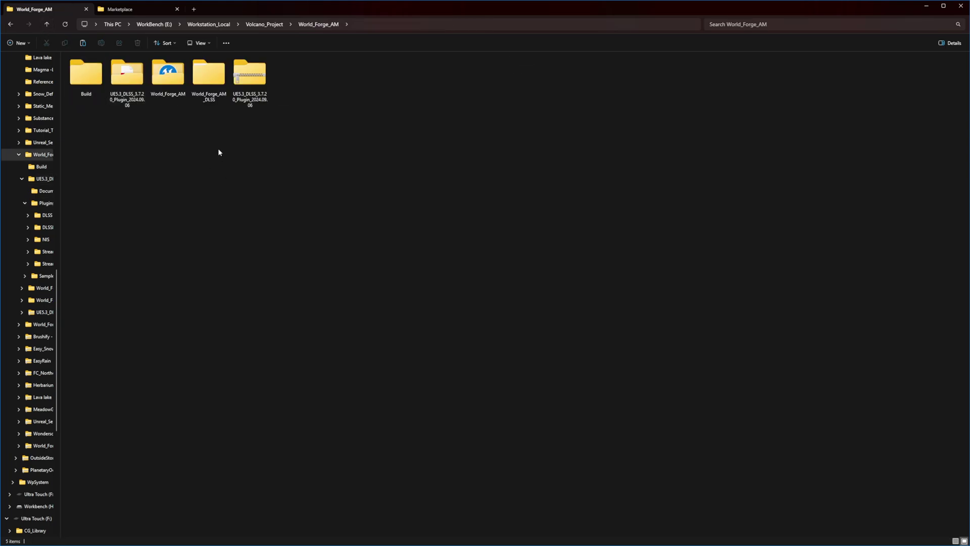
click(211, 100)
double_click(209, 97)
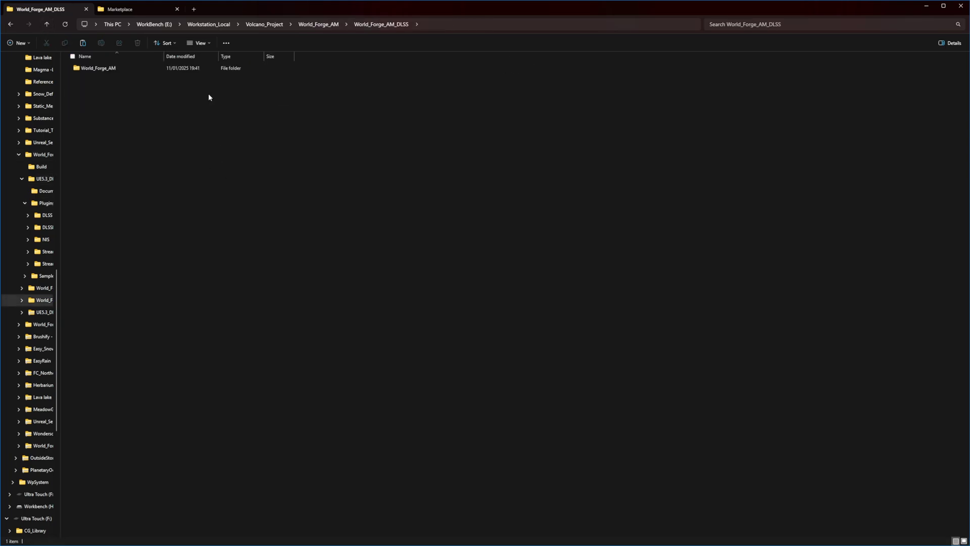
double_click(123, 71)
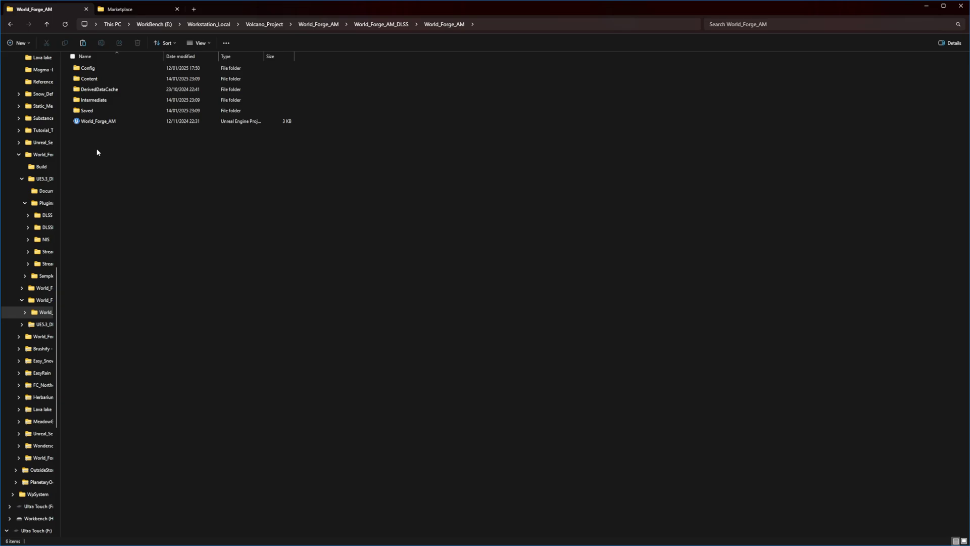
click(93, 126)
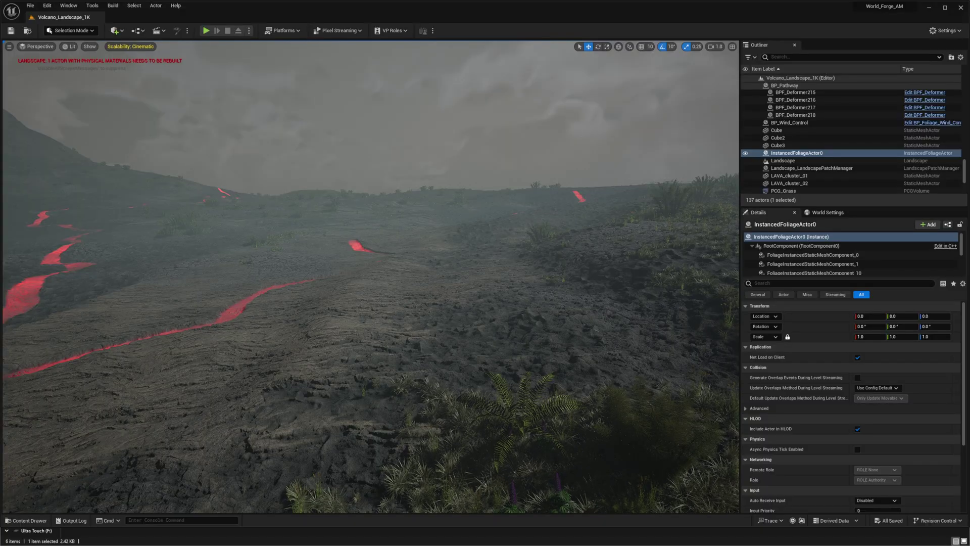
In Edit > Plugins, enable Movie Render Queue DLSS/DLAA Support and NVIDIA DLSS Super Resolution.
right_drag(403, 297, 253, 258)
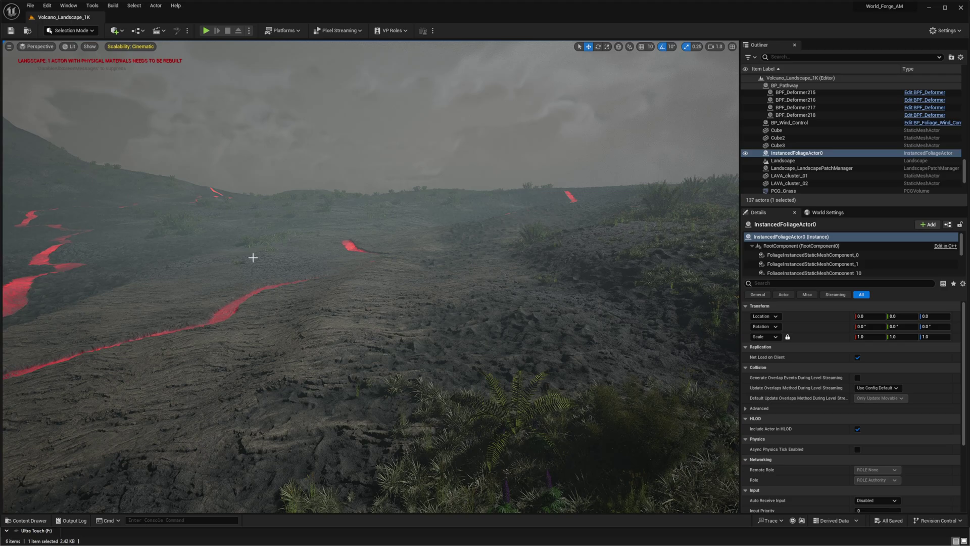
click(49, 6)
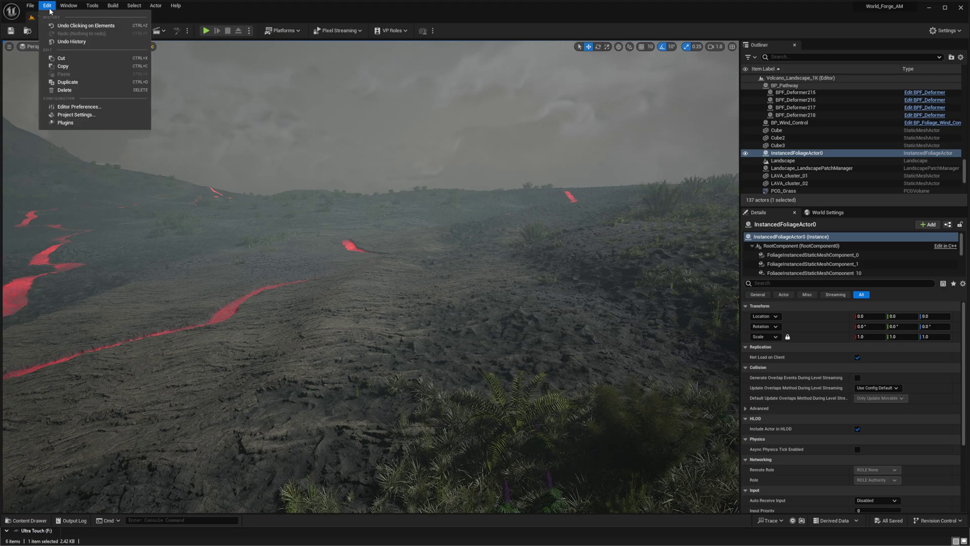
click(63, 121)
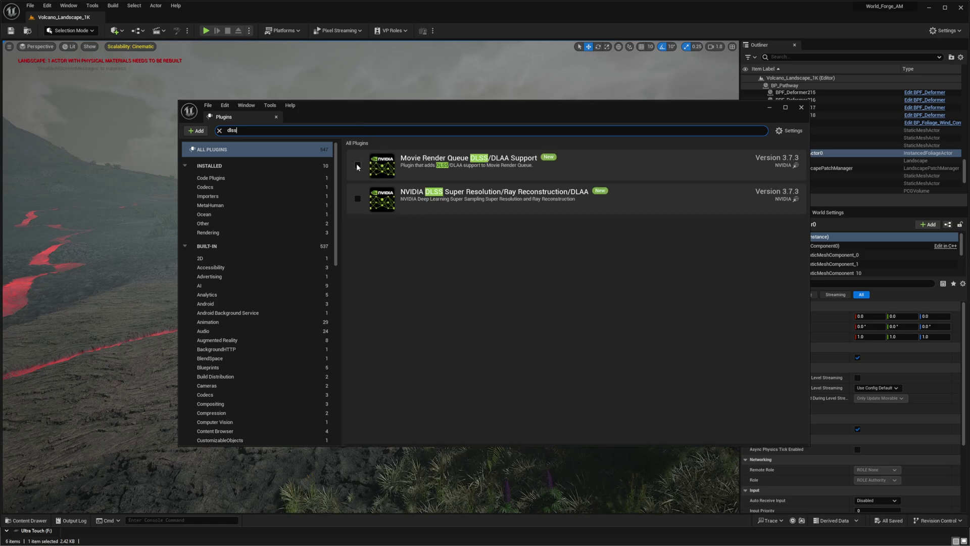
click(357, 165)
click(357, 199)
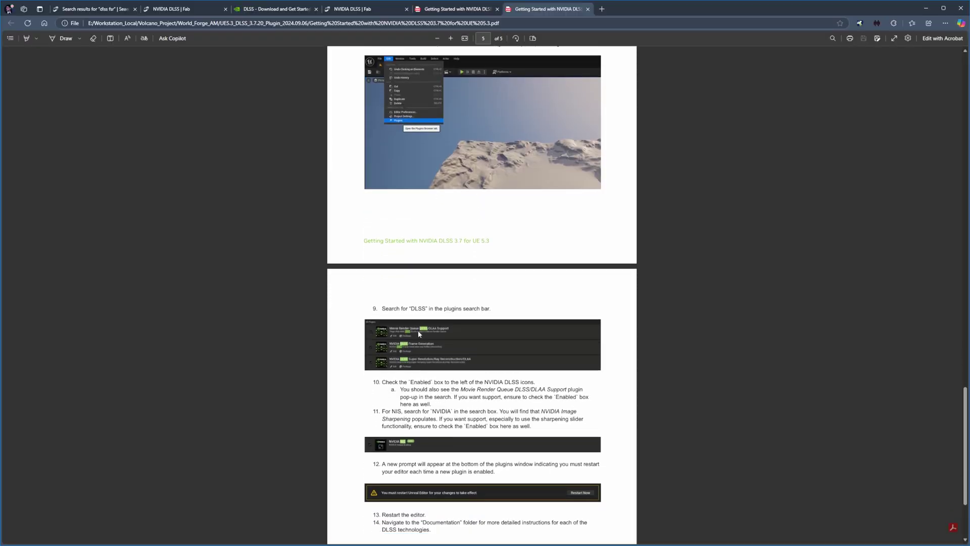
Zoom into the guide's plugin steps in Edge, zoom back out, and return to Unreal.
ctrl+scroll(418, 376, up, 5)
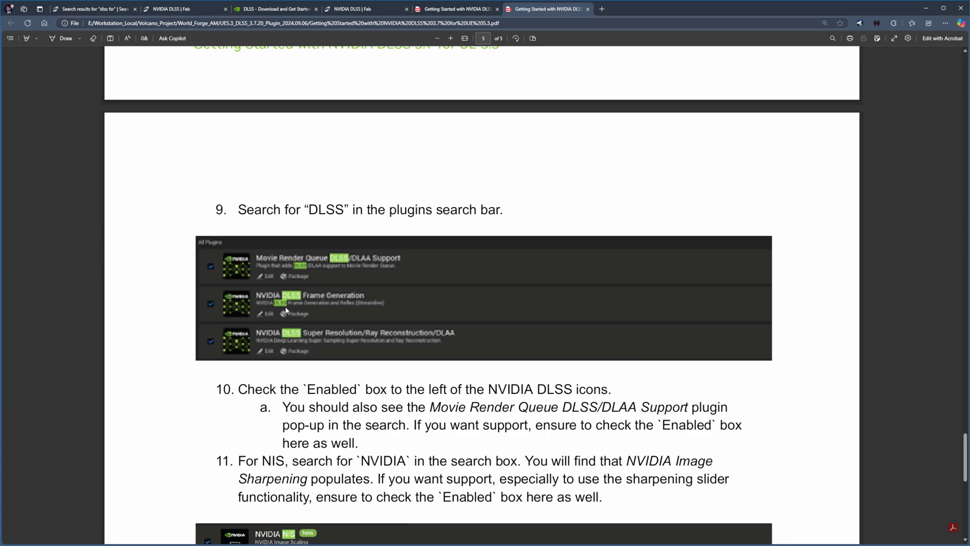
ctrl+scroll(312, 305, down, 5)
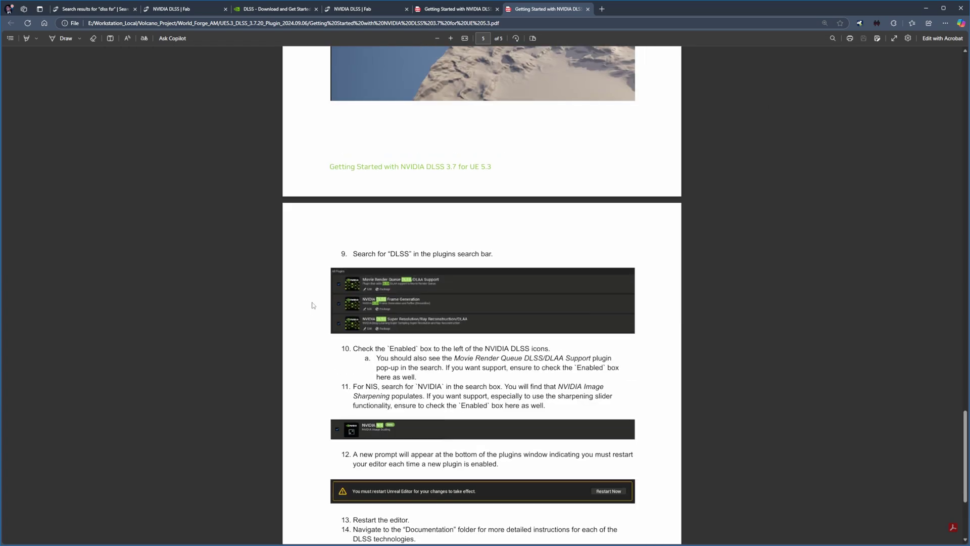
key(alt+Tab)
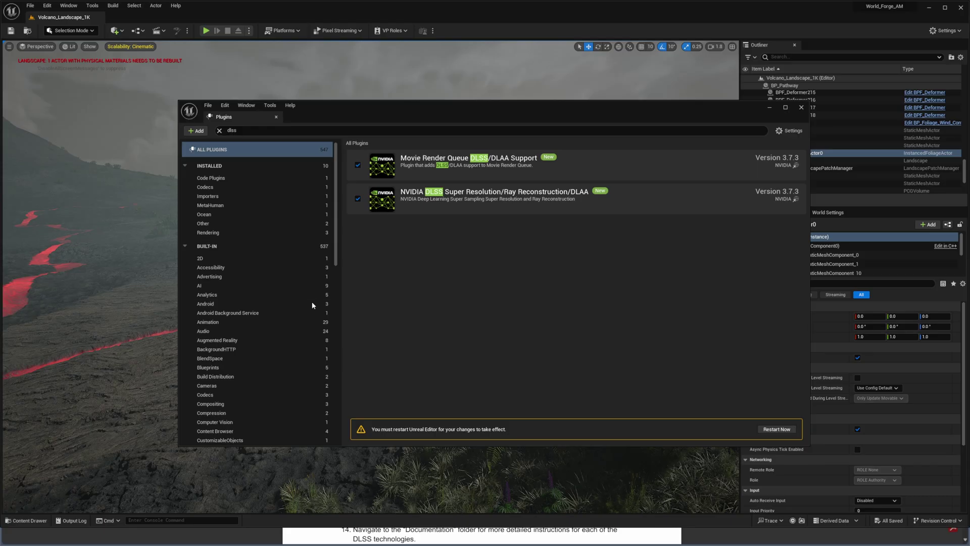
Search the plugins for 'frame gene', then clear it and search for DLSS again.
click(345, 130)
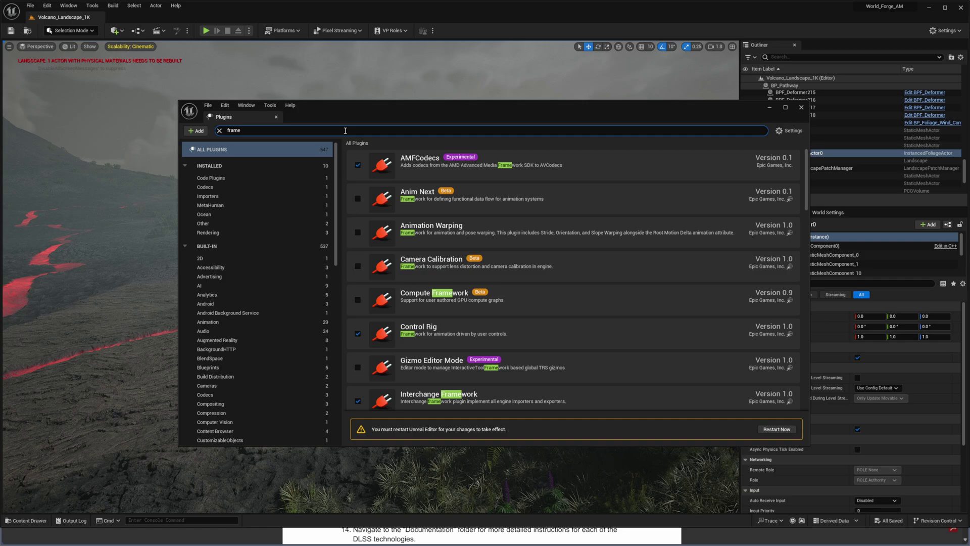
text(frame gene)
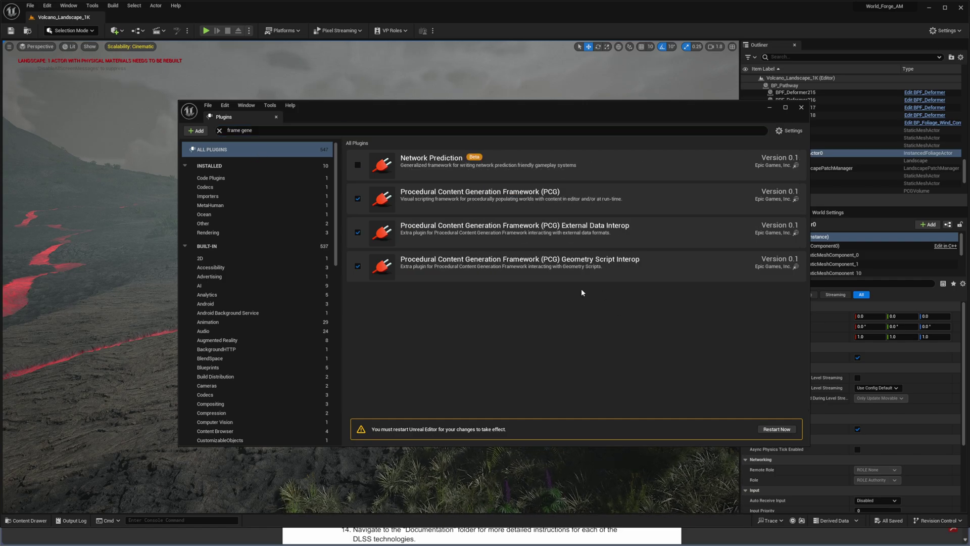
click(219, 130)
click(328, 132)
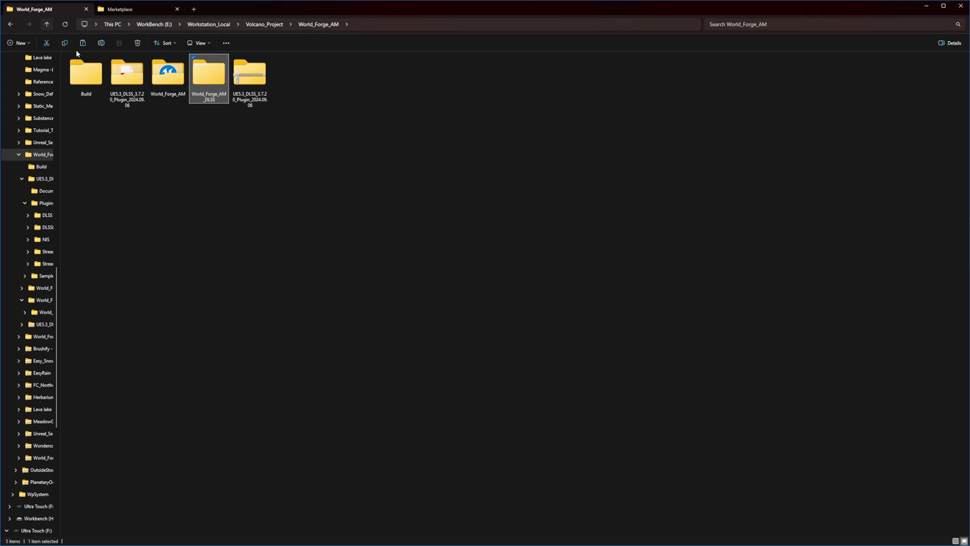
Browse into UE5.3_DLSS_3.7.20_Plugin_2024.09.06 > Samples > DLSS3Test in File Explorer.
double_click(121, 89)
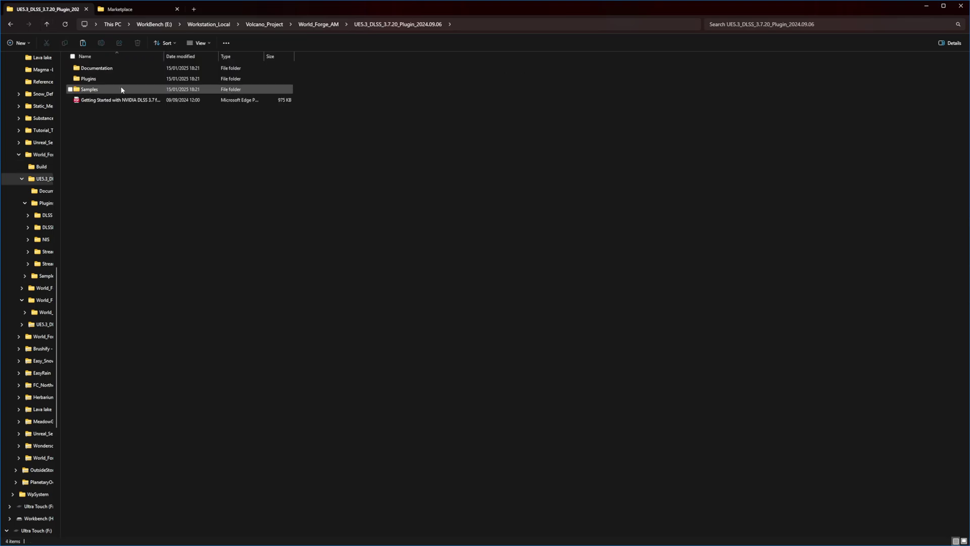
double_click(95, 90)
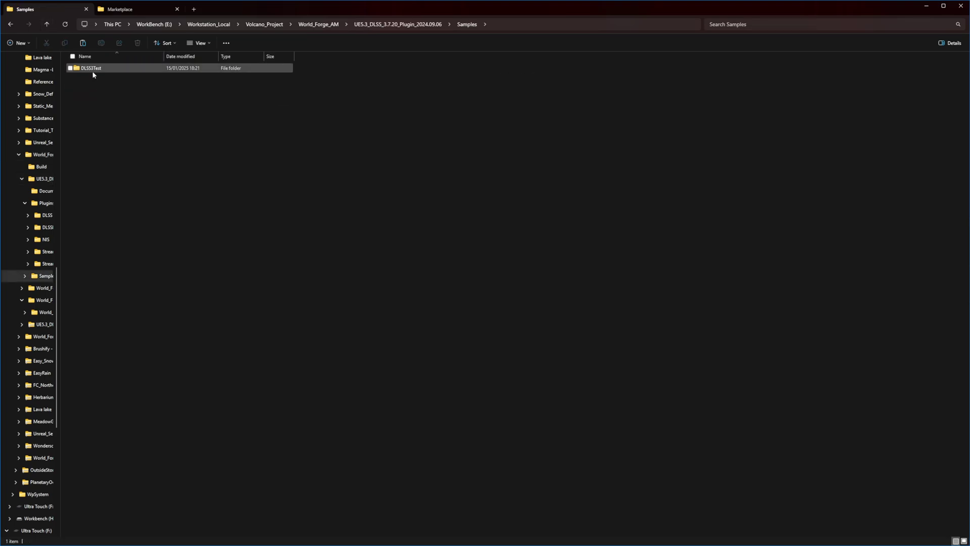
double_click(92, 71)
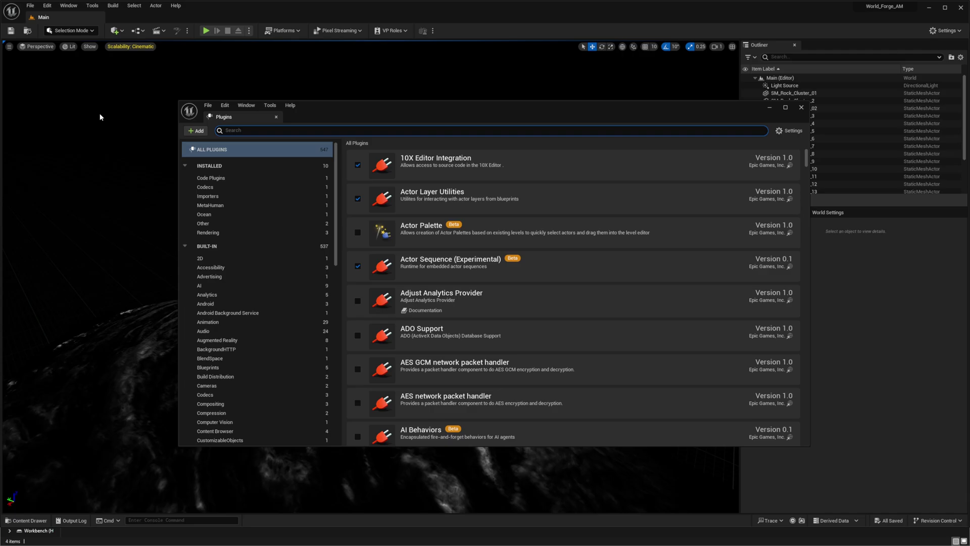
key(alt+Tab)
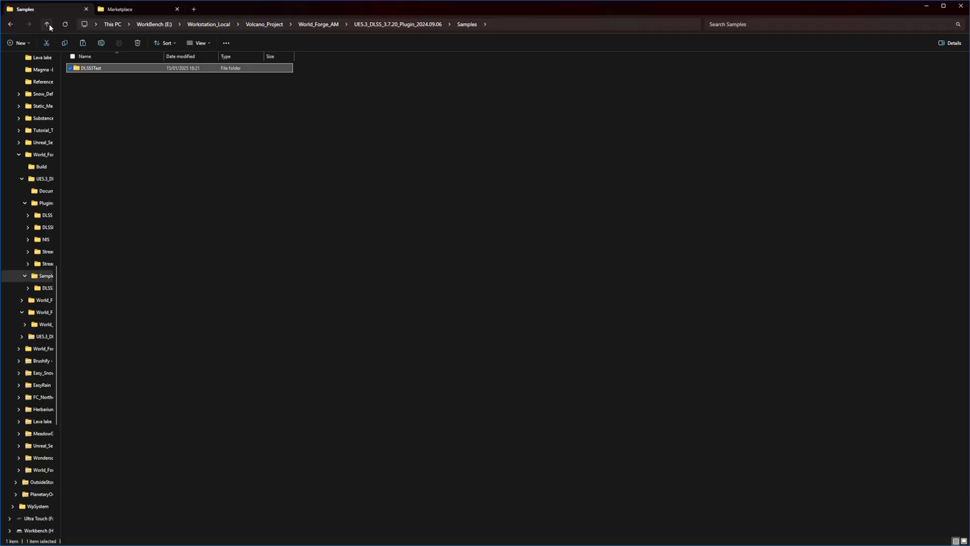
Inspect the Streamline and StreamlineDeepDVC folders inside the plugin package's Plugins folder.
double_click(93, 79)
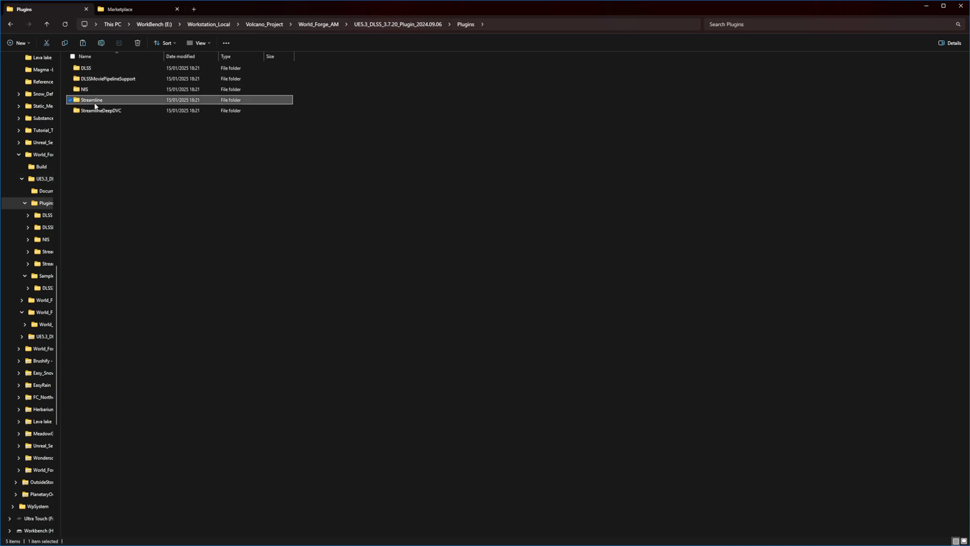
double_click(94, 100)
key(BackSpace)
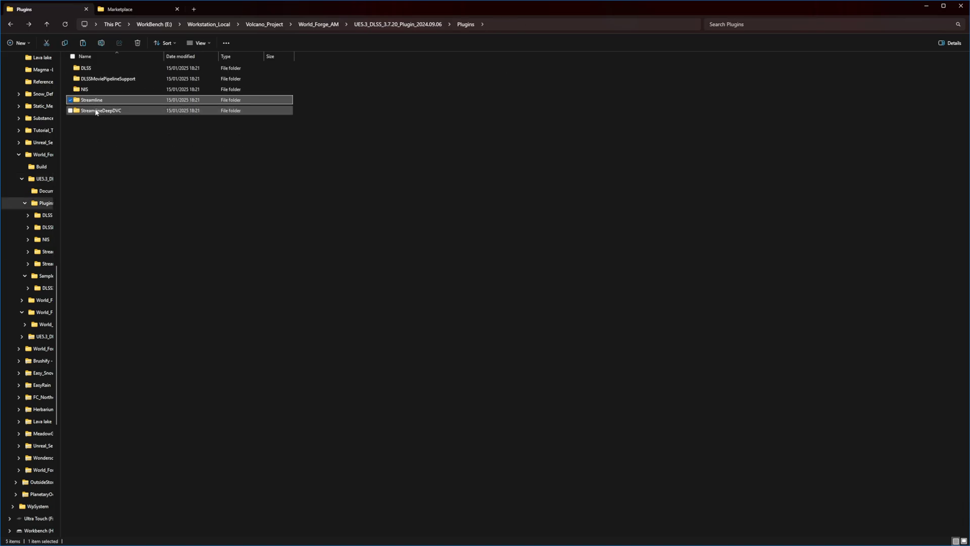
double_click(93, 110)
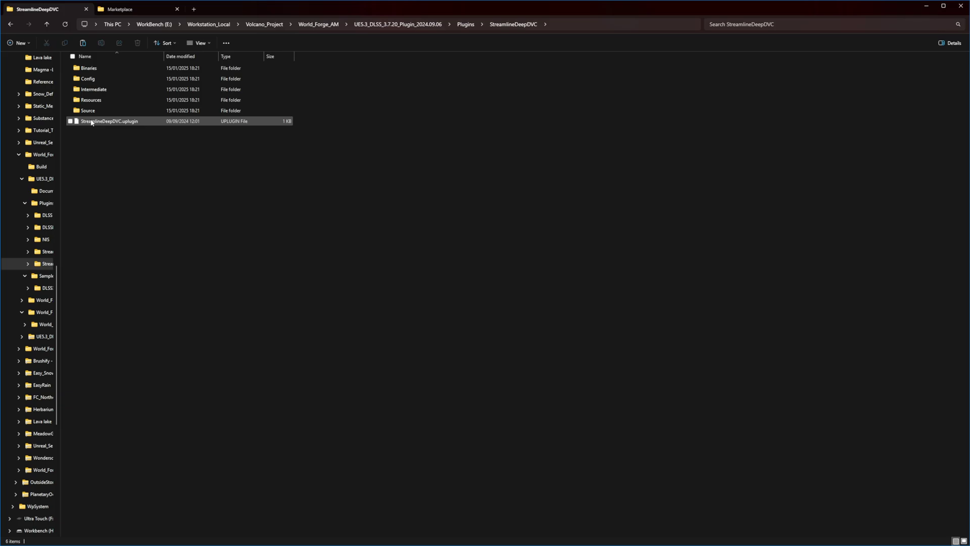
key(alt+Up)
key(alt+Up)
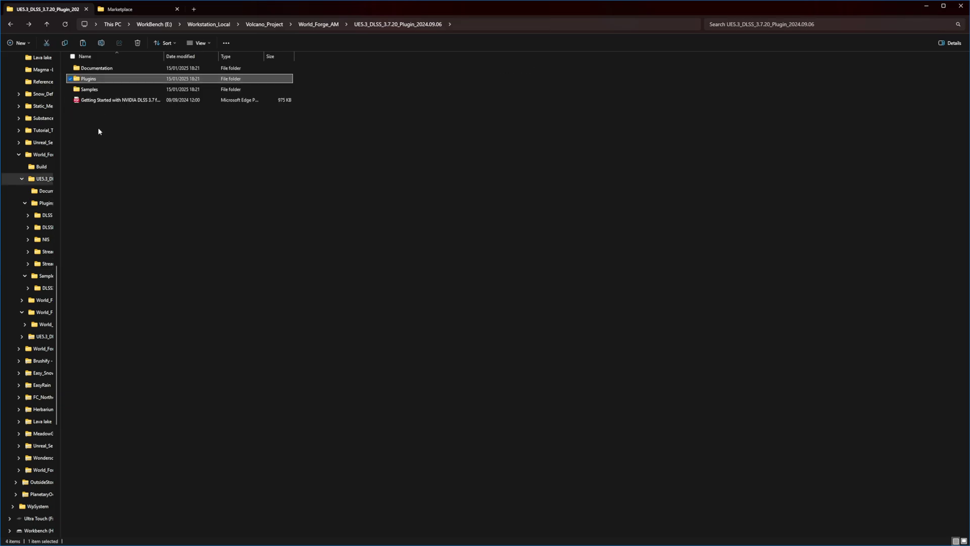
double_click(99, 79)
Copy the Streamline and StreamlineDeepDVC folders and paste them into the Marketplace folder.
drag(108, 139, 86, 105)
right_click(88, 101)
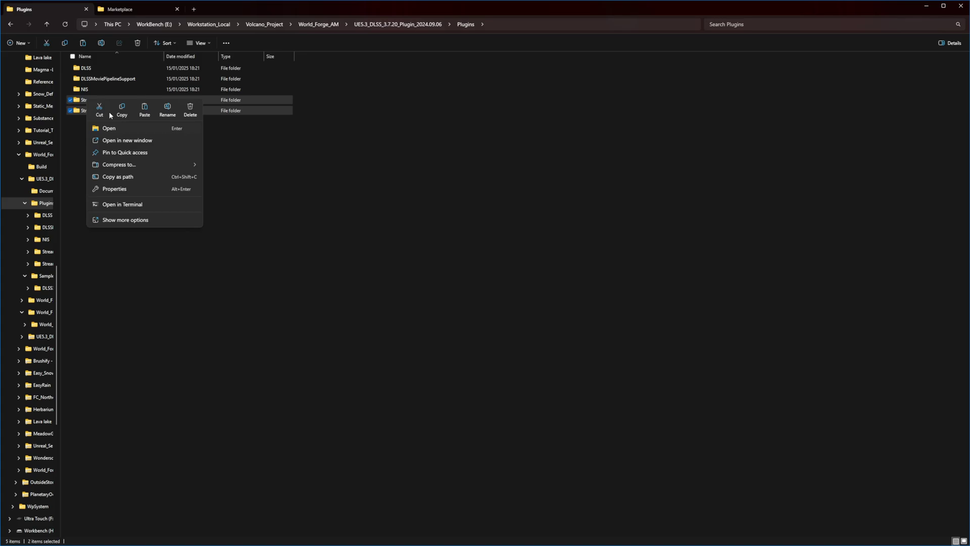
click(121, 108)
key(alt+Up)
key(alt+Up)
click(174, 96)
double_click(174, 96)
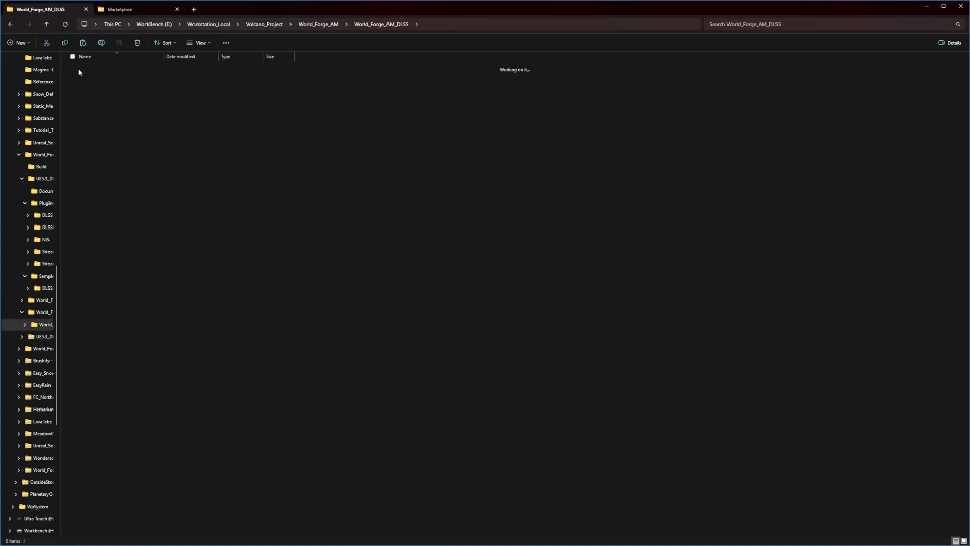
click(47, 24)
click(120, 9)
key(ctrl+v)
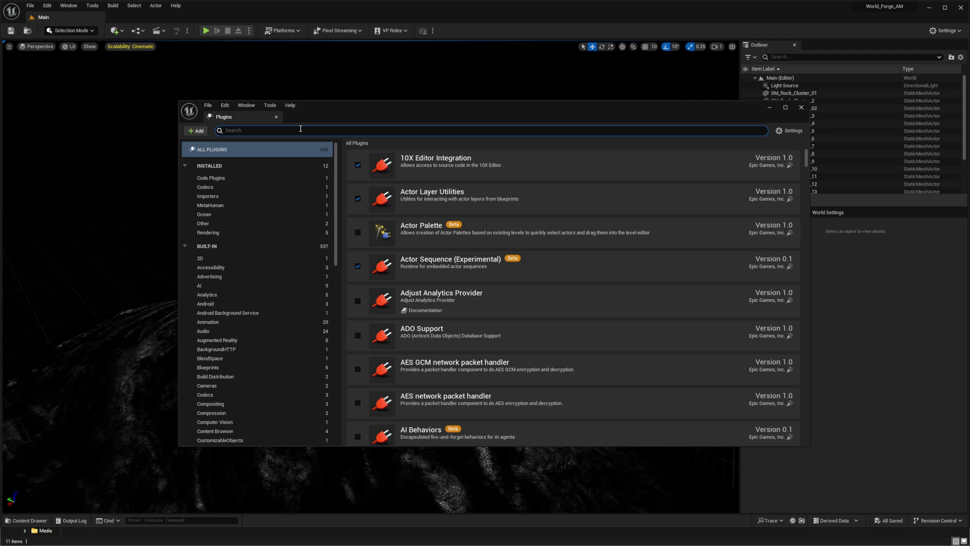
Enable NVIDIA DLSS Frame Generation and RTX Dynamic Vibrance plugins, then reopen Edit > Plugins.
text(li)
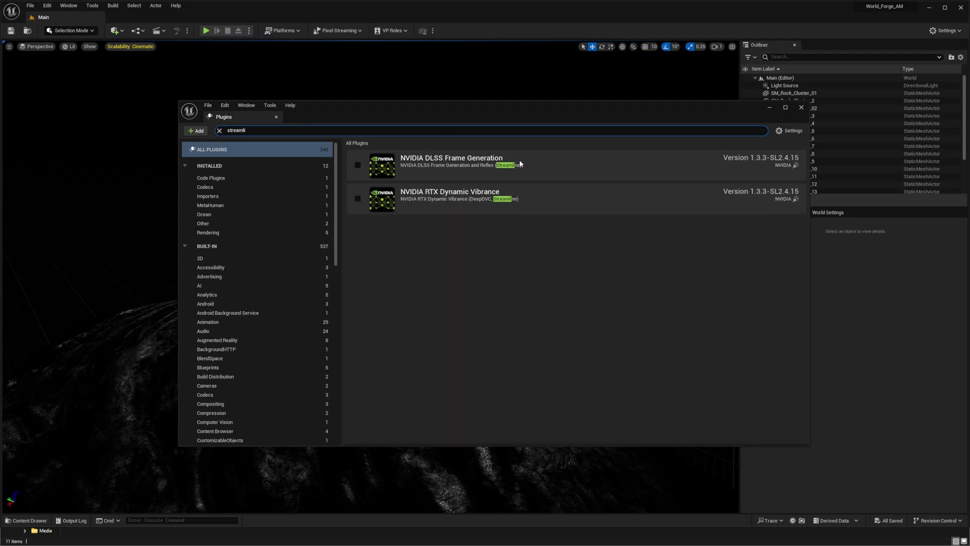
click(358, 165)
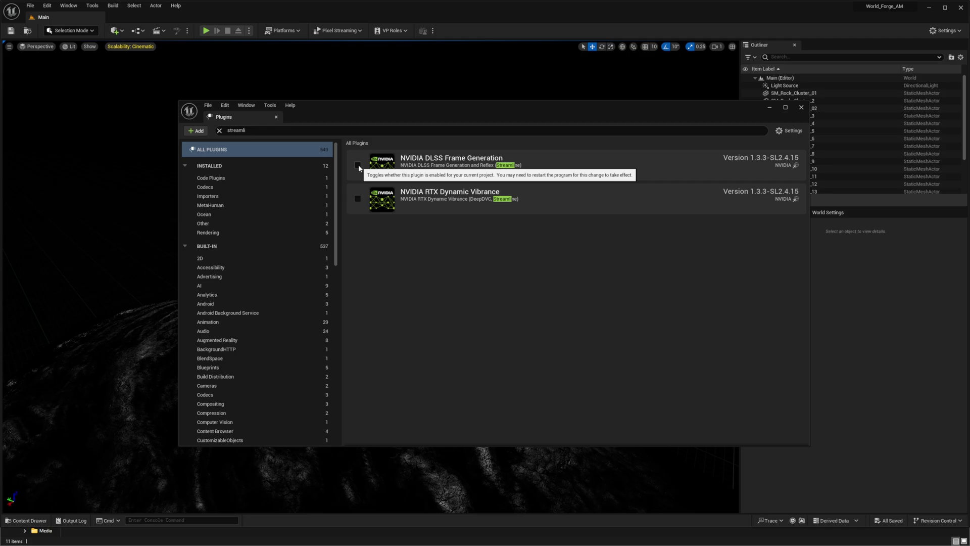
click(357, 198)
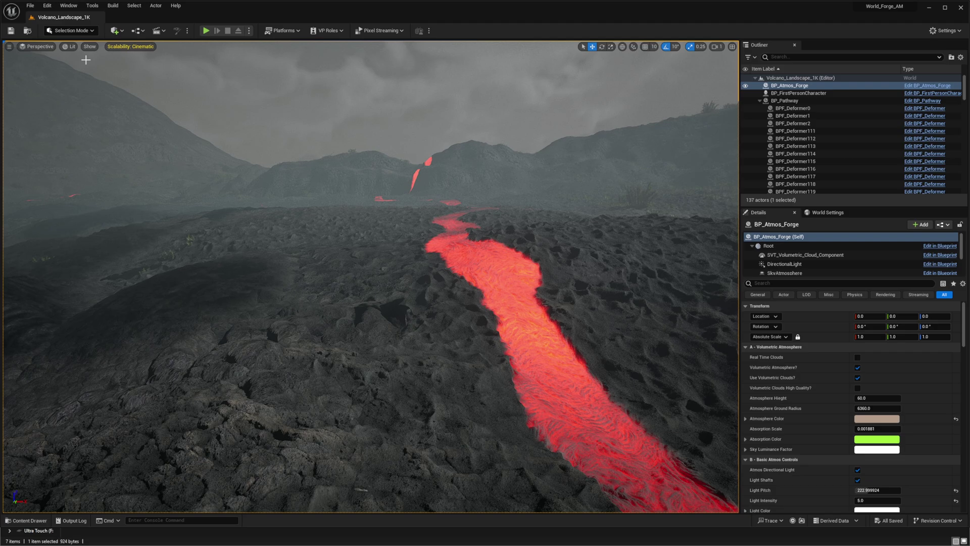
click(52, 8)
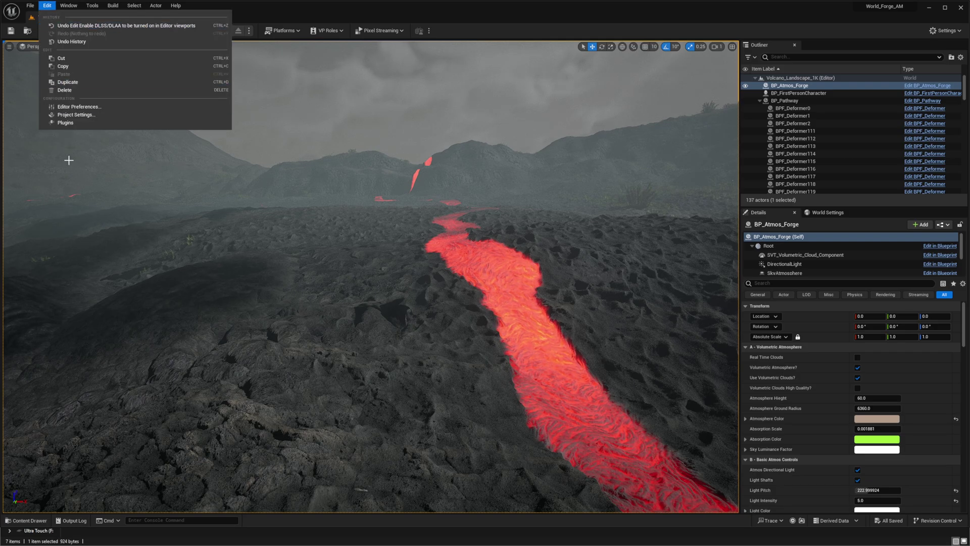
click(83, 124)
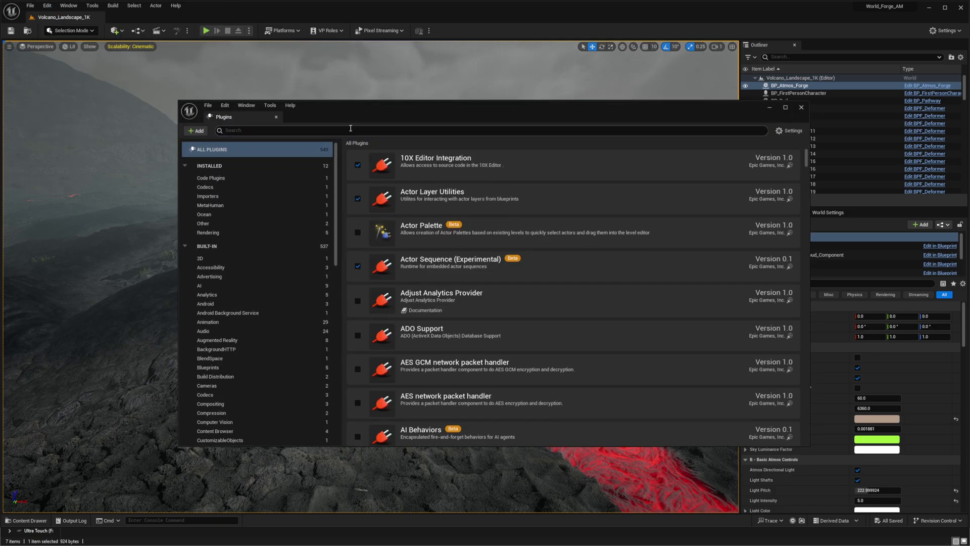
Search 'nvidia', enable the NVIDIA NIS and Reflex plugins, and restart the editor.
text(nvidia)
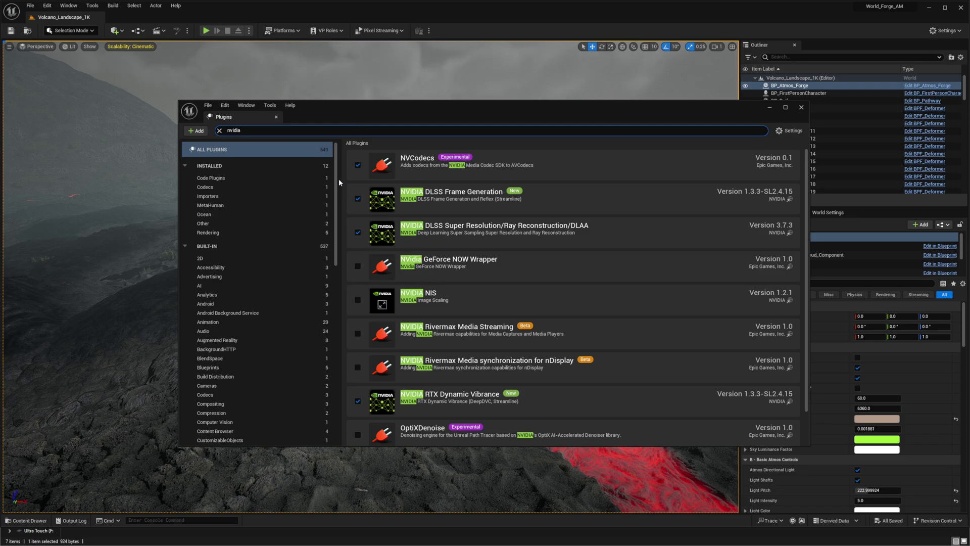
click(358, 299)
scroll(510, 341, down, 3)
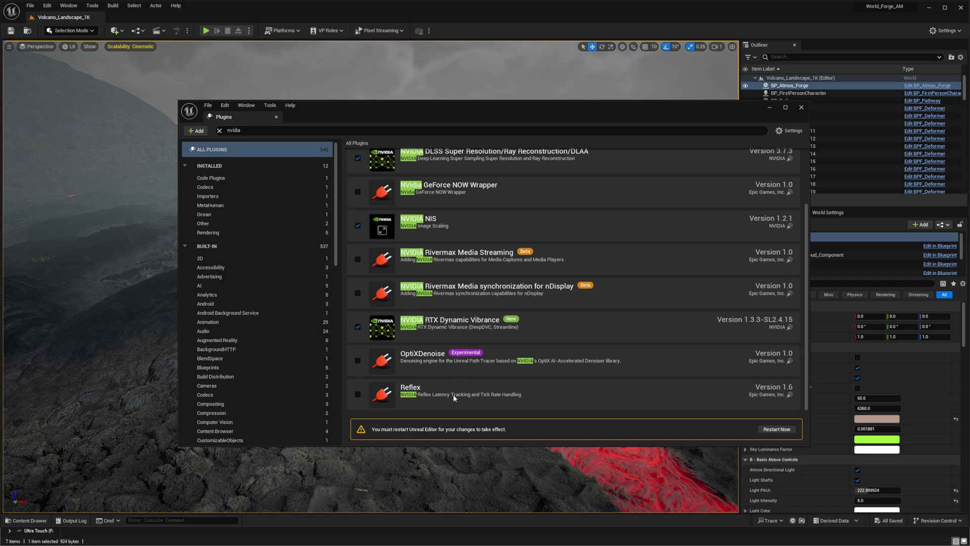
click(358, 394)
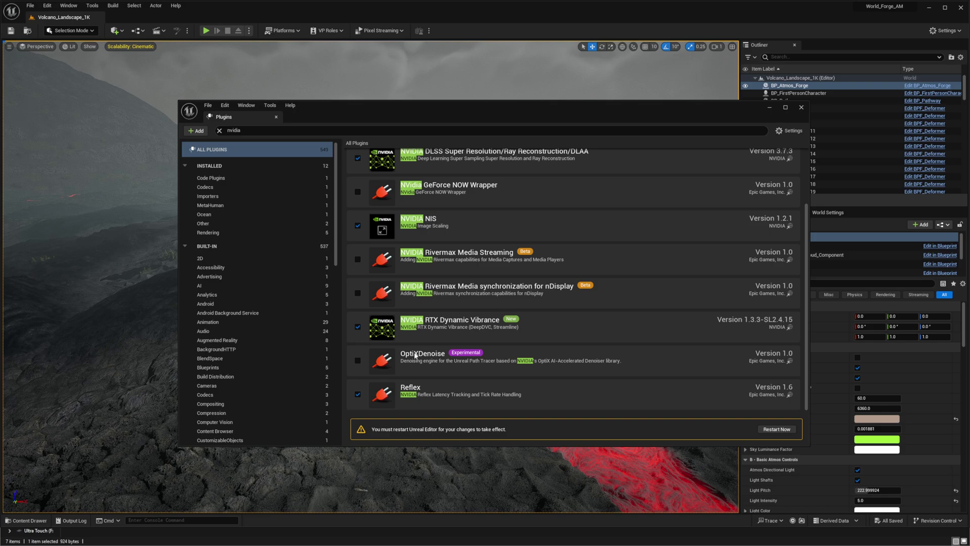
scroll(602, 348, up, 3)
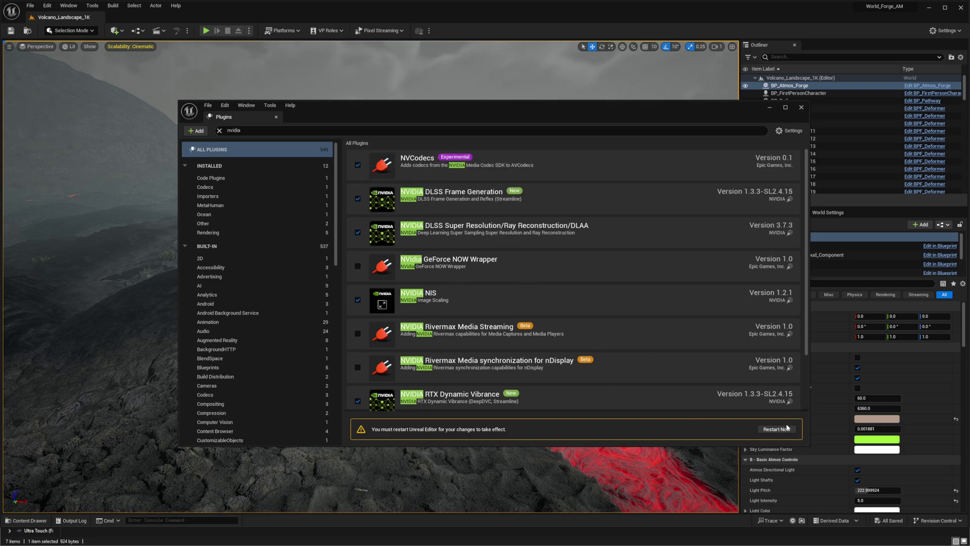
click(779, 429)
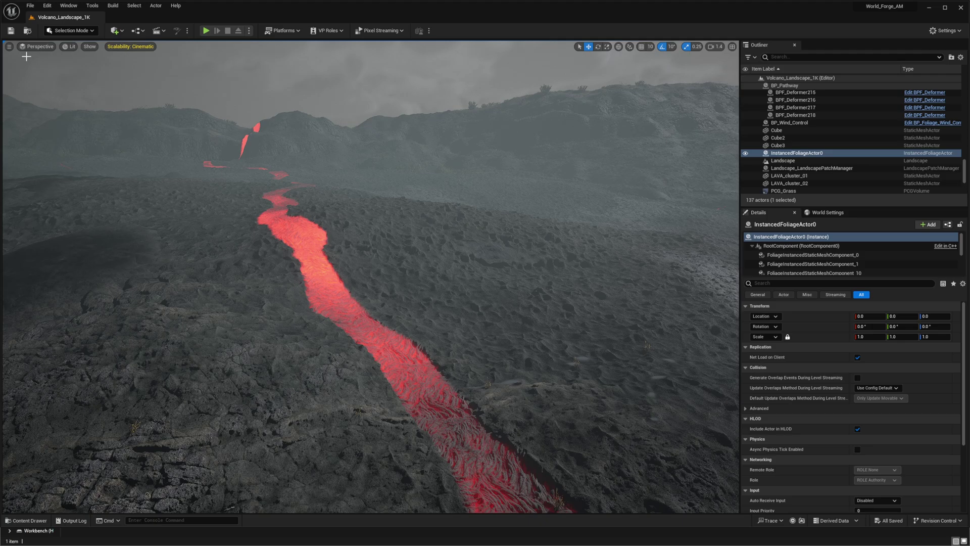
Turn on the viewport frame rate readout and look at the Screen Percentage option.
click(9, 46)
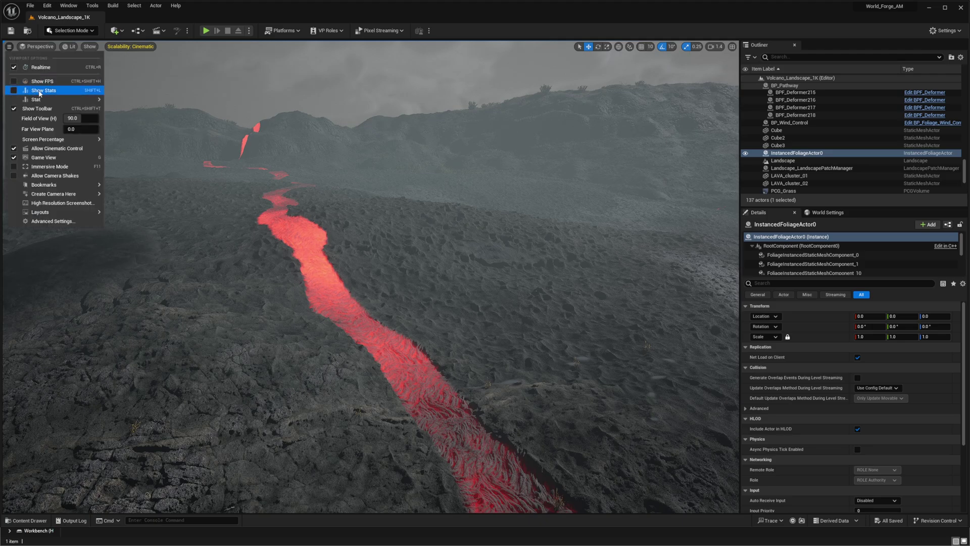
click(14, 82)
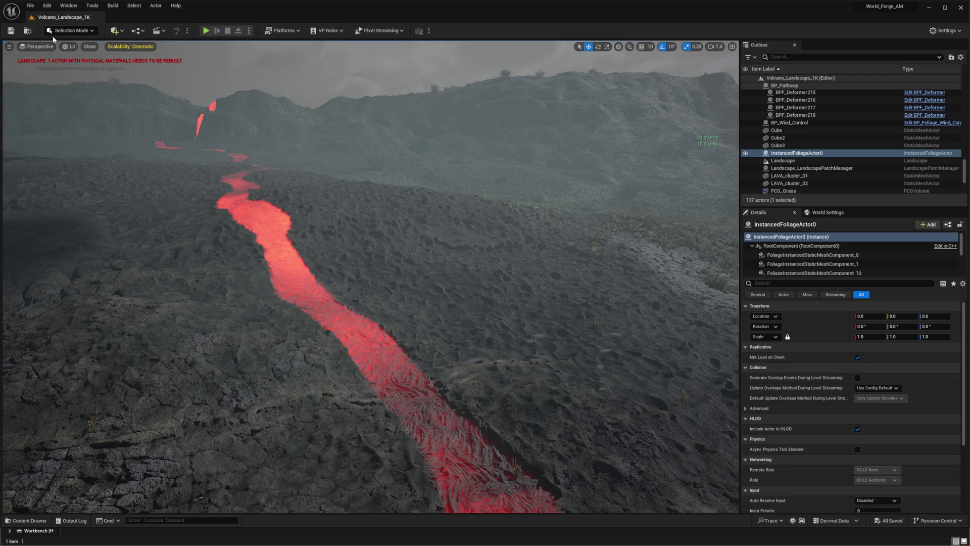
click(10, 47)
mouse_move(60, 151)
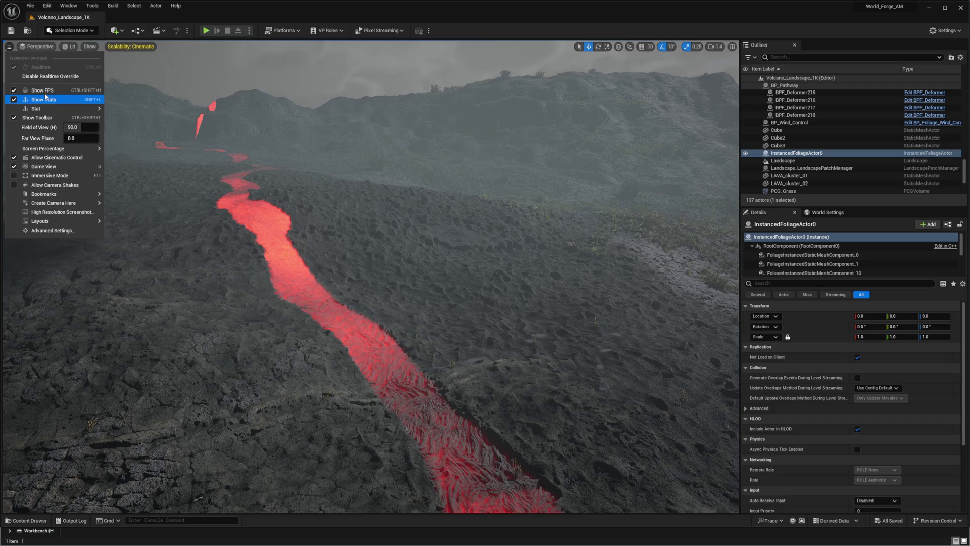
click(211, 143)
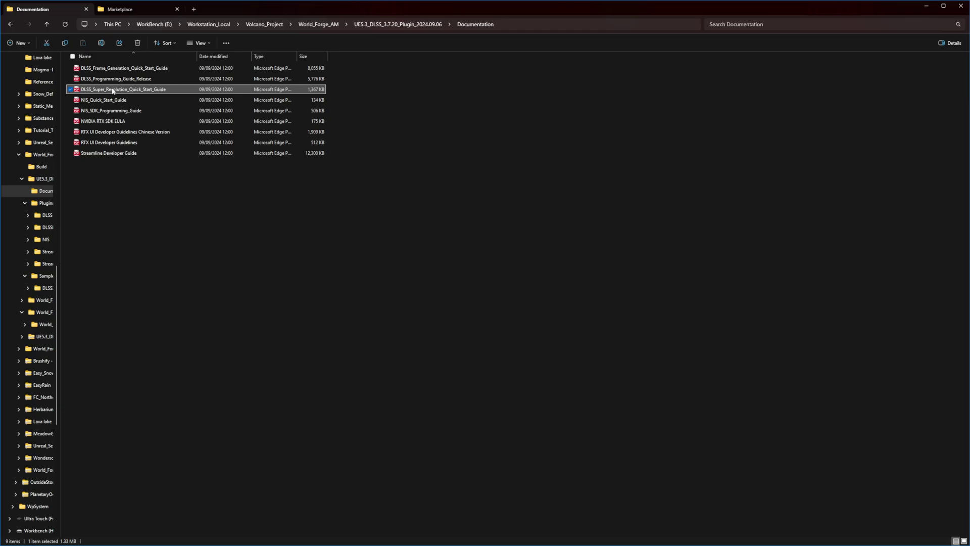
Open DLSS_Super_Resolution_Quick_Start_Guide.pdf and highlight its editor-viewport DLSS settings steps.
key(Return)
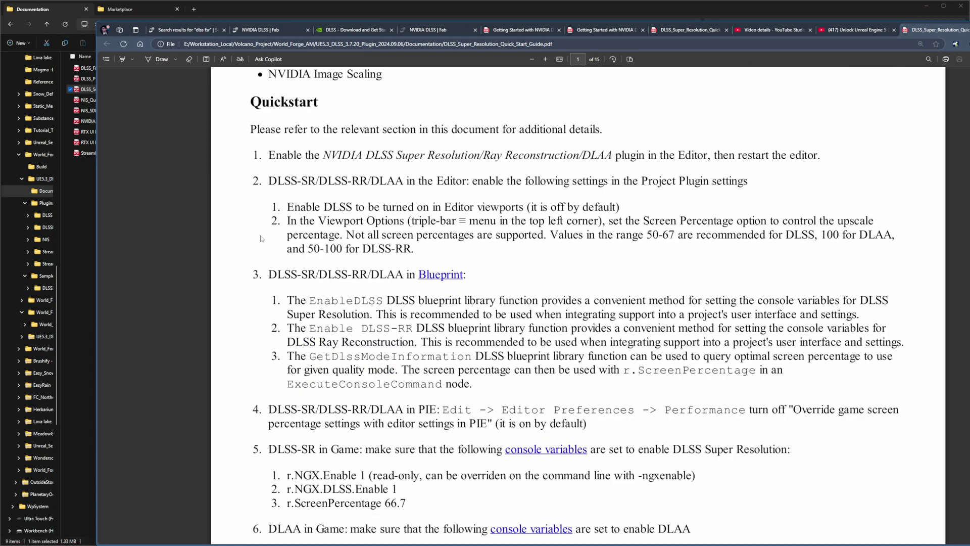
drag(253, 154, 818, 154)
click(423, 190)
drag(269, 208, 414, 248)
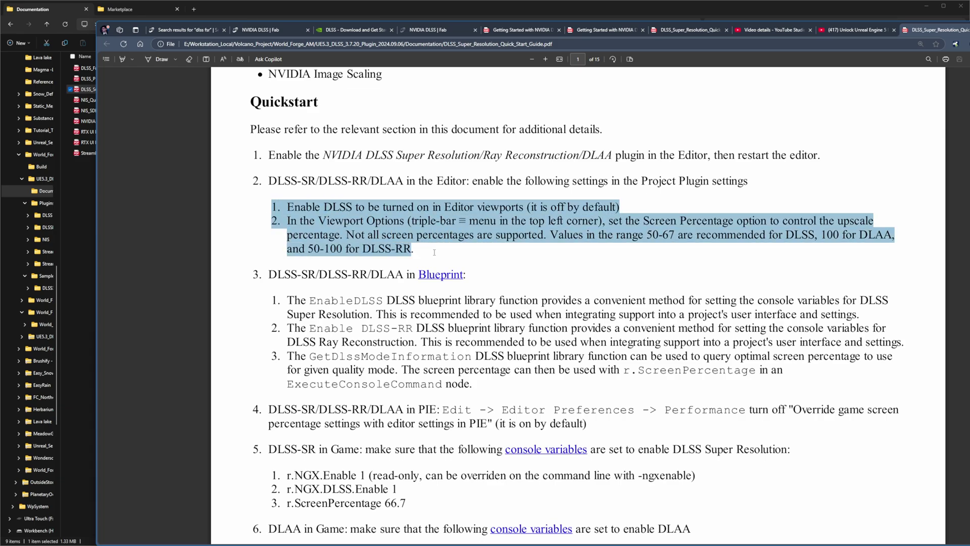
click(611, 294)
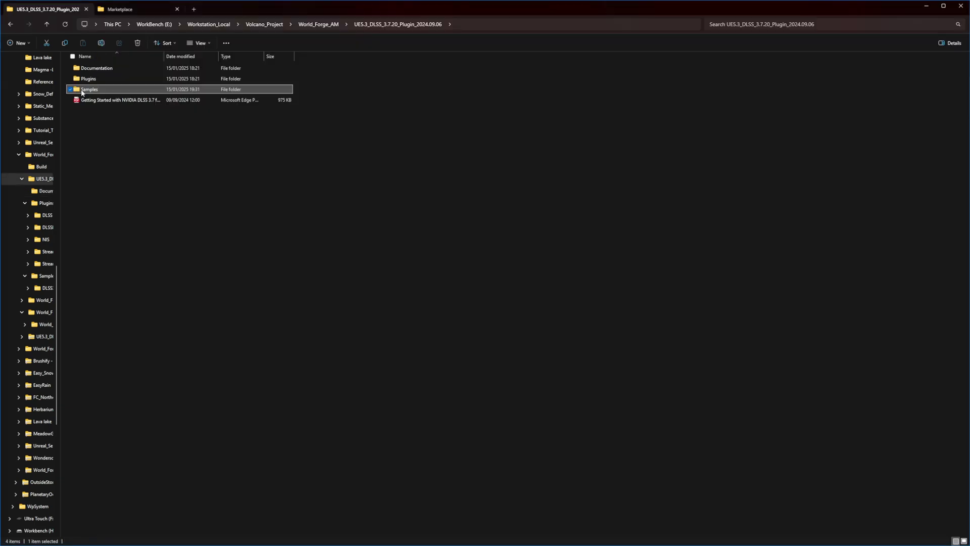
Try switching the DLSS3Test project to engine 5.3, which fails with a file-not-writable error.
double_click(92, 91)
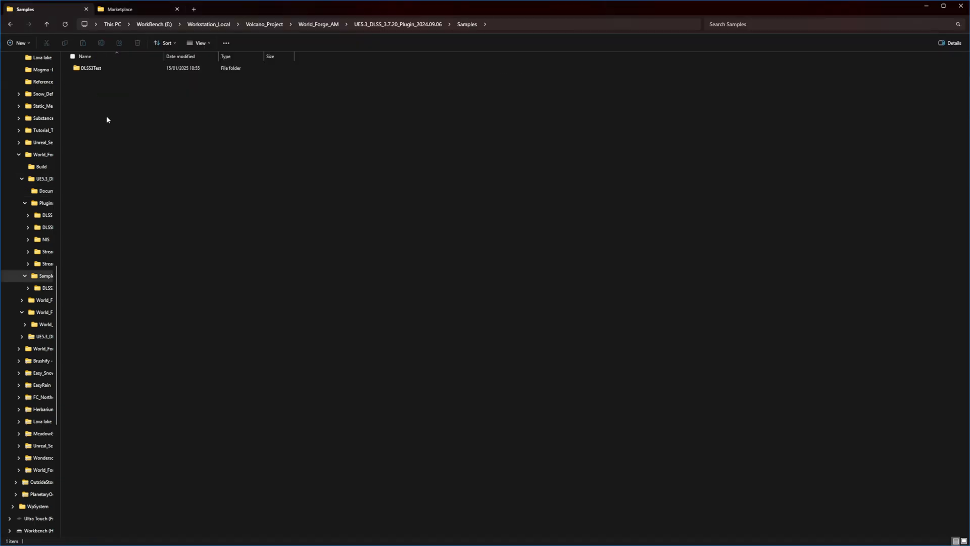
click(95, 72)
double_click(98, 72)
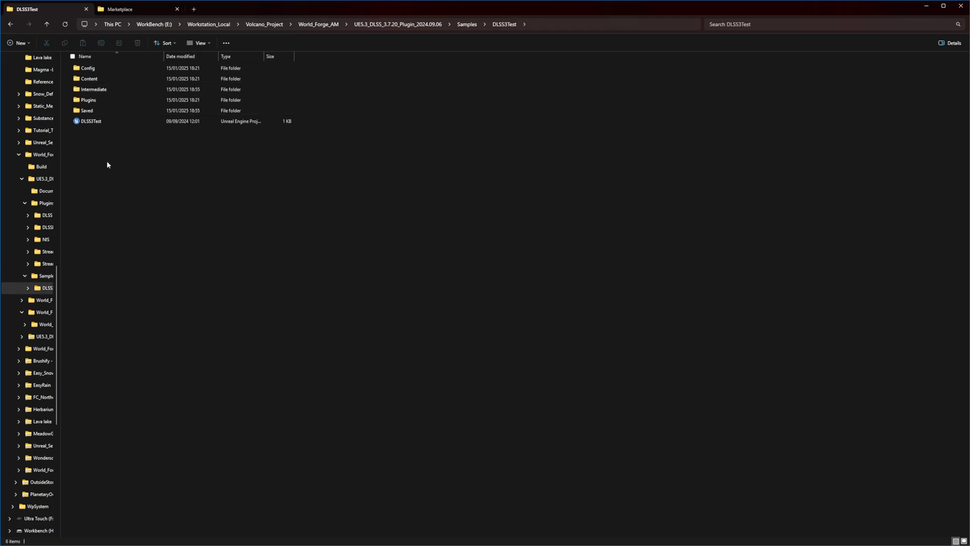
click(96, 121)
right_click(98, 121)
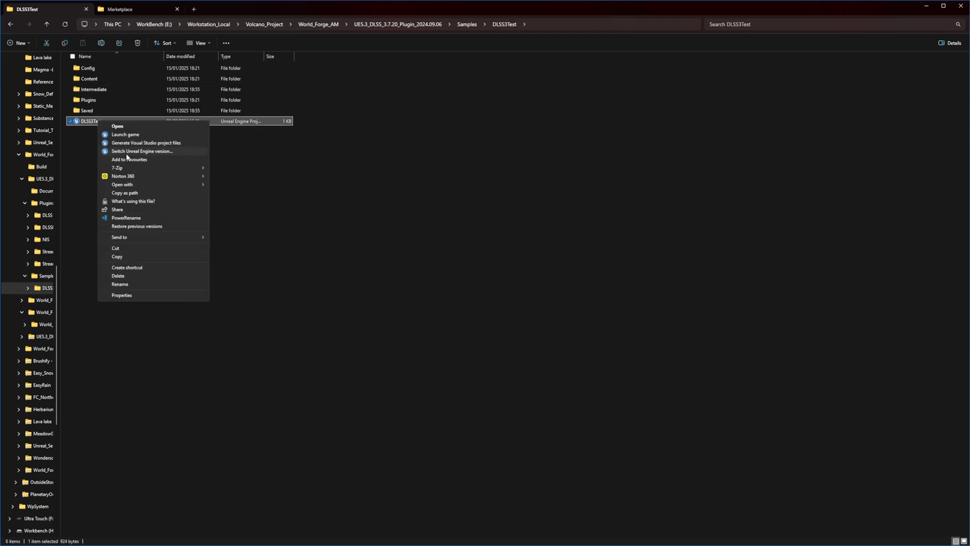
click(127, 152)
click(398, 277)
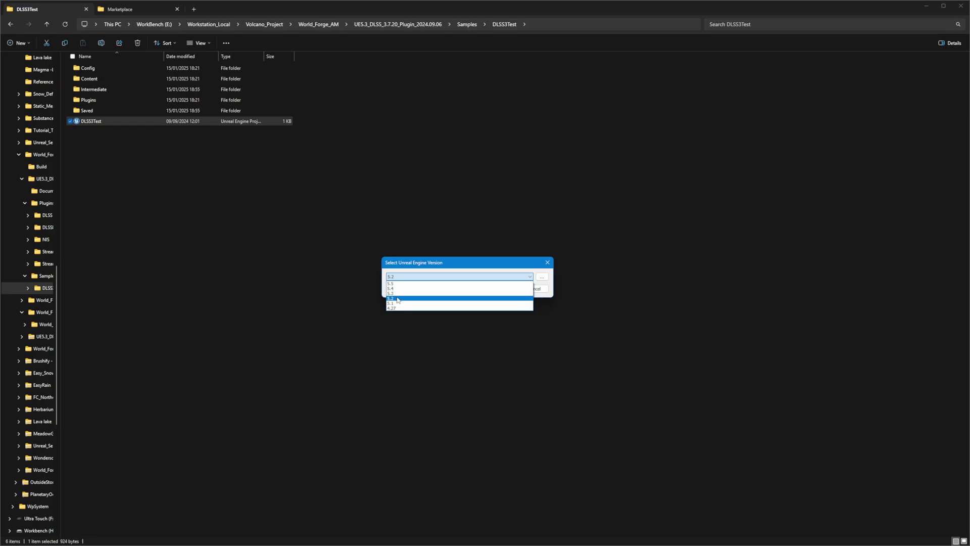
click(398, 293)
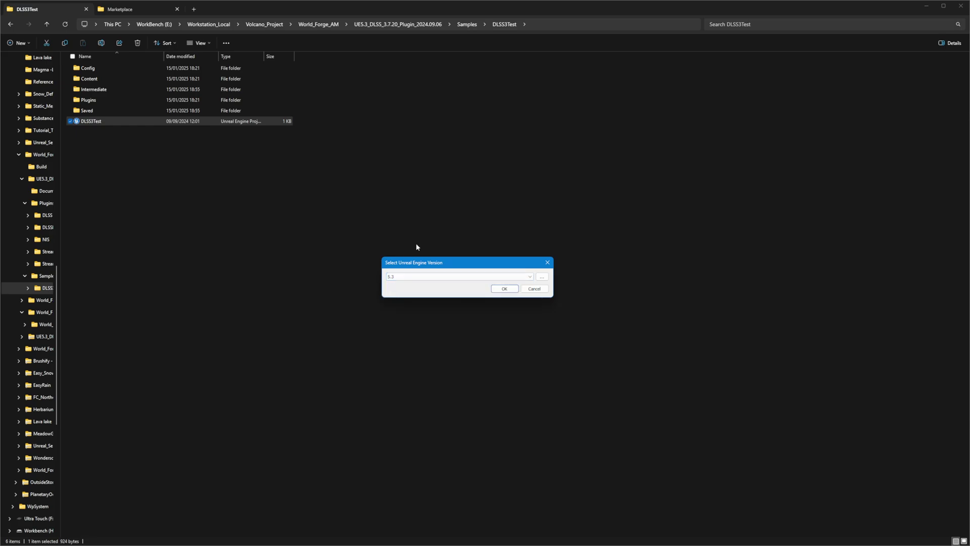
click(499, 287)
drag(932, 267, 393, 265)
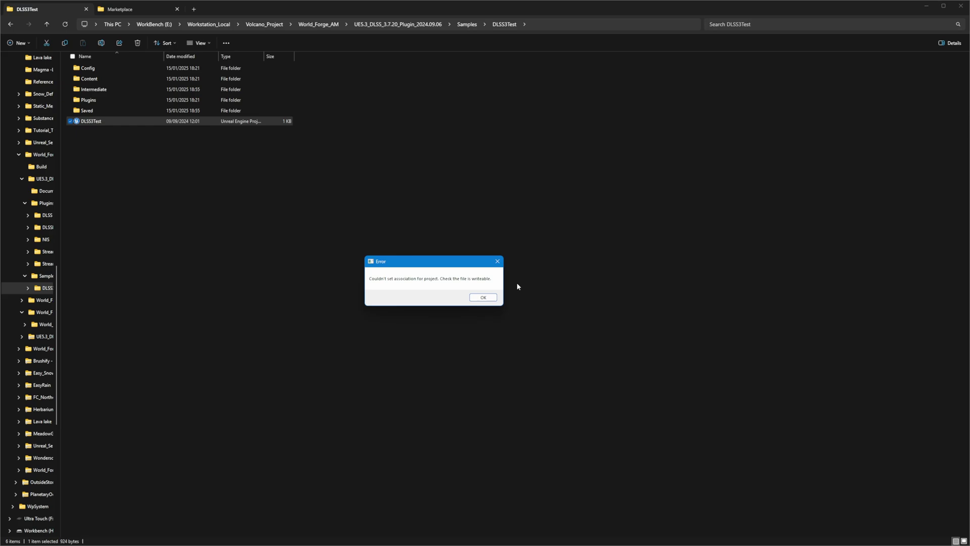
click(493, 298)
Clear Read-only on the DLSS3Test folder and all its subfolders and files.
right_click(94, 121)
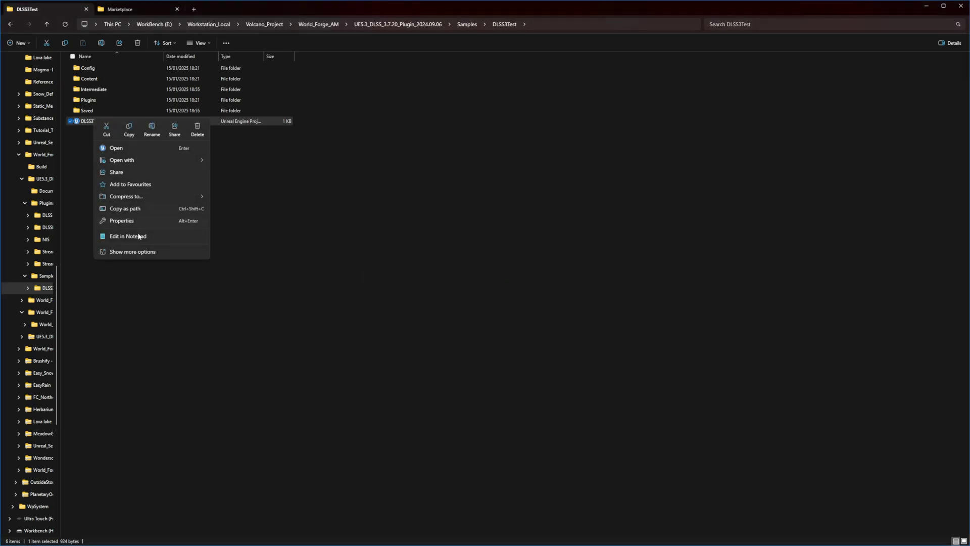
click(137, 251)
click(134, 255)
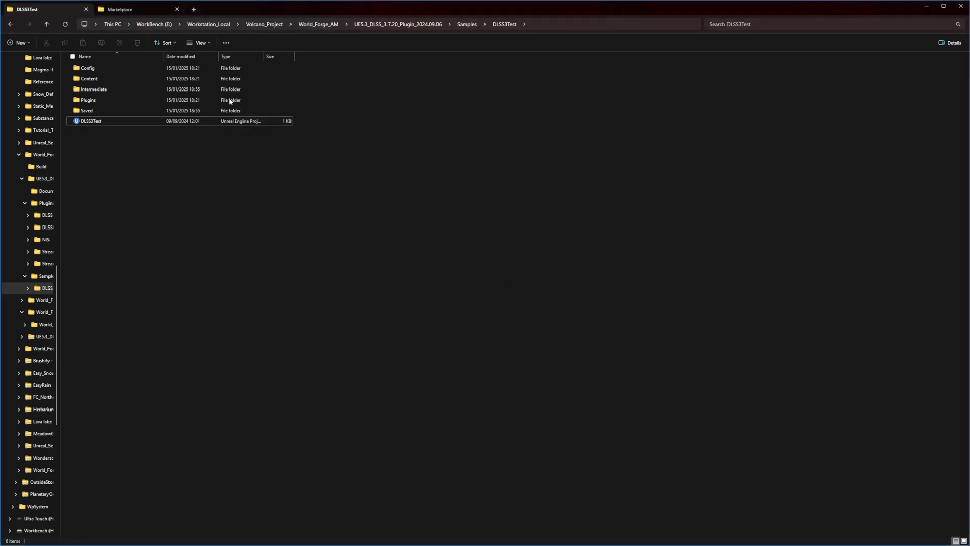
click(468, 24)
right_click(113, 71)
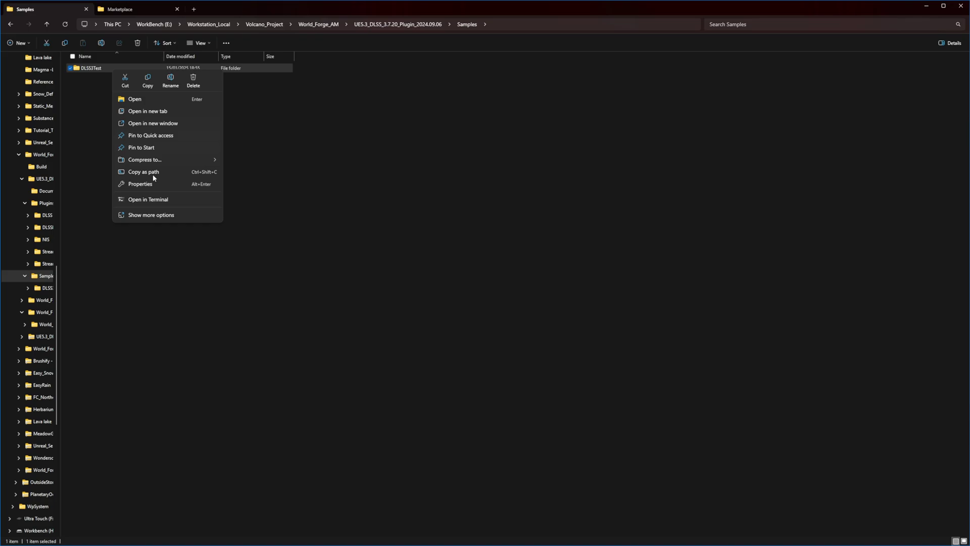
click(141, 184)
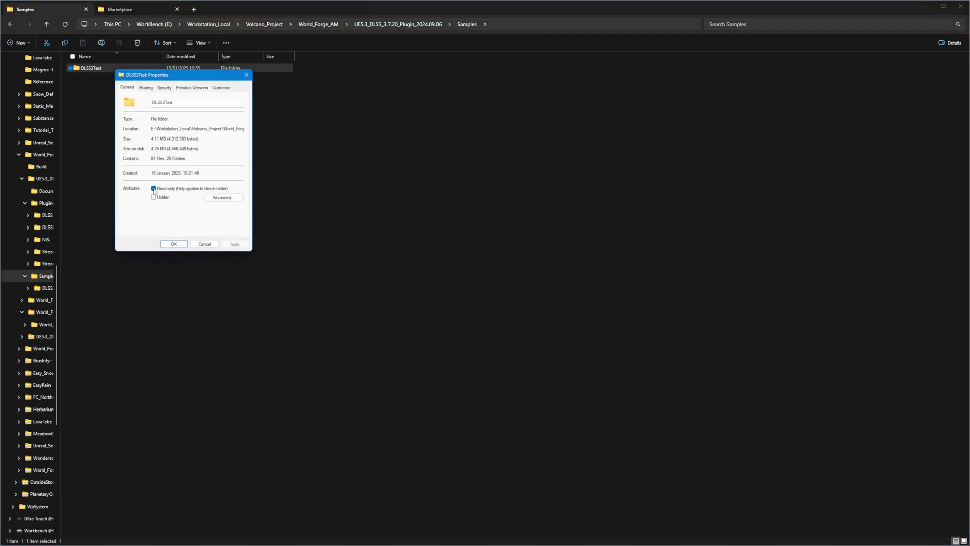
click(174, 243)
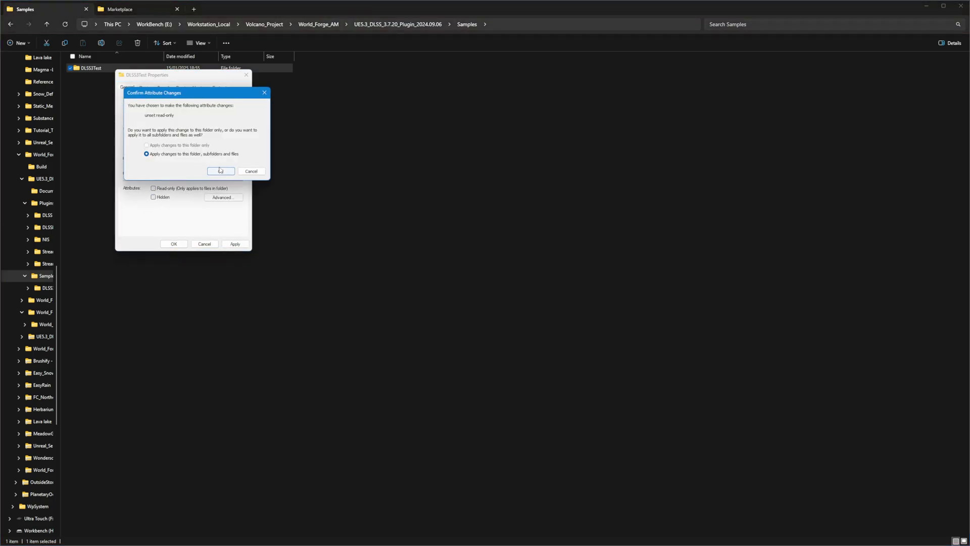
click(217, 170)
Switch the DLSS3Test project's Unreal Engine version to 5.3 again.
double_click(93, 71)
right_click(94, 126)
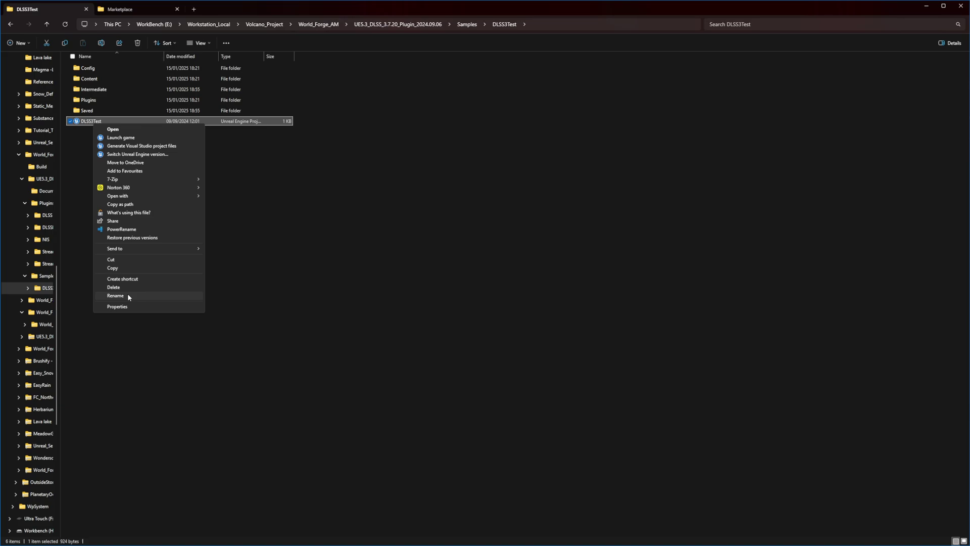
click(185, 154)
click(323, 249)
click(323, 265)
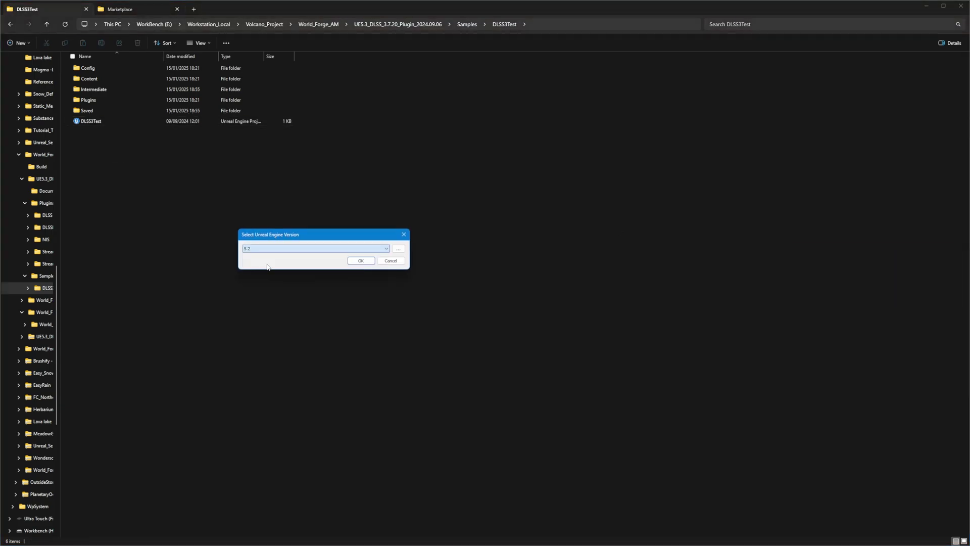
click(364, 263)
click(107, 122)
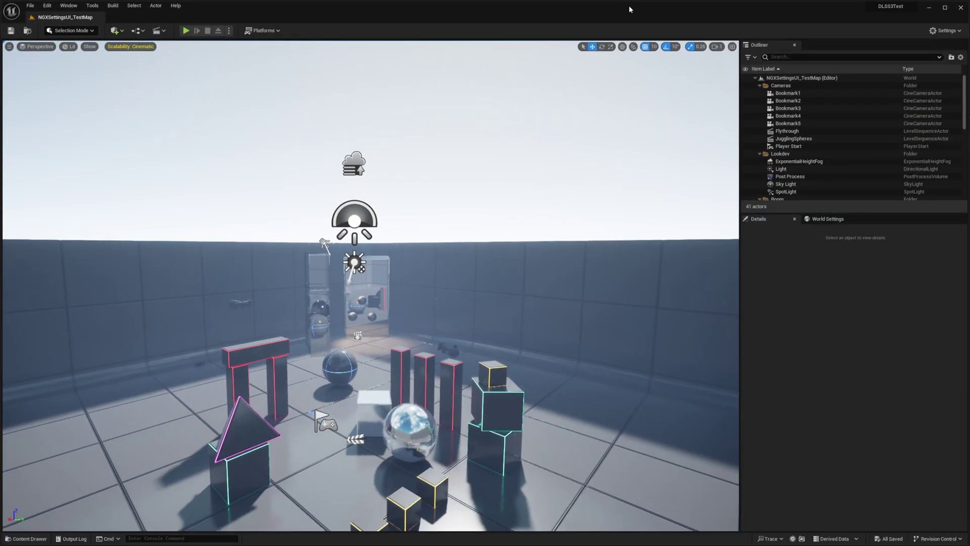
Frame Cube3 in the viewport and start playing the test map.
click(782, 156)
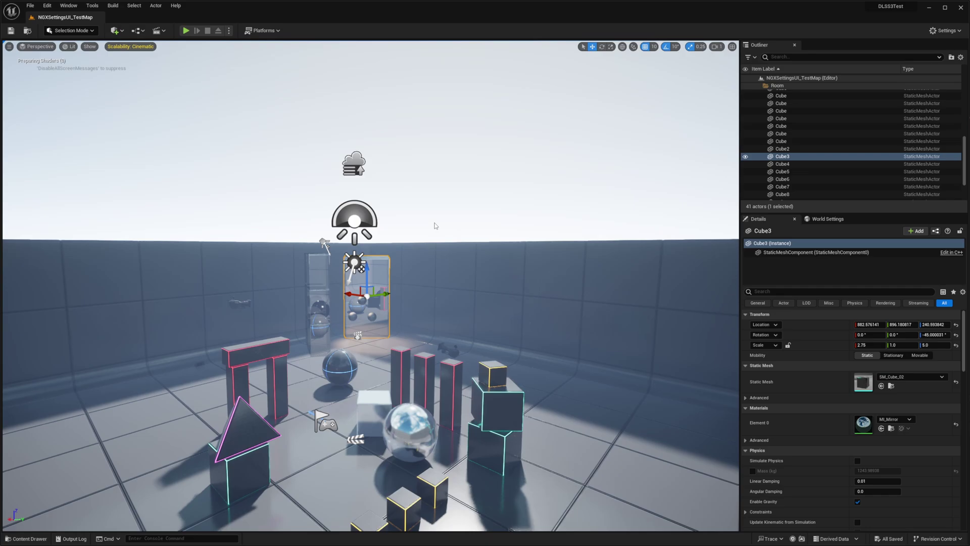
key(f)
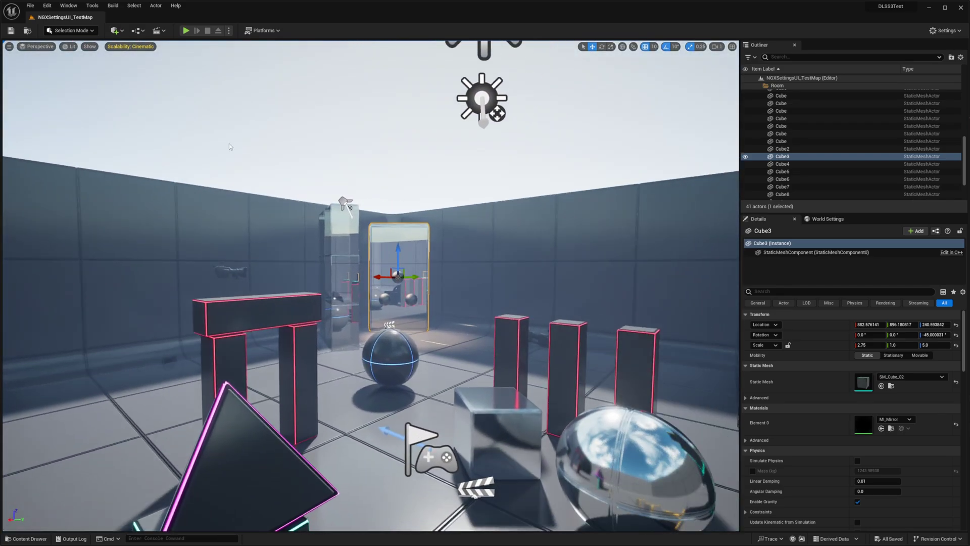
click(186, 32)
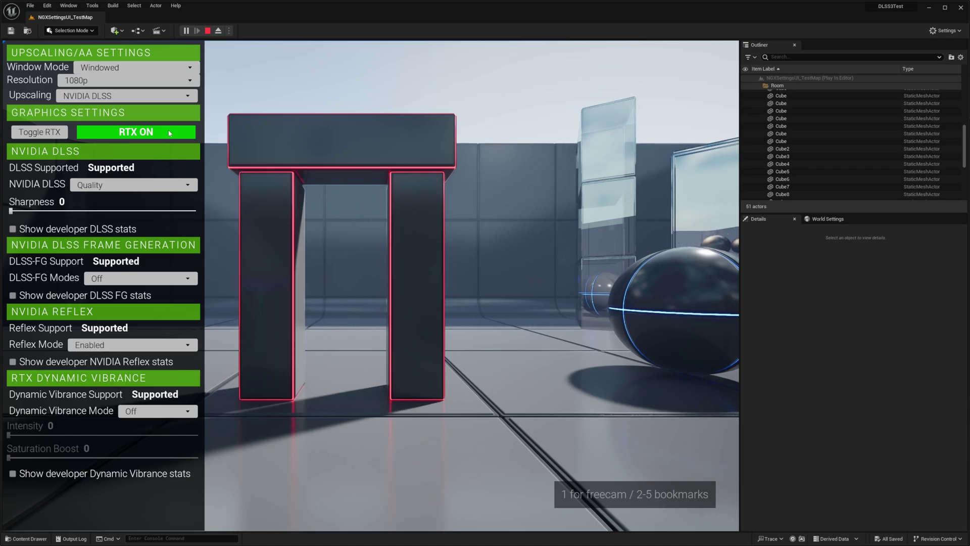
Switch upscaling to Built-In, then NVIDIA DLSS, then NVIDIA Image Scaling.
click(101, 96)
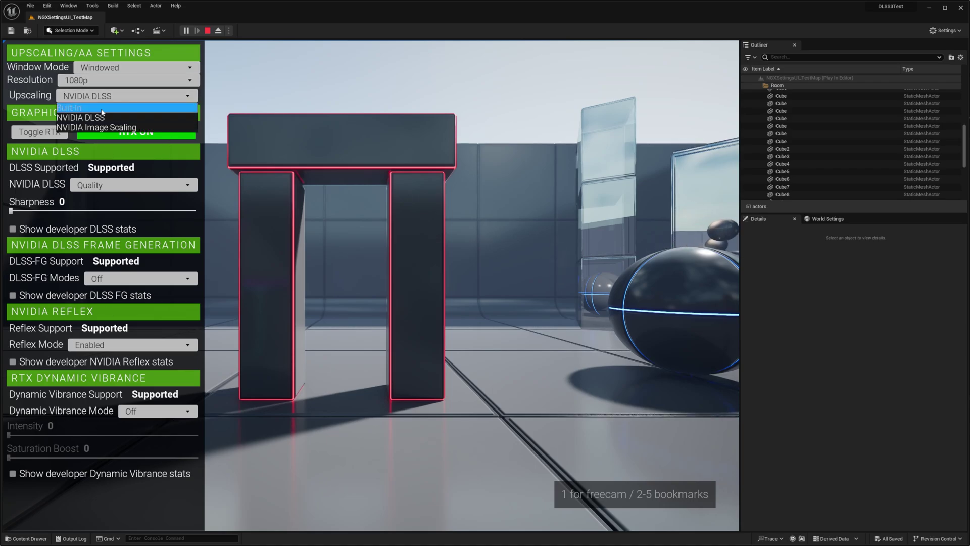
click(102, 112)
click(89, 97)
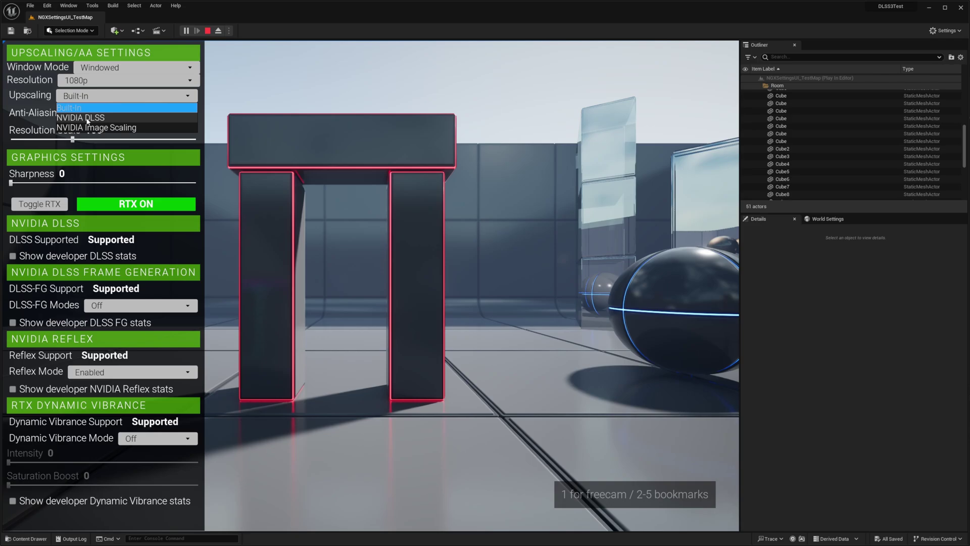
click(87, 117)
click(126, 96)
click(96, 128)
Leave RTX off, set NVIDIA Image Scaling to Performance, and stop playing.
click(62, 132)
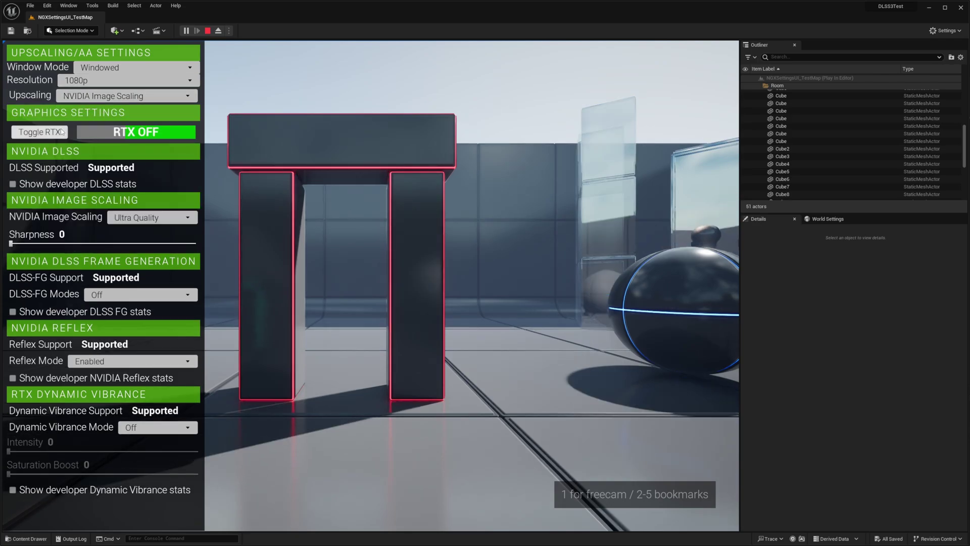
click(61, 131)
click(62, 132)
click(151, 217)
click(134, 276)
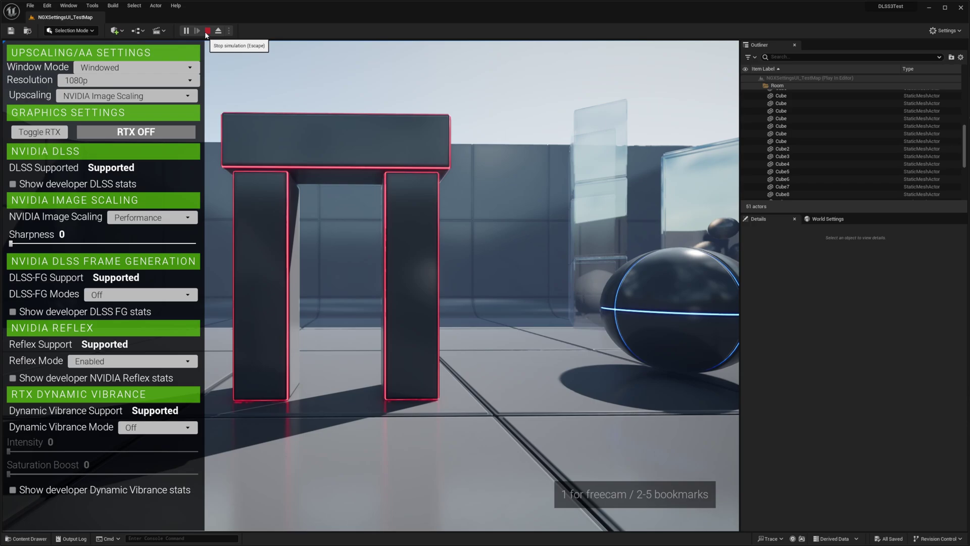
click(207, 31)
Open the test map's level blueprint and dock it into the main editor window.
right_drag(310, 104, 311, 104)
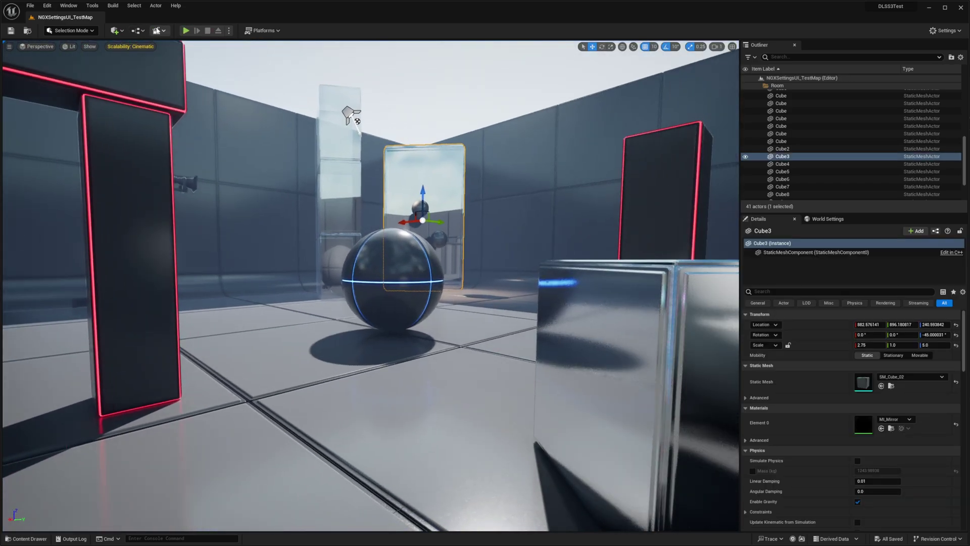
click(156, 31)
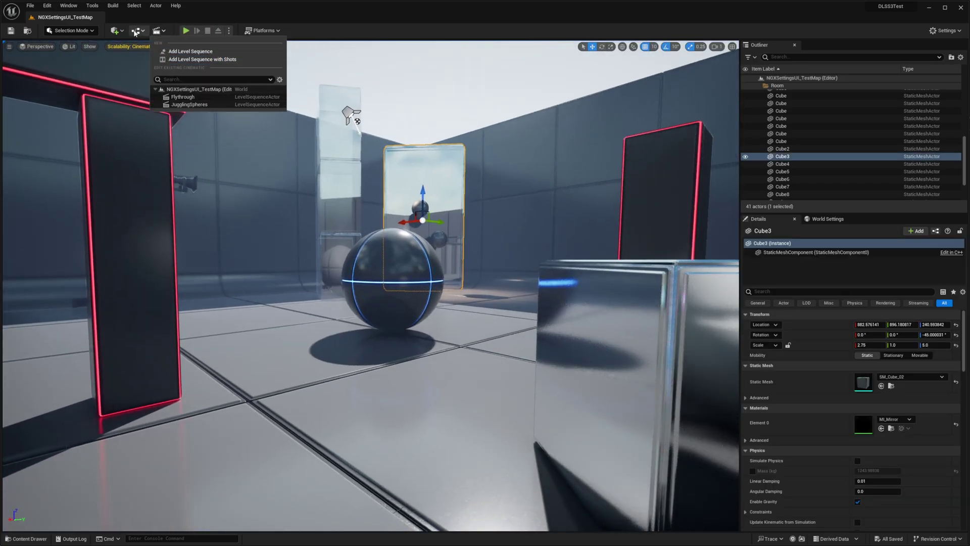
click(137, 31)
click(160, 87)
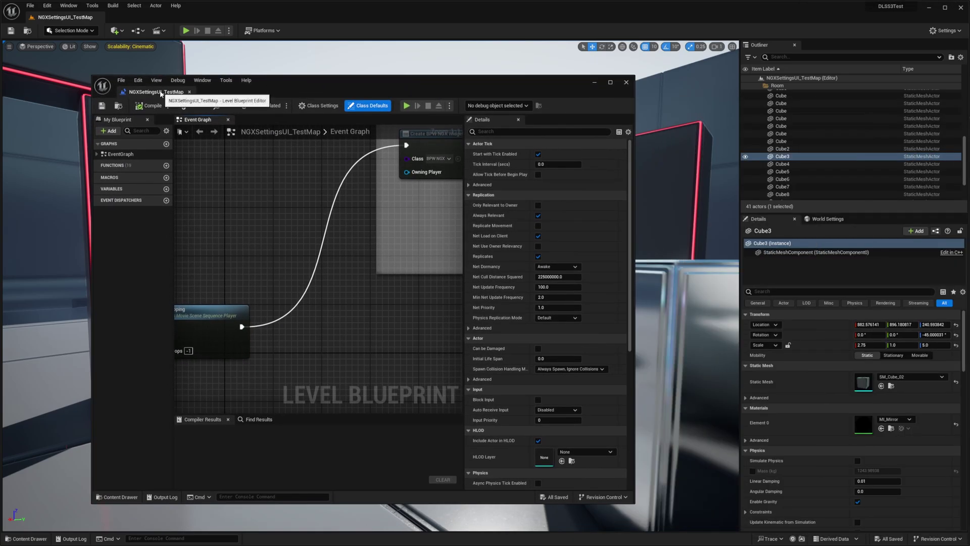
drag(172, 99, 141, 19)
Zoom out the Event Graph and pan to the Add BPW NGX UI comment group.
scroll(359, 223, down, 5)
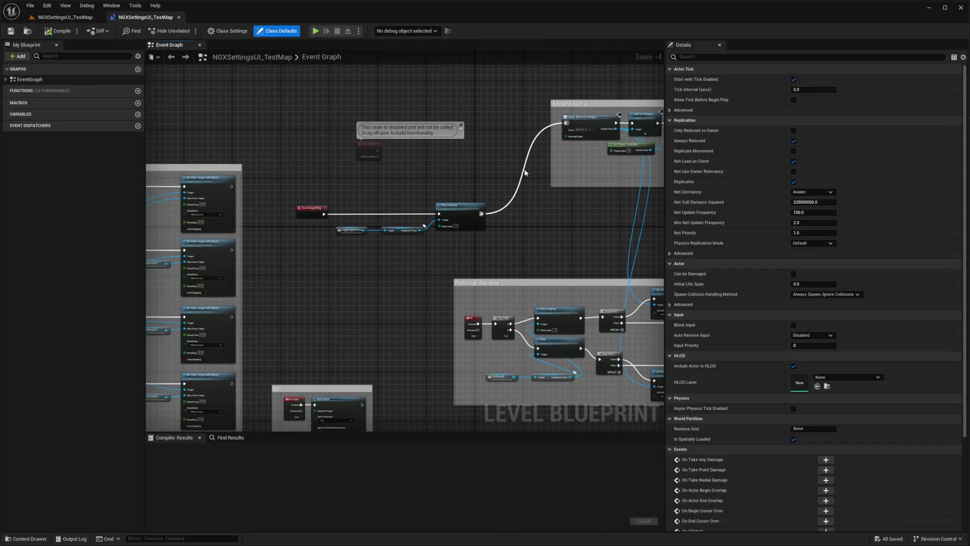
scroll(442, 195, down, 4)
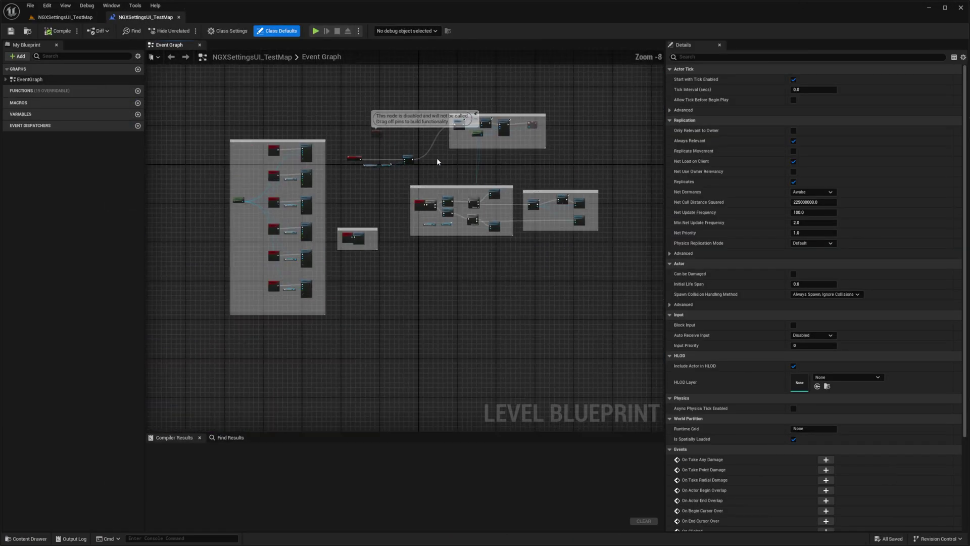
click(520, 170)
scroll(414, 247, up, 6)
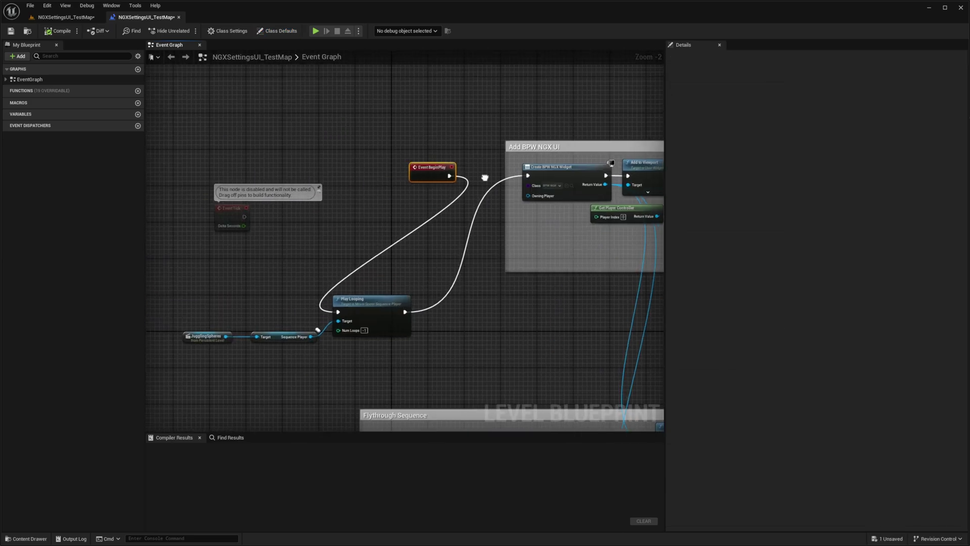
right_drag(484, 178, 363, 189)
scroll(364, 189, down, 1)
Select the Add BPW NGX UI group with Event BeginPlay and confirm its widget class is BPW NGX.
click(421, 146)
right_drag(421, 144, 398, 139)
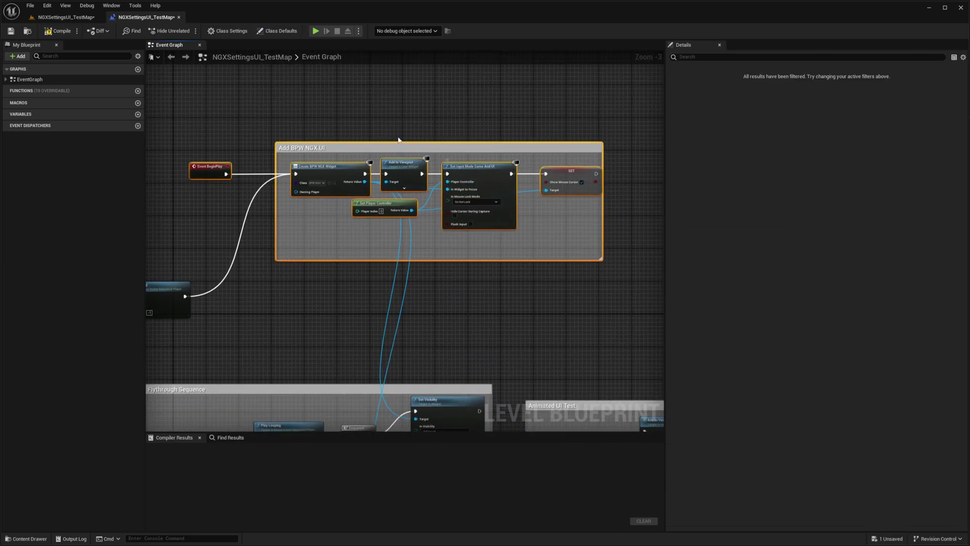
click(571, 126)
drag(647, 122, 221, 178)
right_click(220, 178)
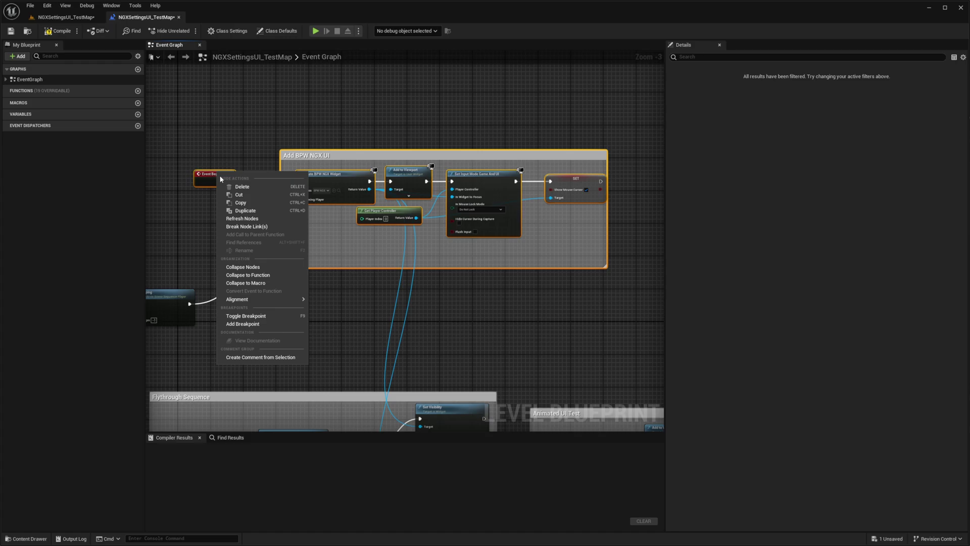
click(230, 128)
scroll(229, 128, up, 3)
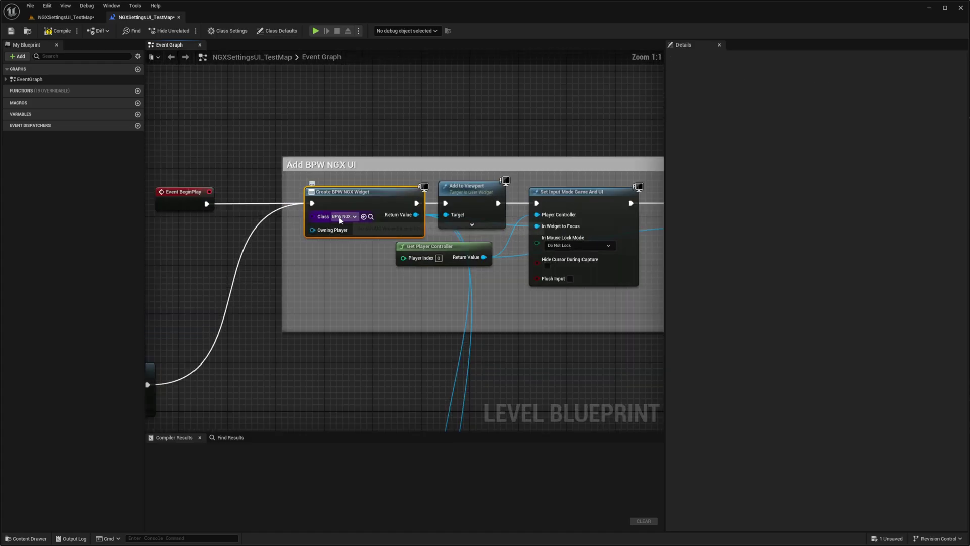
click(343, 216)
click(343, 204)
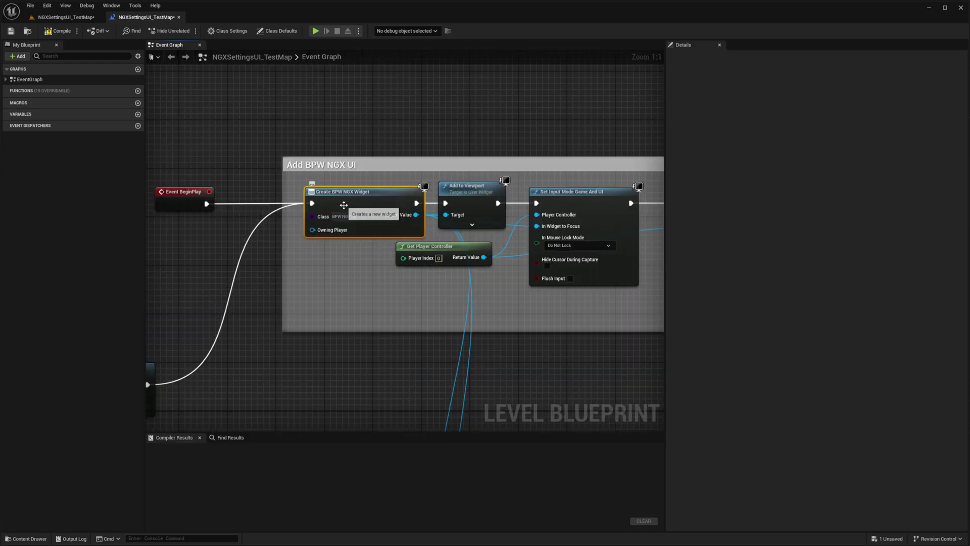
Migrate the Blueprints folder containing BPW_NGX to the World_Forge_AM project's Content folder.
click(372, 217)
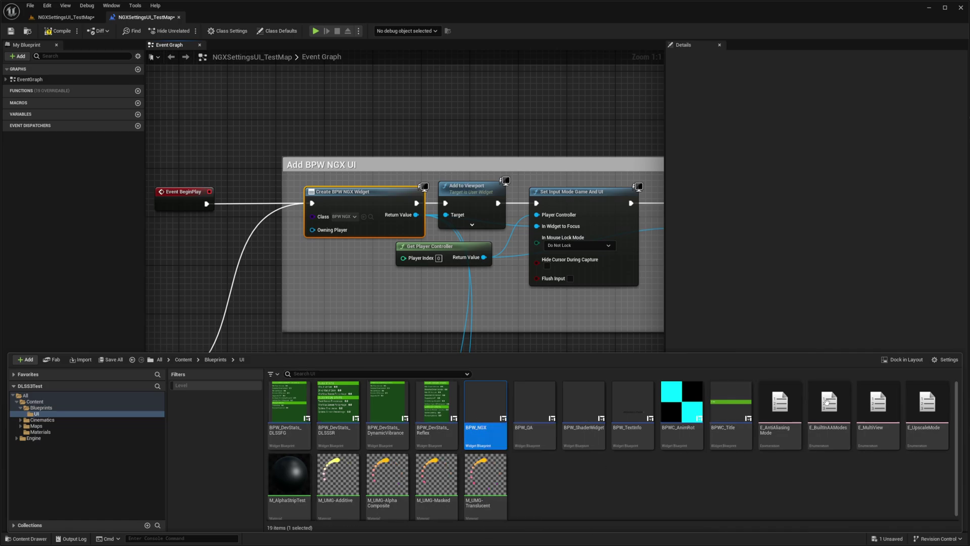
click(215, 359)
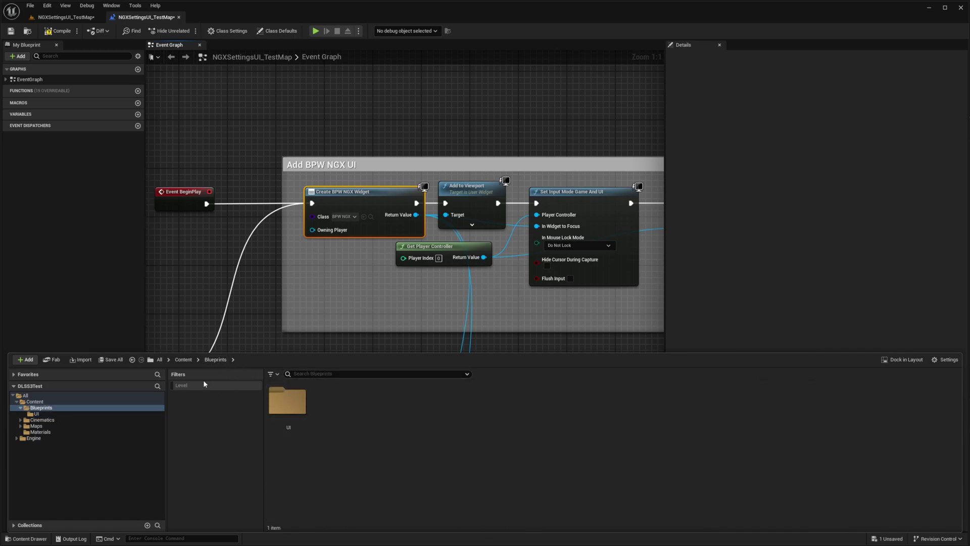
click(184, 359)
click(294, 416)
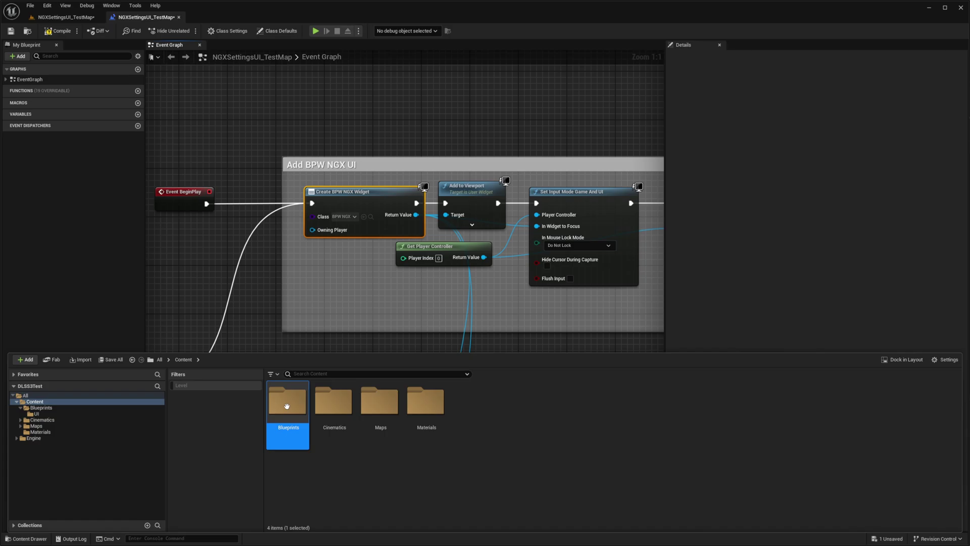
right_click(292, 407)
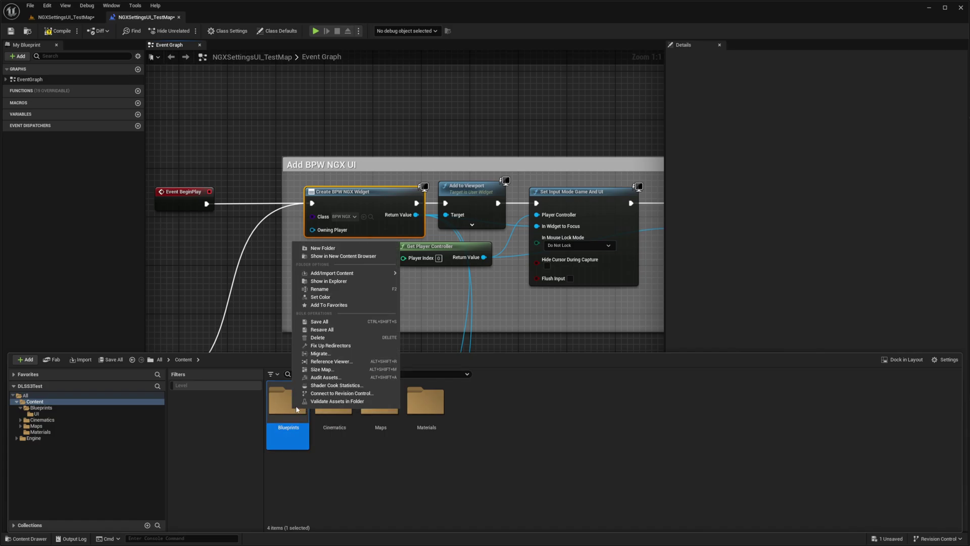
click(324, 353)
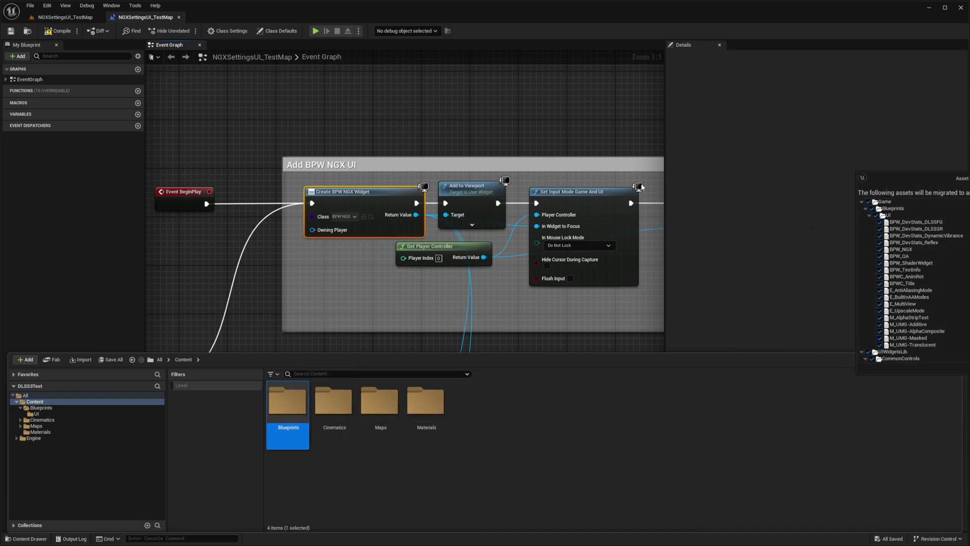
click(729, 365)
click(192, 22)
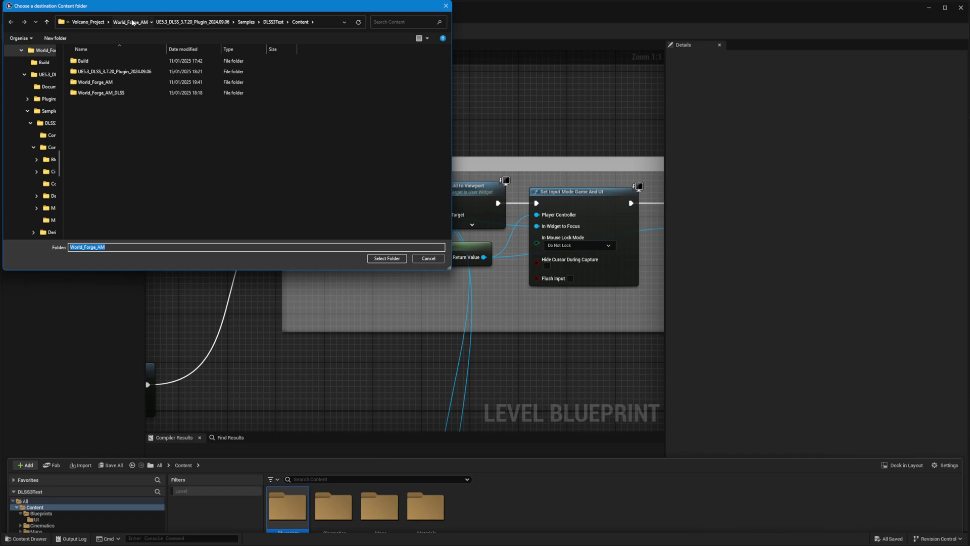
double_click(88, 71)
double_click(89, 60)
click(387, 258)
Marquee-select Event BeginPlay and the Add BPW NGX UI nodes for copying.
scroll(386, 258, down, 3)
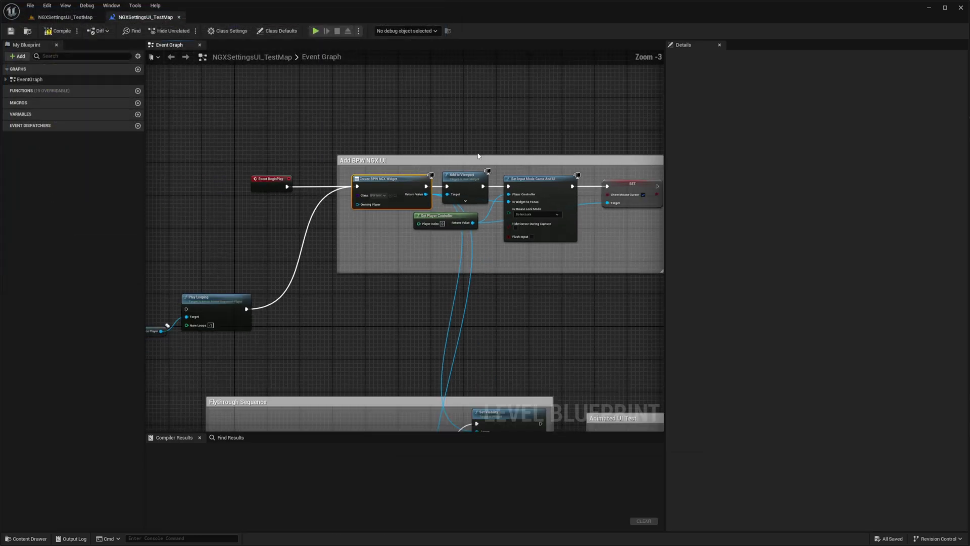
right_drag(387, 258, 321, 256)
drag(606, 278, 179, 169)
right_click(206, 185)
Copy the nodes, open the Volcano_Landscape_1K level blueprint, and move Event BeginPlay above Parse Command Line.
click(244, 208)
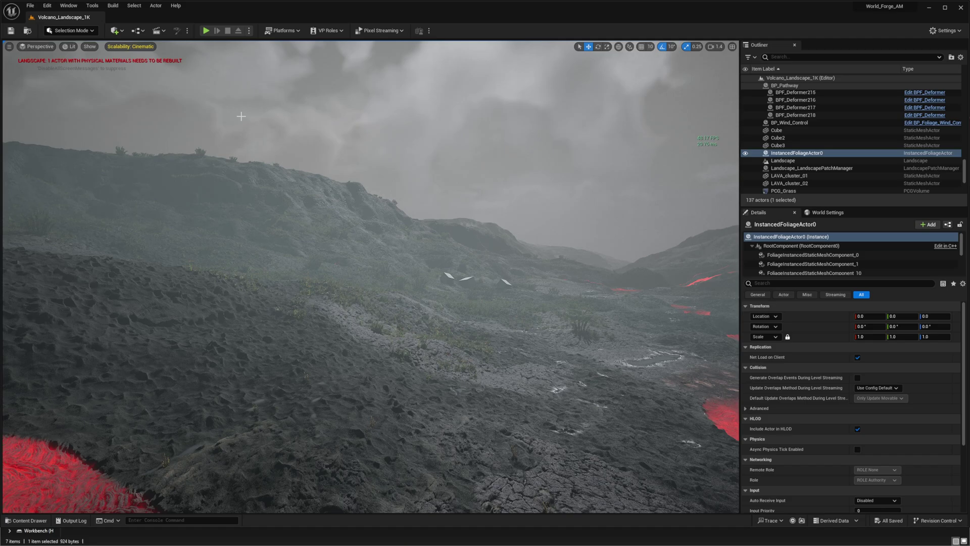
click(136, 31)
click(165, 85)
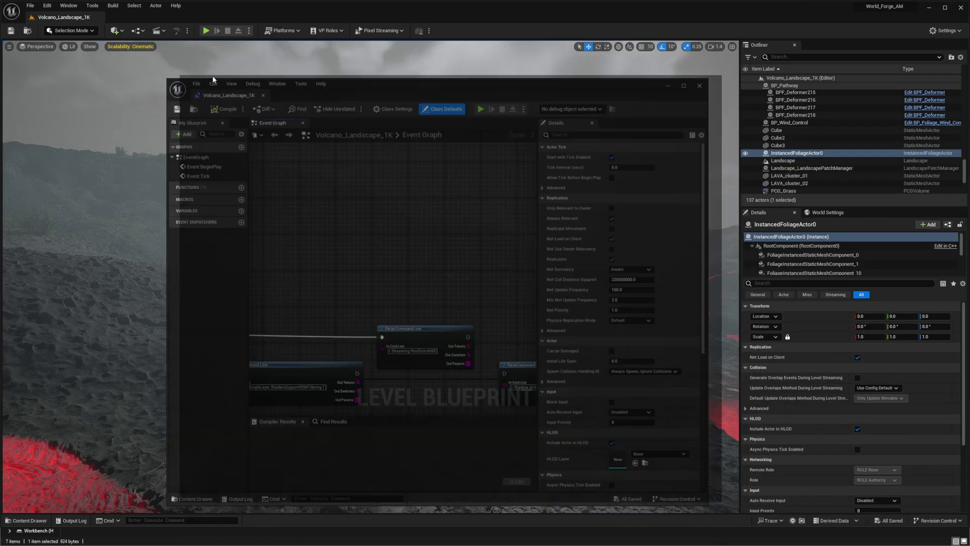
scroll(323, 210, down, 3)
scroll(407, 217, up, 6)
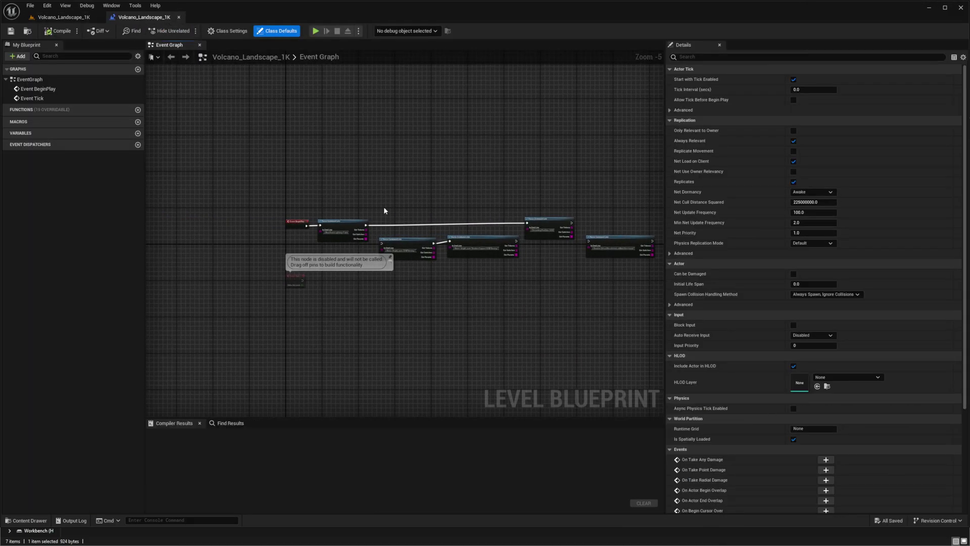
click(319, 242)
drag(319, 242, 289, 154)
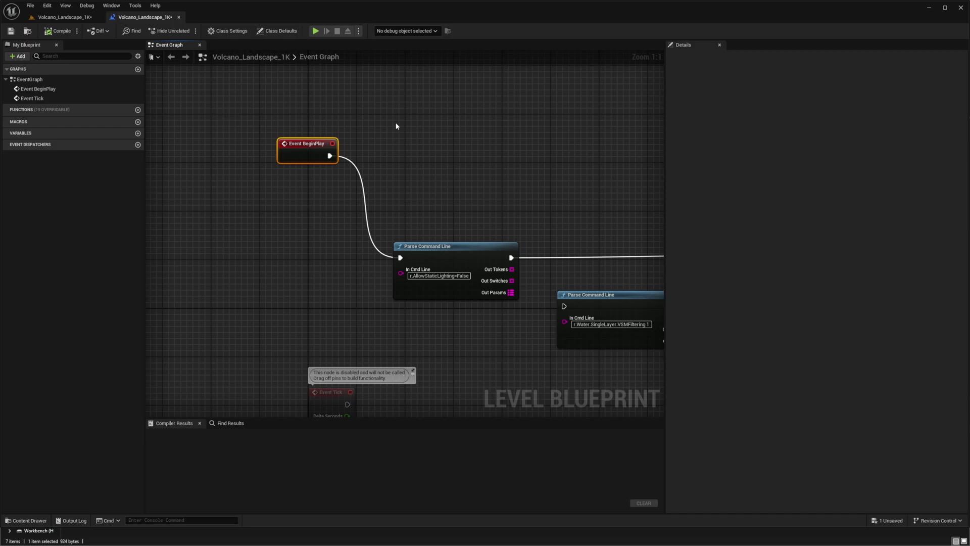
right_drag(396, 126, 296, 251)
scroll(296, 251, down, 2)
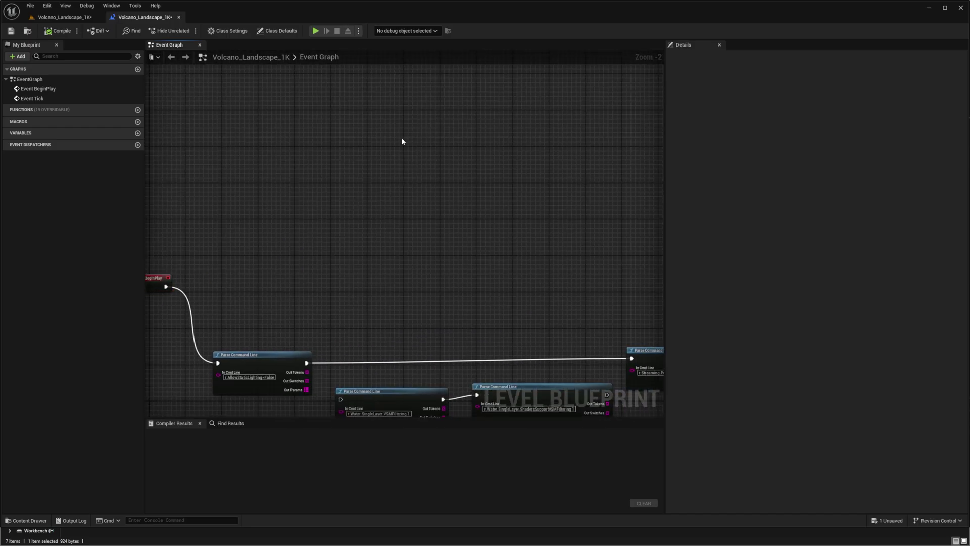
Paste the Add BPW NGX UI nodes beside BeginPlay and delete the extra CustomEvent.
key(ctrl+v)
scroll(341, 161, down, 1)
drag(378, 161, 397, 240)
right_drag(397, 239, 515, 189)
scroll(375, 160, up, 2)
click(408, 197)
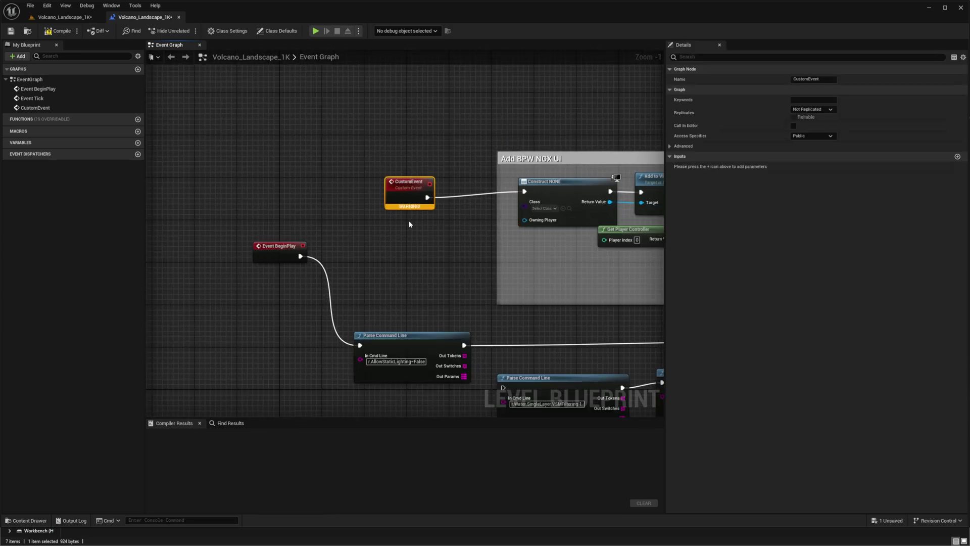
key(Delete)
Add a Sequence after BeginPlay, wiring Then 0 to widget creation and Then 1 to Parse Command Line.
drag(343, 220, 349, 206)
text(sequence)
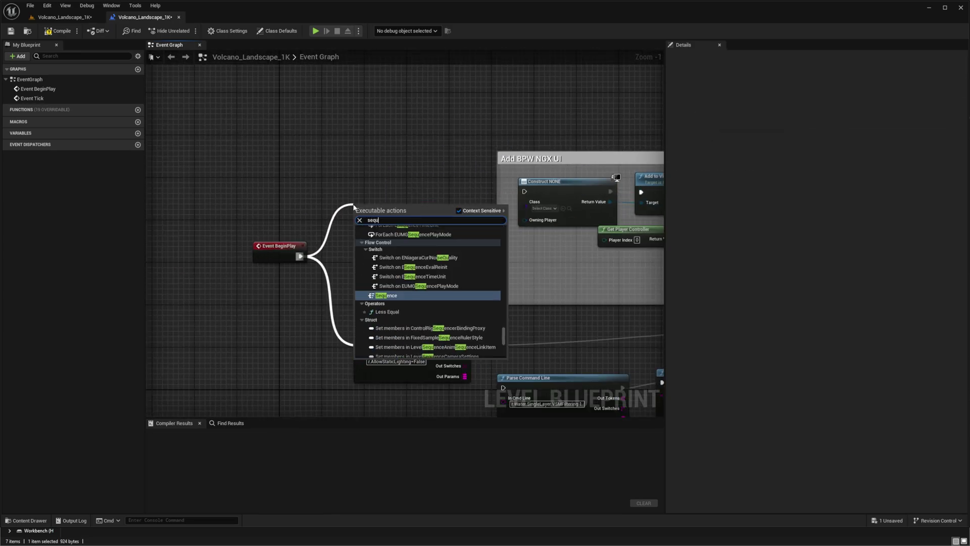
key(Return)
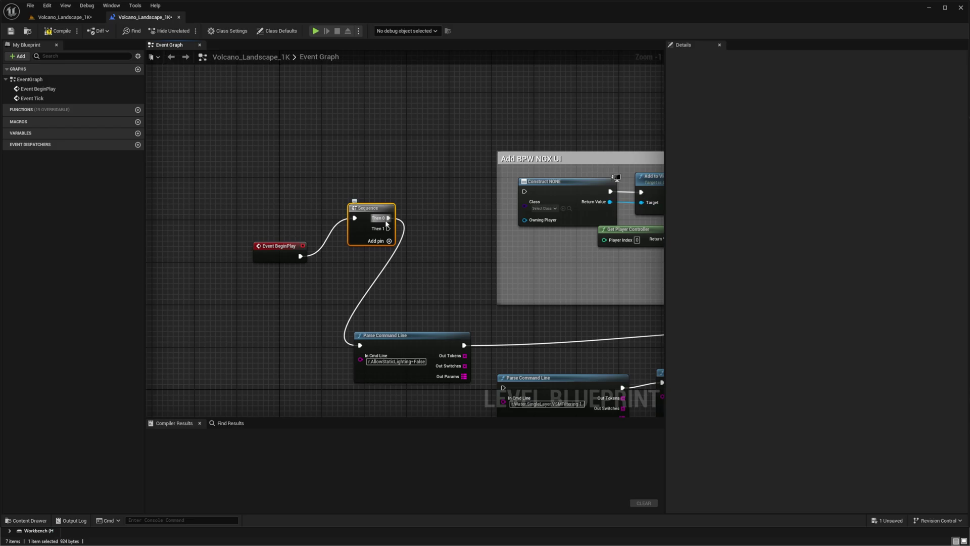
drag(387, 220, 531, 193)
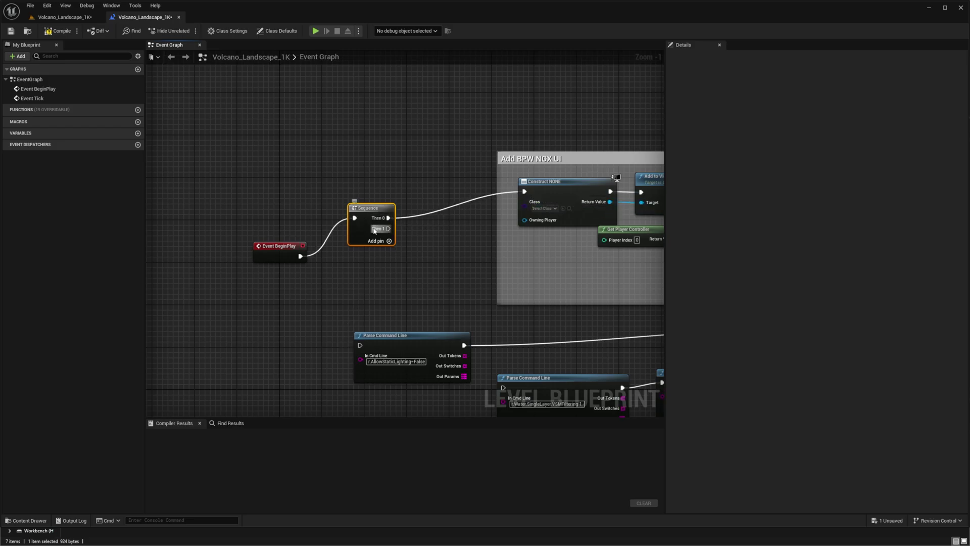
drag(375, 231, 360, 345)
Set the Create Widget node's class to BPW NGX.
right_drag(444, 281, 195, 255)
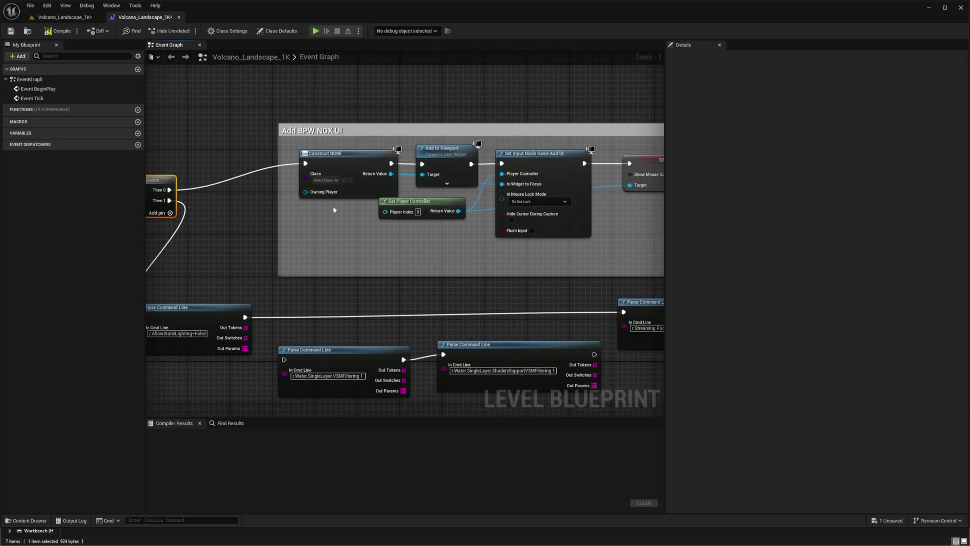
right_drag(312, 202, 440, 207)
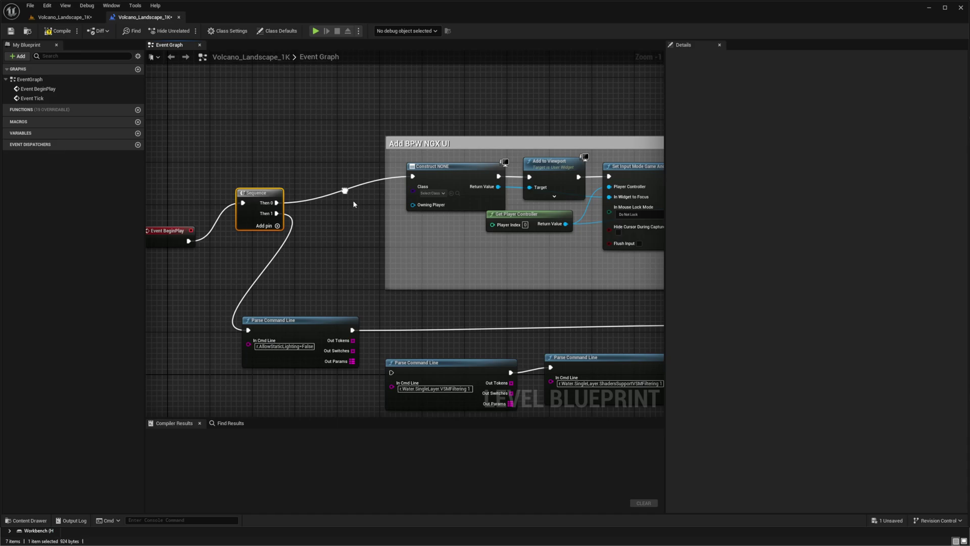
scroll(440, 207, up, 1)
click(437, 194)
text(bw)
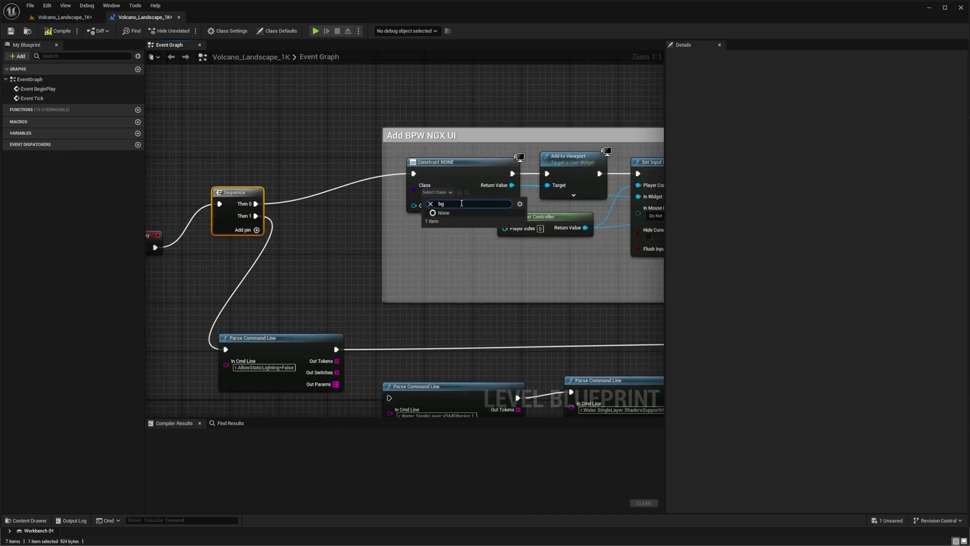
key(alt+Tab)
right_drag(356, 213, 404, 184)
click(405, 183)
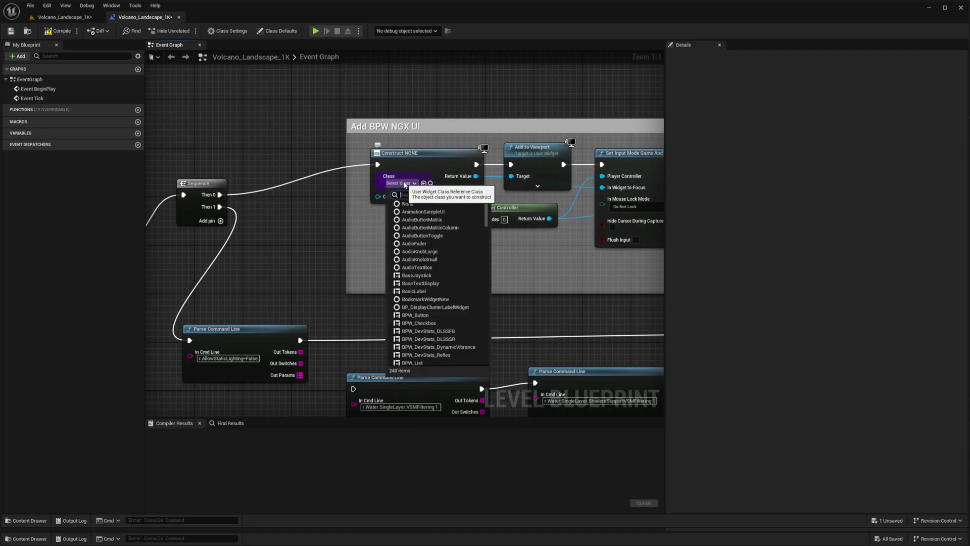
text(bpw)
click(421, 269)
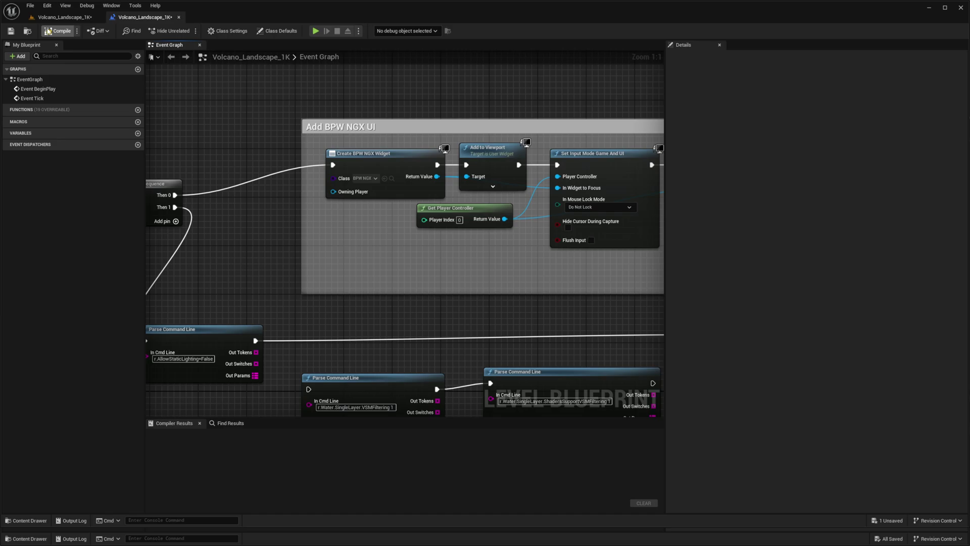
Return to the Volcano level, jump to the lava flow bookmark, and start playing.
click(61, 18)
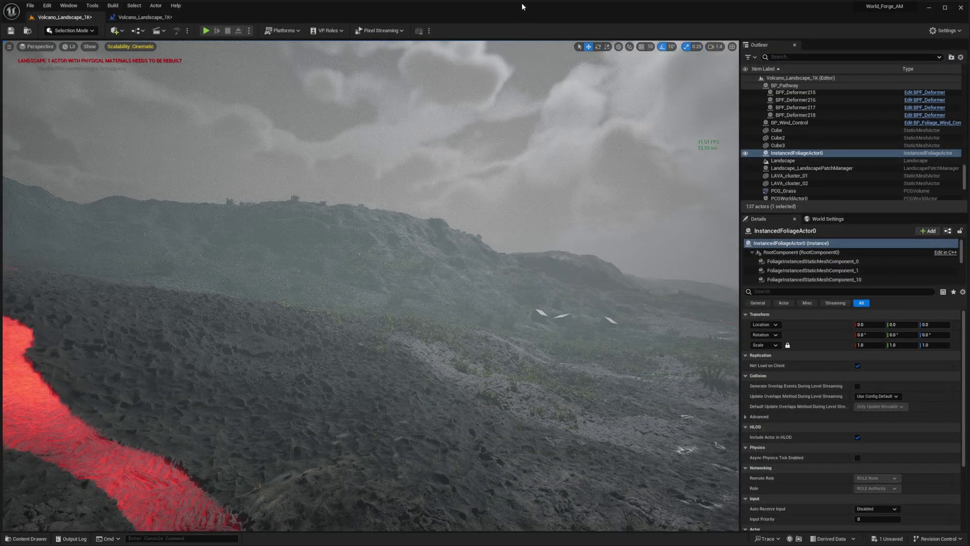
key(1)
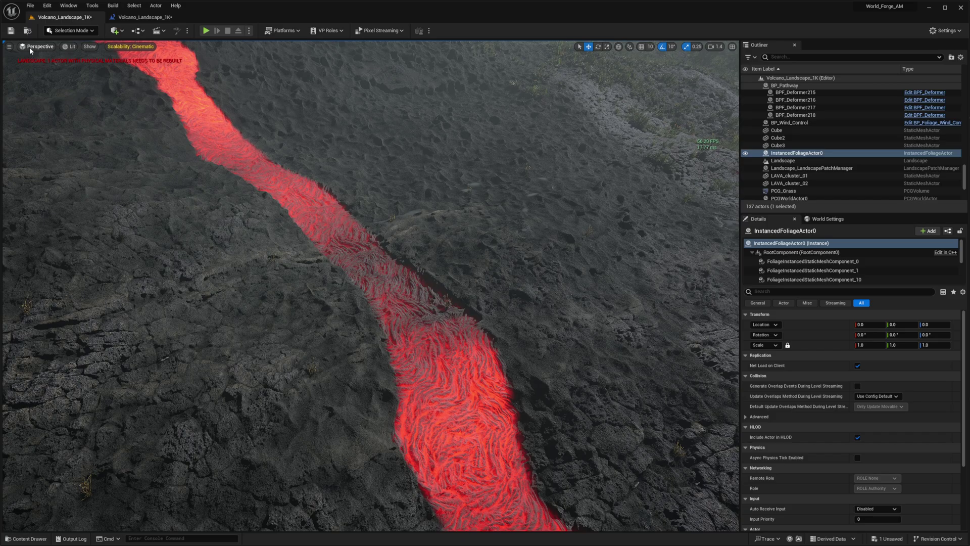
click(206, 30)
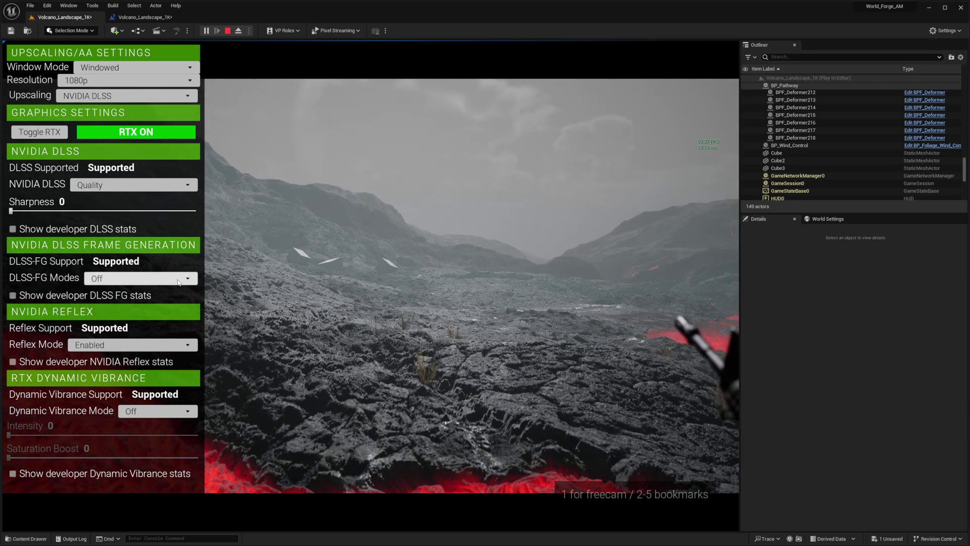
Set resolution to 2160p, keep NVIDIA DLSS as upscaler, and turn RTX back on.
click(99, 83)
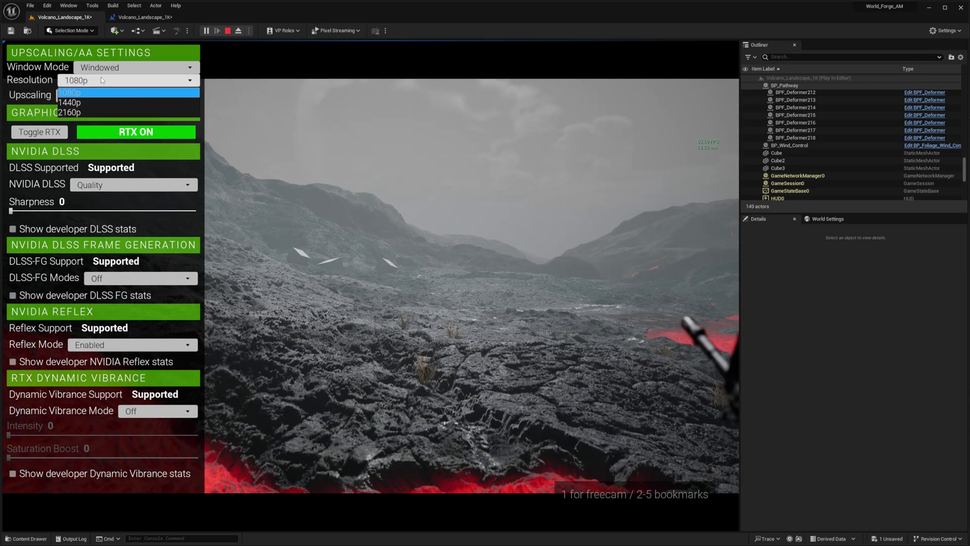
click(84, 112)
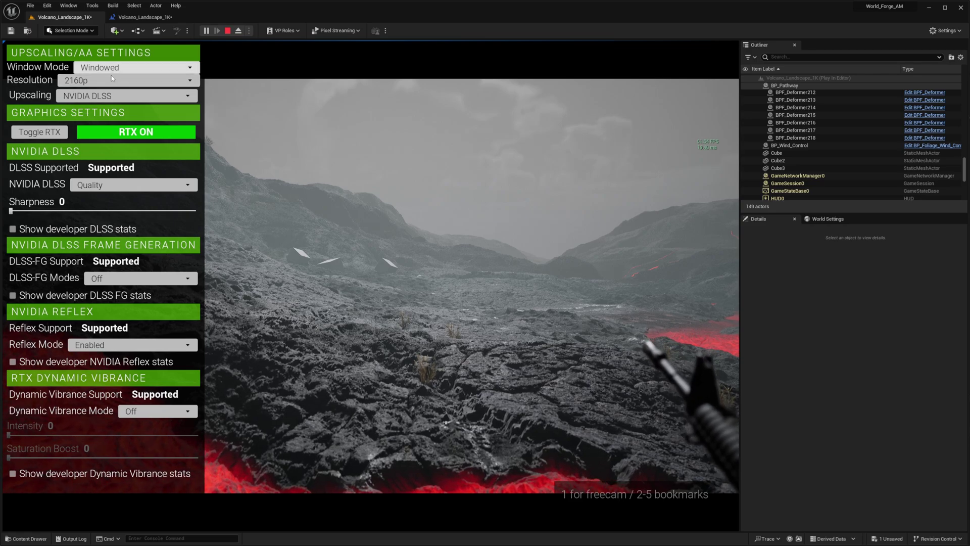
click(99, 100)
click(84, 117)
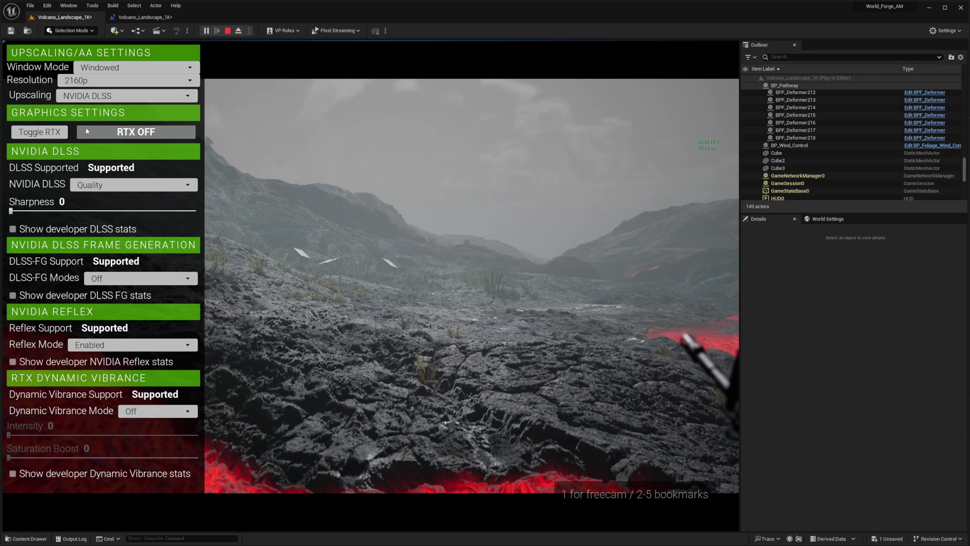
click(53, 136)
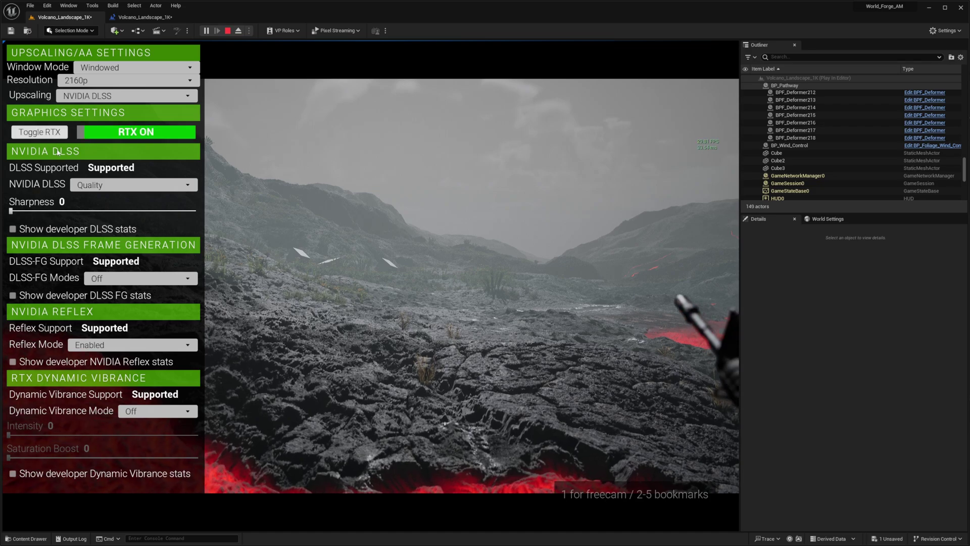
Set DLSS mode to Ultra Performance, then DLAA, then Off.
click(114, 183)
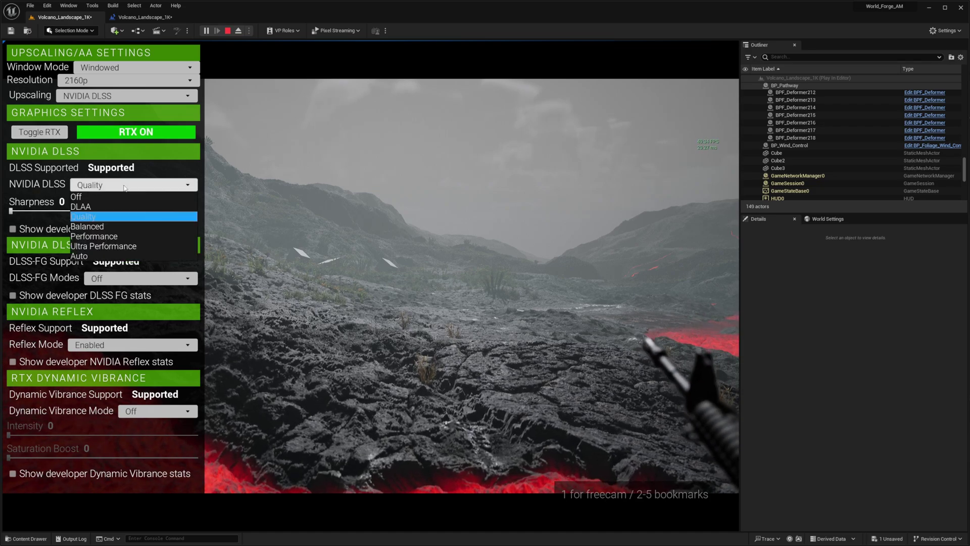
click(109, 247)
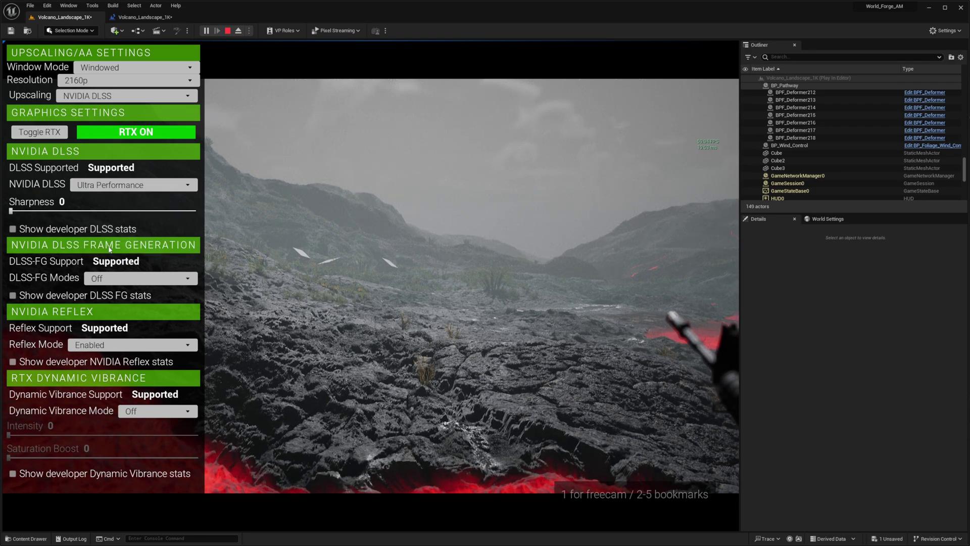
click(100, 189)
click(98, 208)
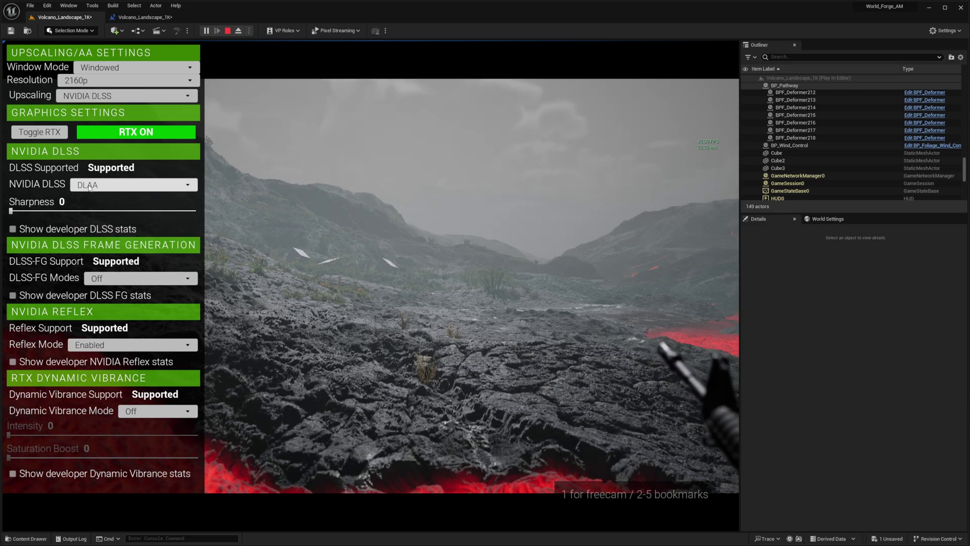
click(93, 185)
click(97, 190)
click(97, 189)
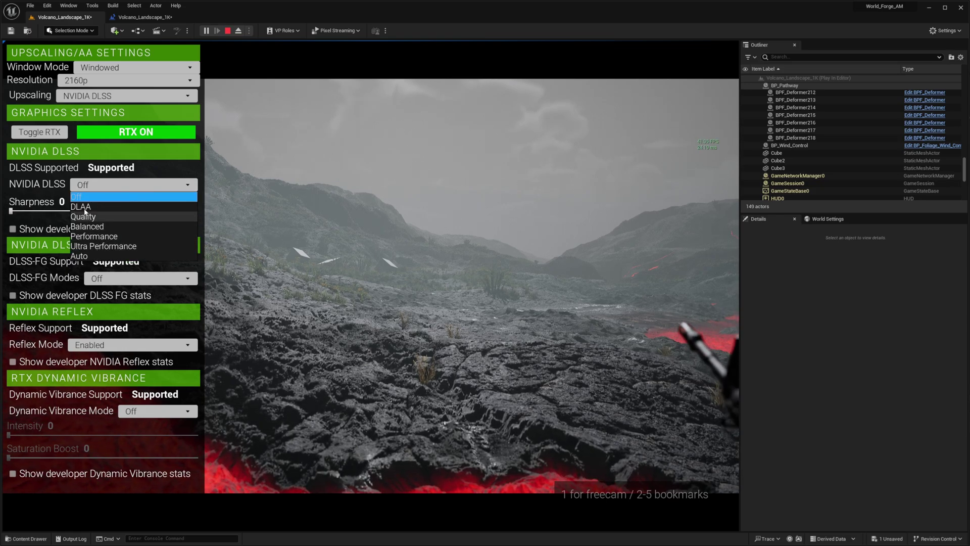
Set DLSS to DLAA, toggle DLSS stats, enable frame generation, and toggle Dynamic Vibrance.
click(84, 207)
click(13, 229)
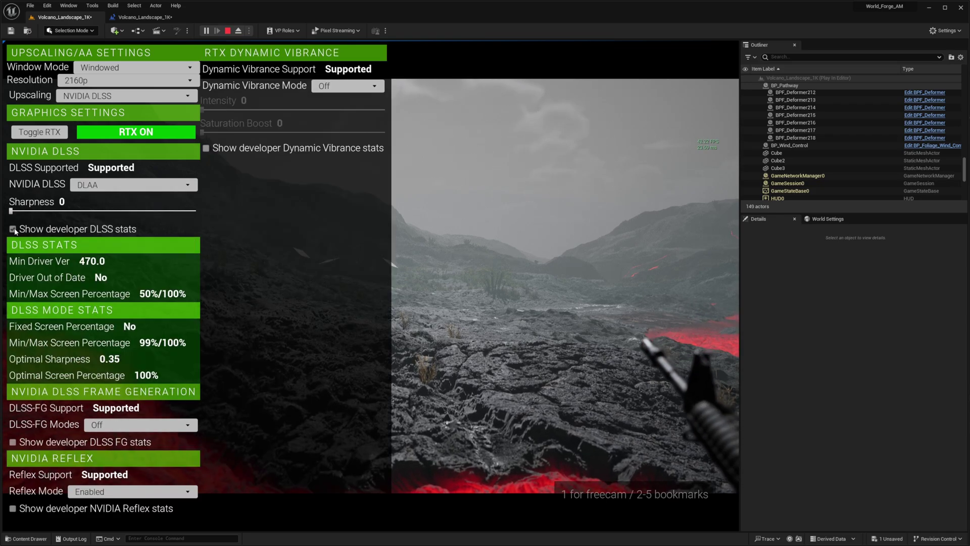
click(13, 229)
click(96, 280)
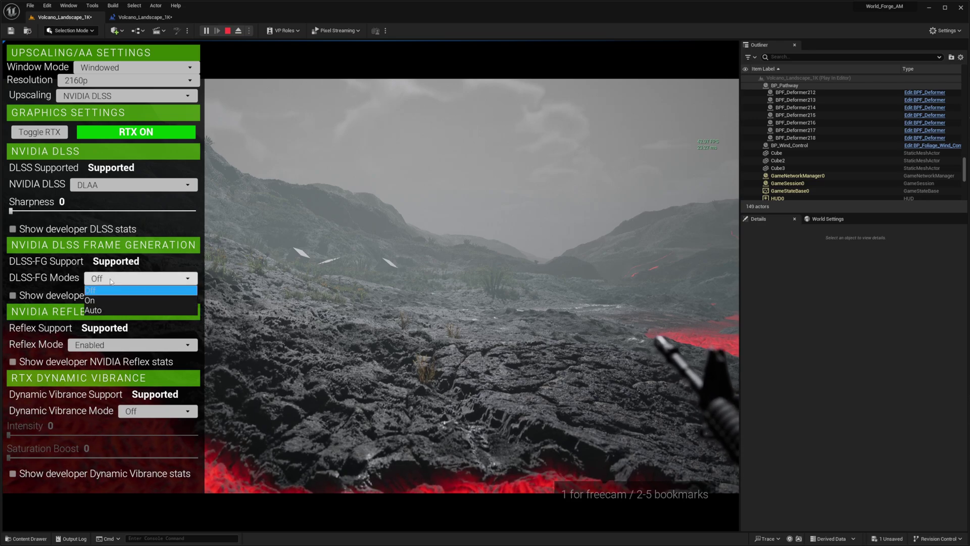
click(110, 302)
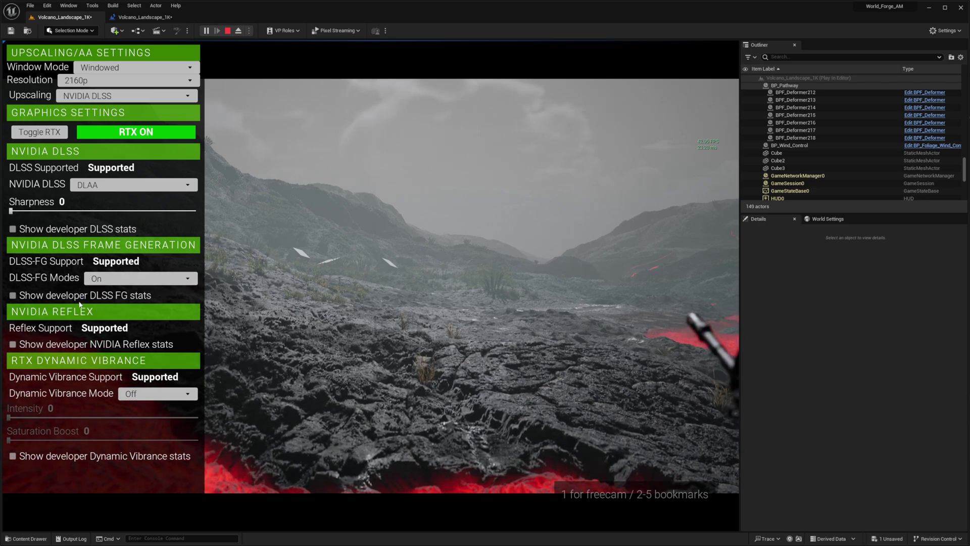
click(140, 396)
click(138, 414)
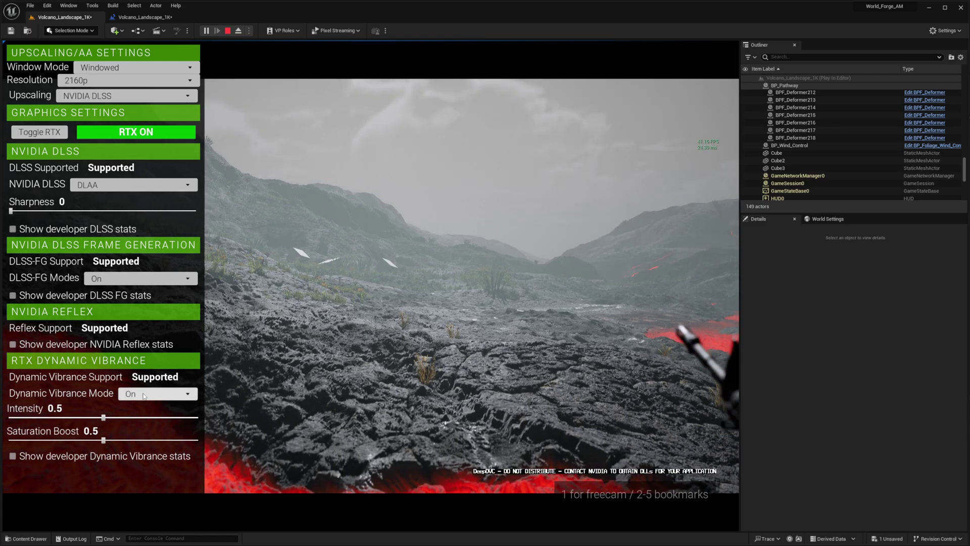
click(145, 407)
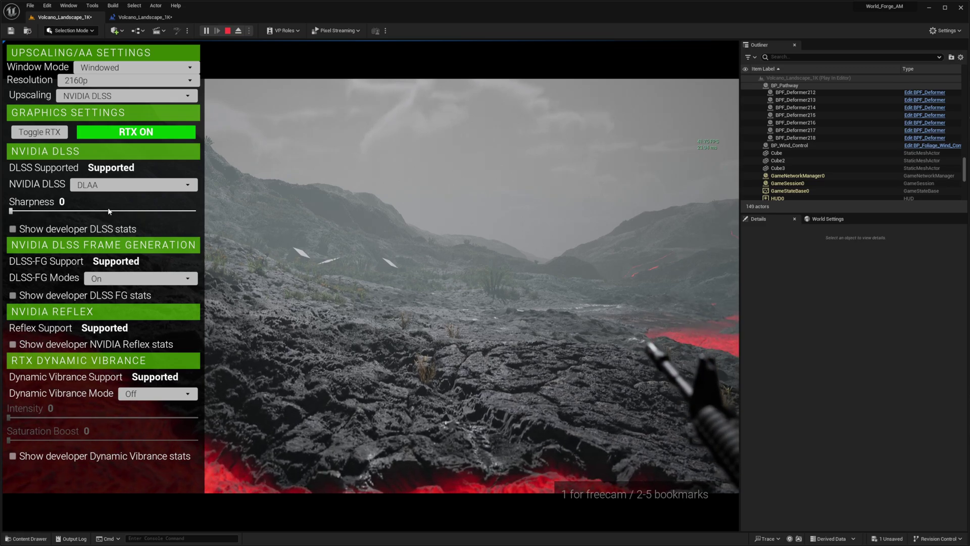
Cycle DLSS through Quality, Performance and Ultra Performance.
click(97, 188)
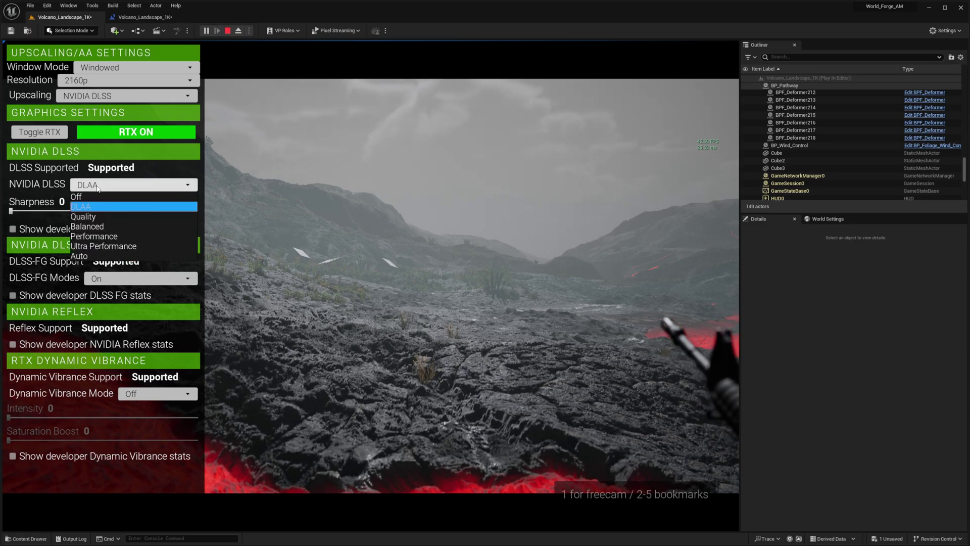
click(96, 216)
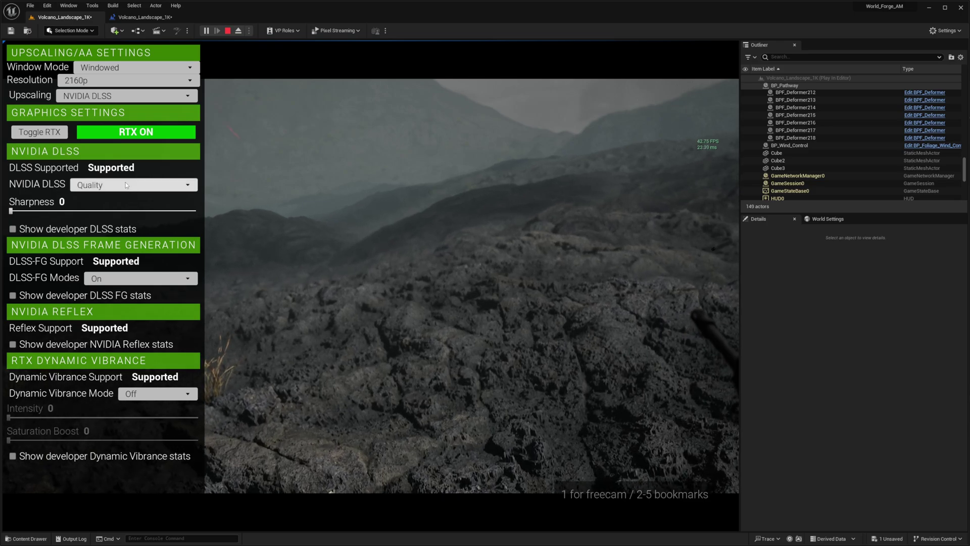
click(126, 185)
click(136, 234)
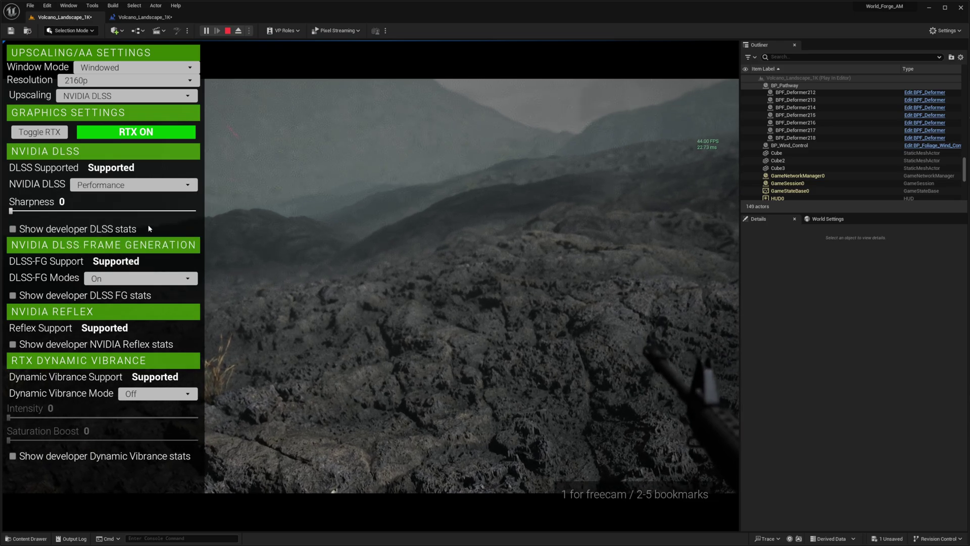
click(120, 187)
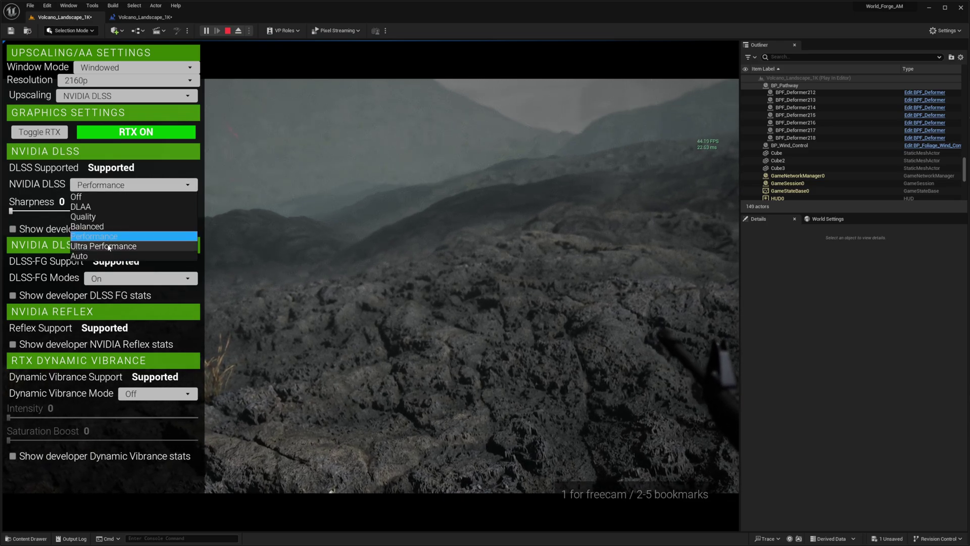
click(126, 247)
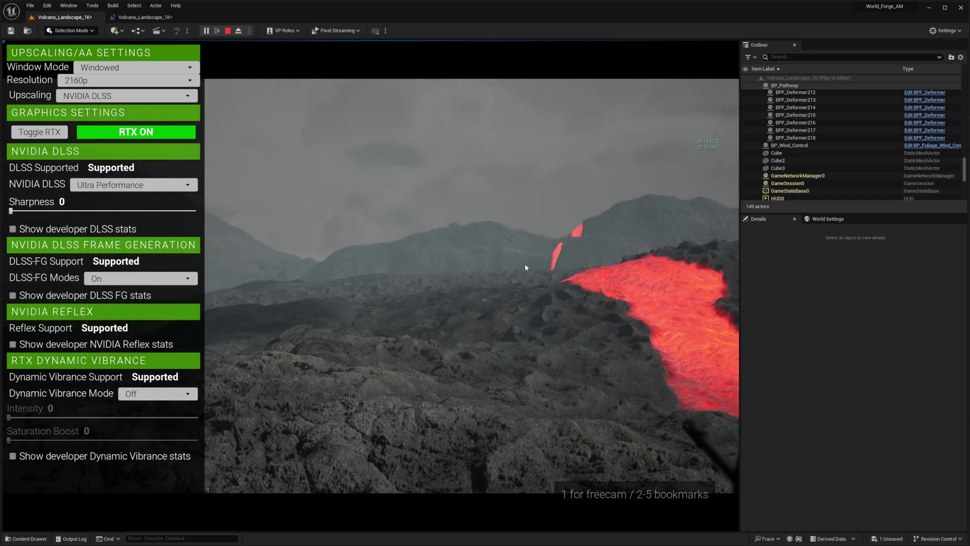
Turn frame generation off and set DLSS to Off.
click(111, 280)
click(110, 290)
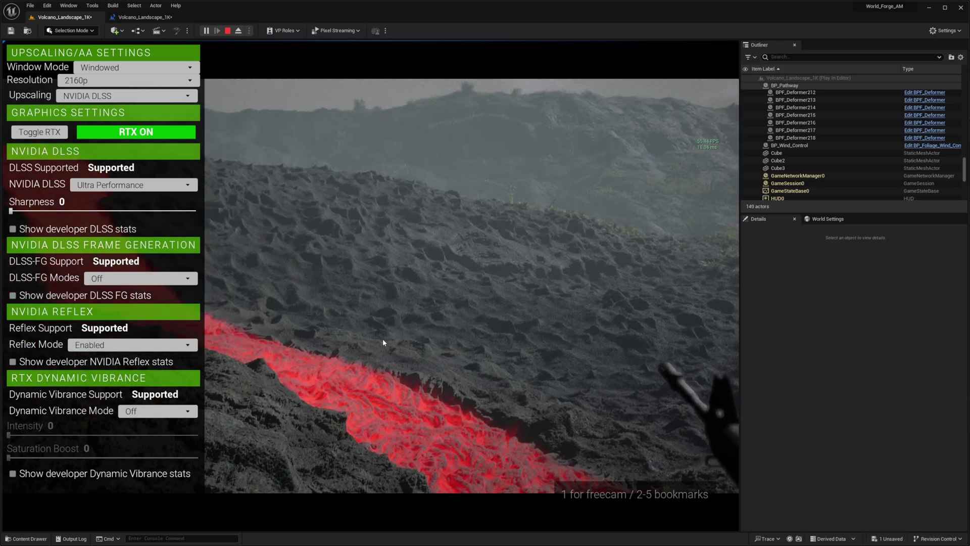
click(130, 189)
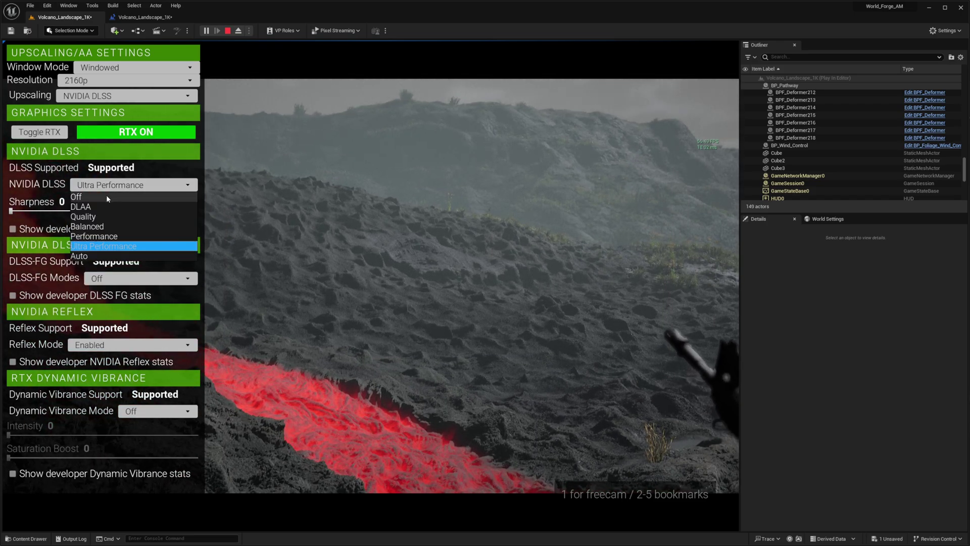
click(107, 198)
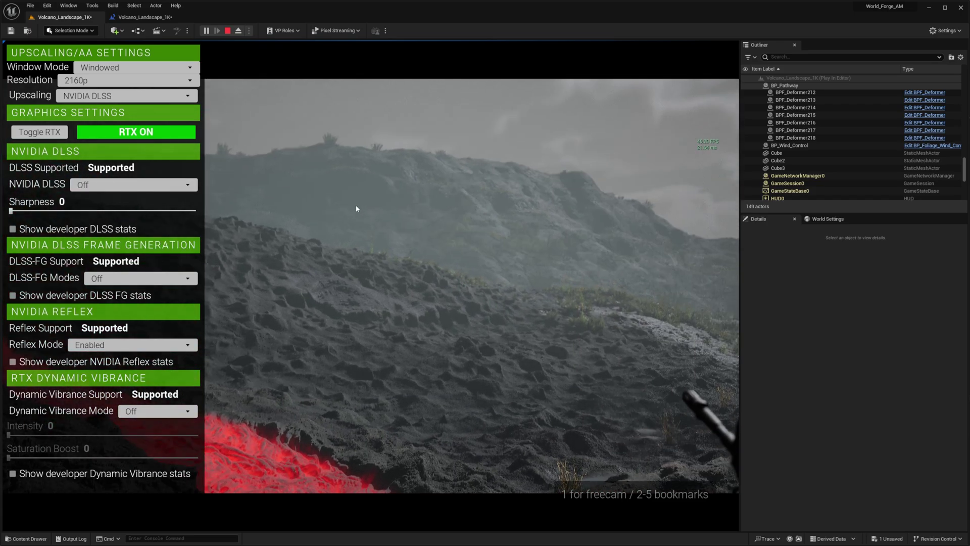
Stop playing and relaunch the level in a separate window, moved left and aimed at the valley.
click(228, 31)
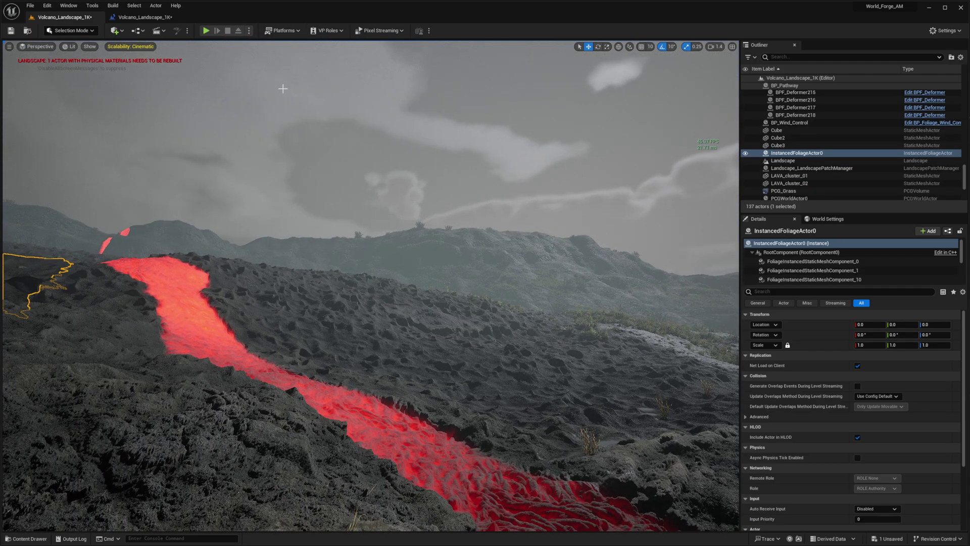
right_drag(283, 88, 289, 120)
click(249, 31)
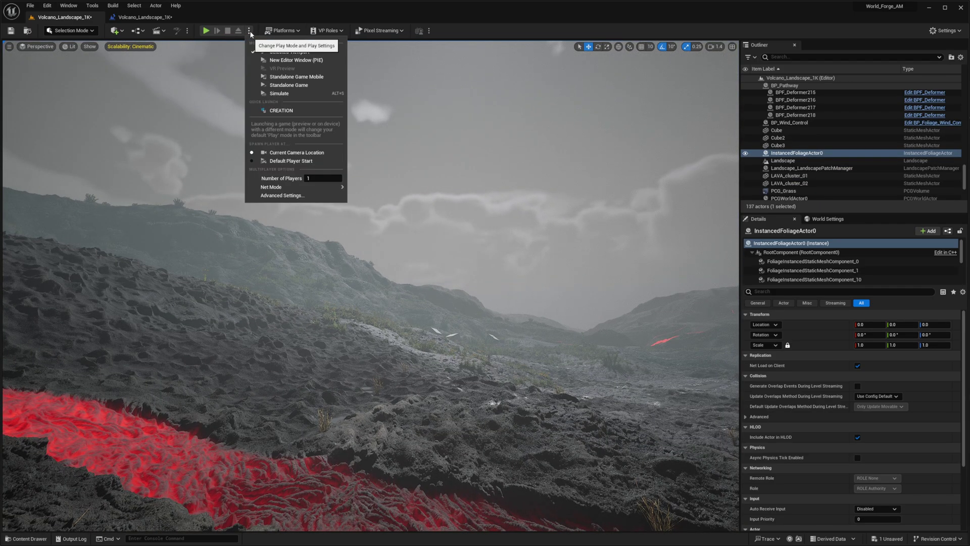
click(285, 64)
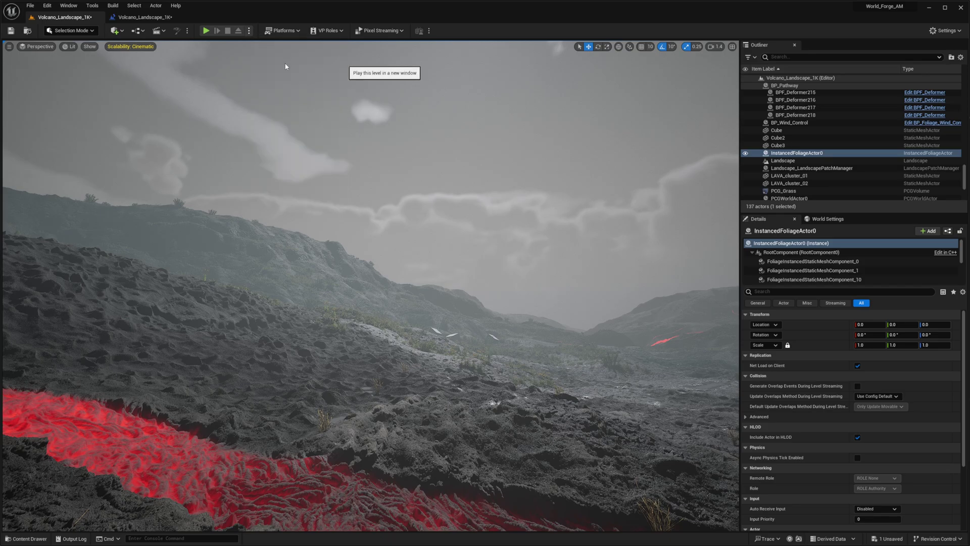
drag(783, 80, 224, 88)
drag(362, 182, 404, 213)
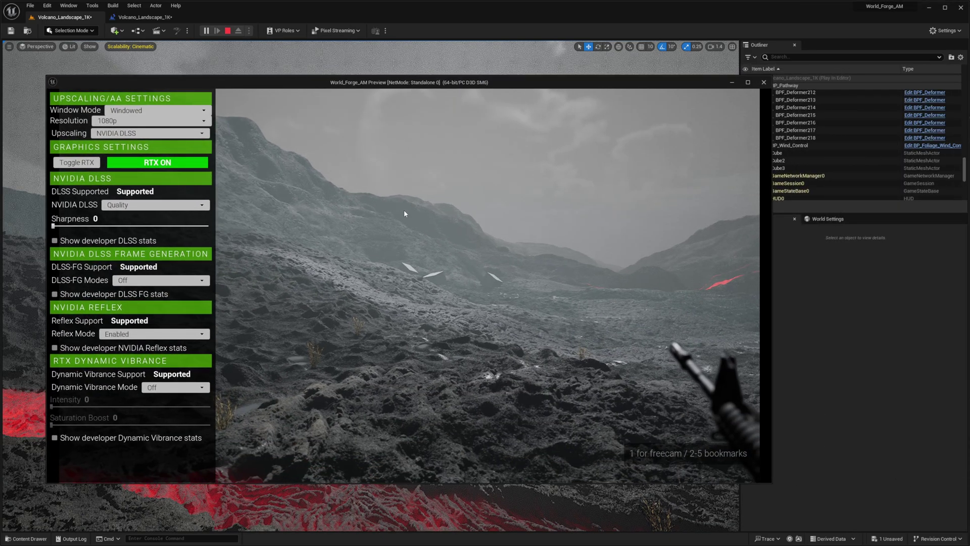
Set DLSS to Off, then Ultra Performance, then DLAA in the preview.
click(128, 206)
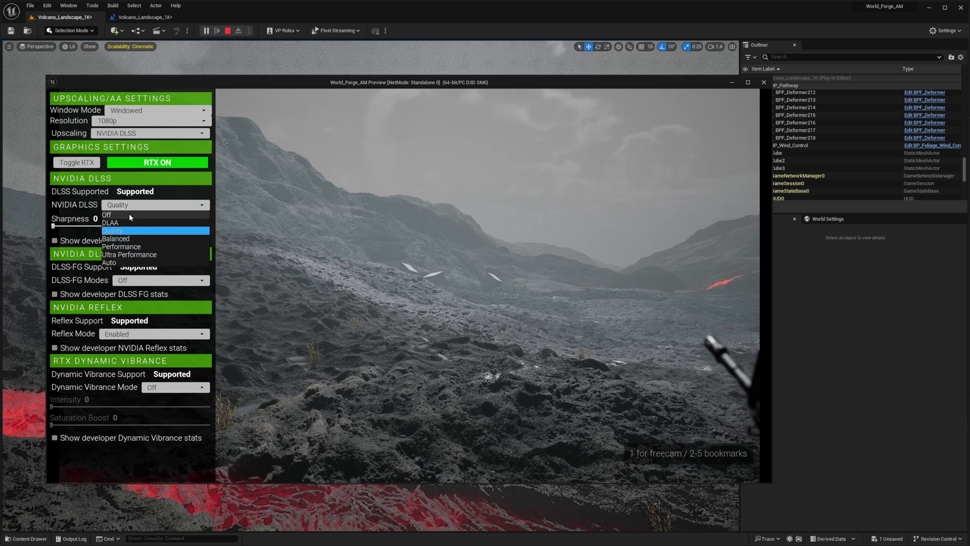
click(129, 214)
click(129, 206)
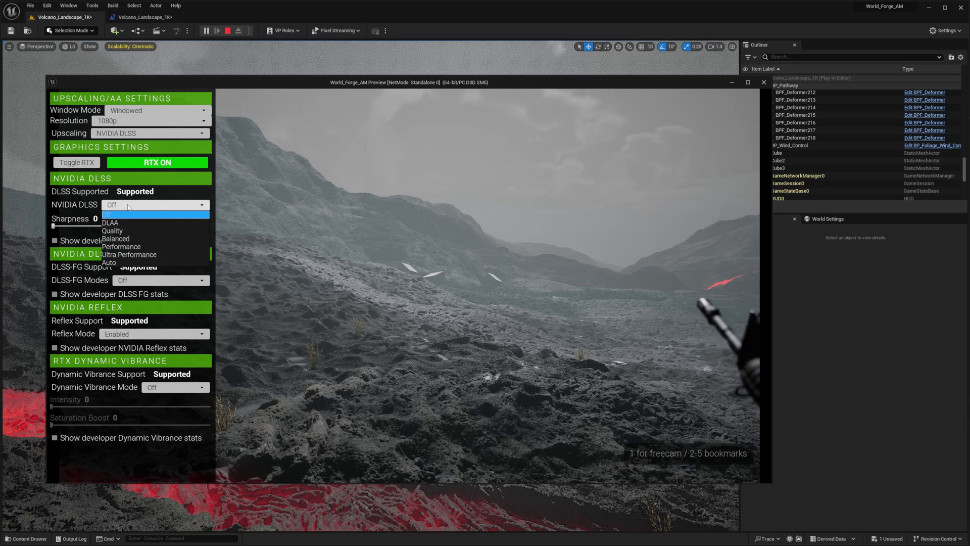
click(130, 259)
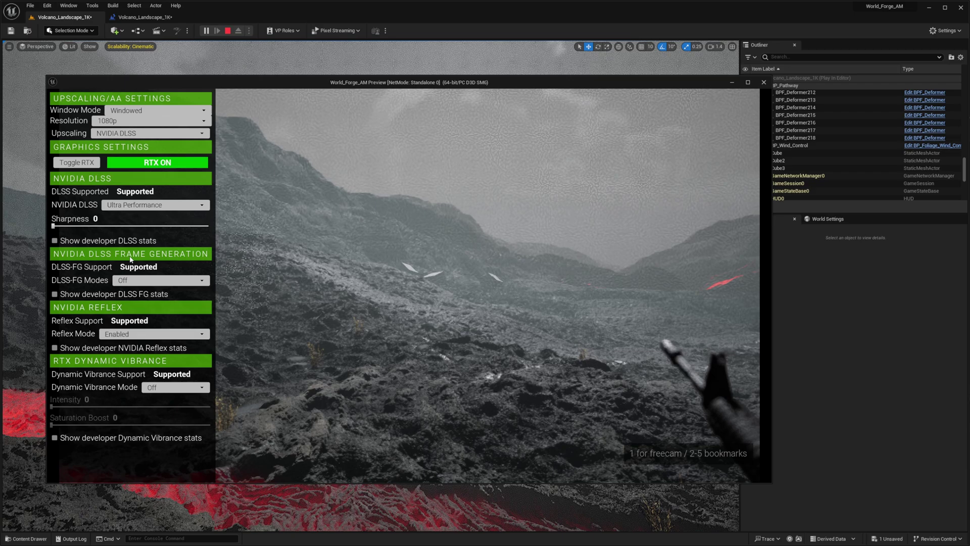
click(125, 206)
click(120, 223)
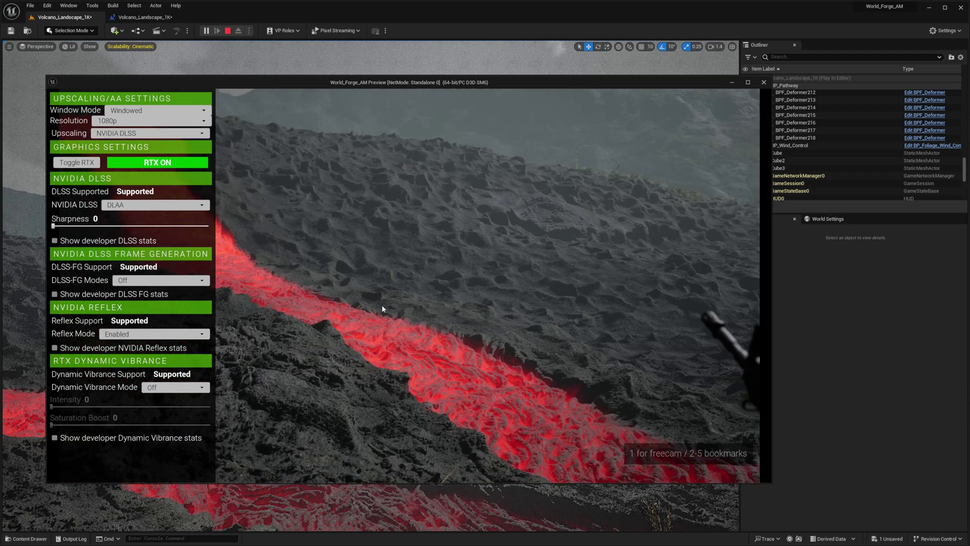
End the session, orbit the fern cluster in the full-screen viewport, then play with Alt+P.
key(Escape)
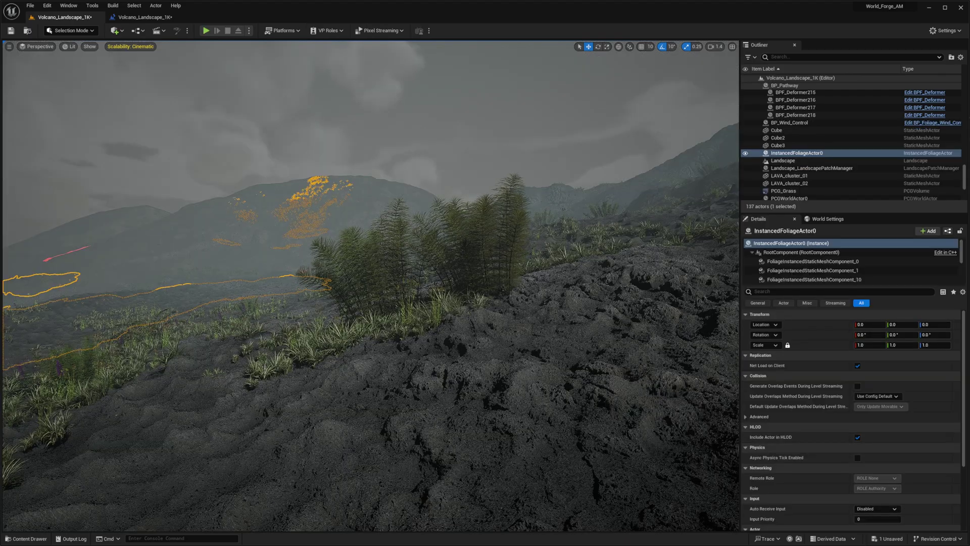
key(F11)
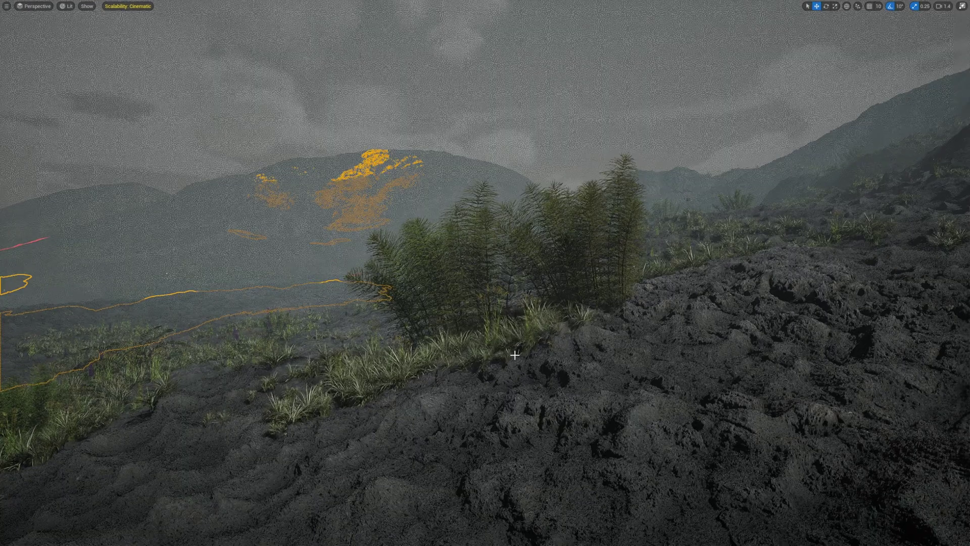
right_drag(514, 354, 460, 353)
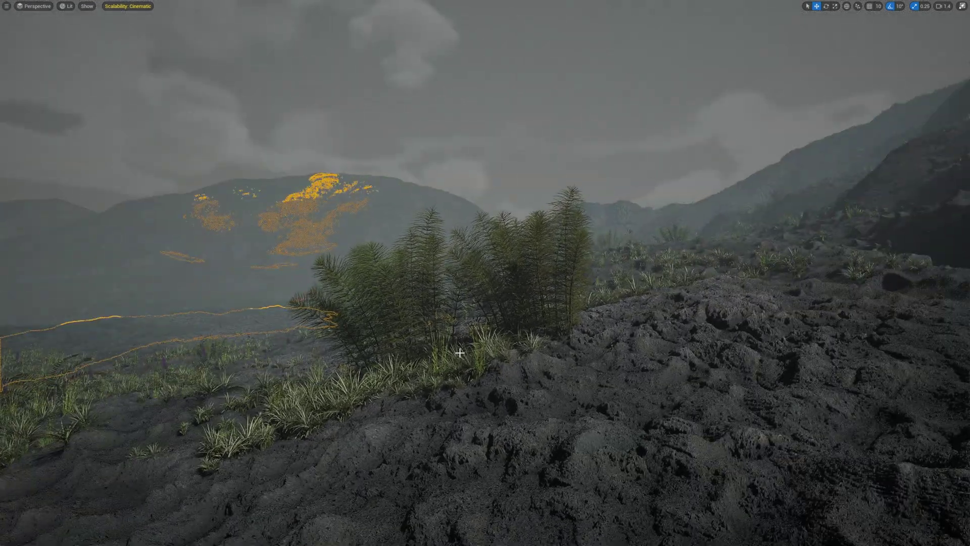
key(F11)
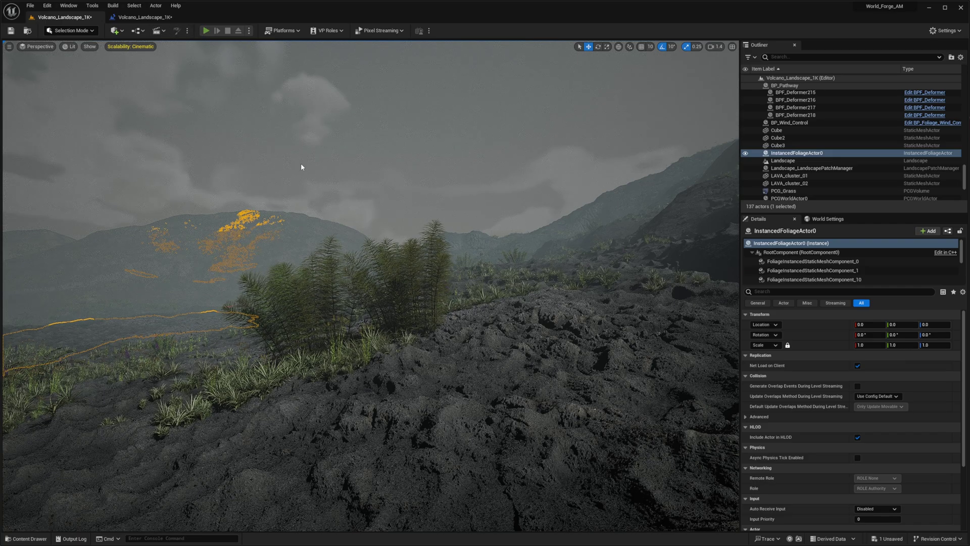
key(alt+p)
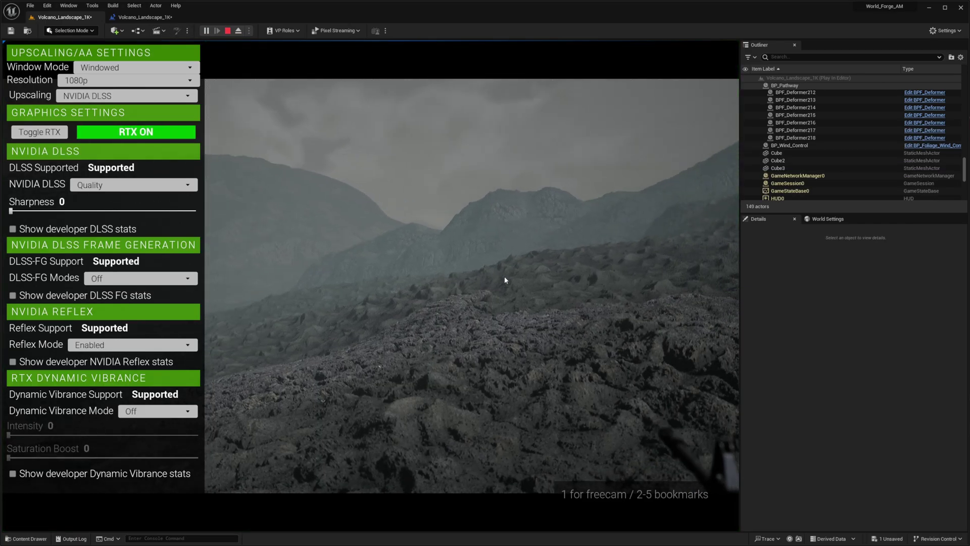
Switch the game view to fullscreen and set the resolution to 2160p.
key(F11)
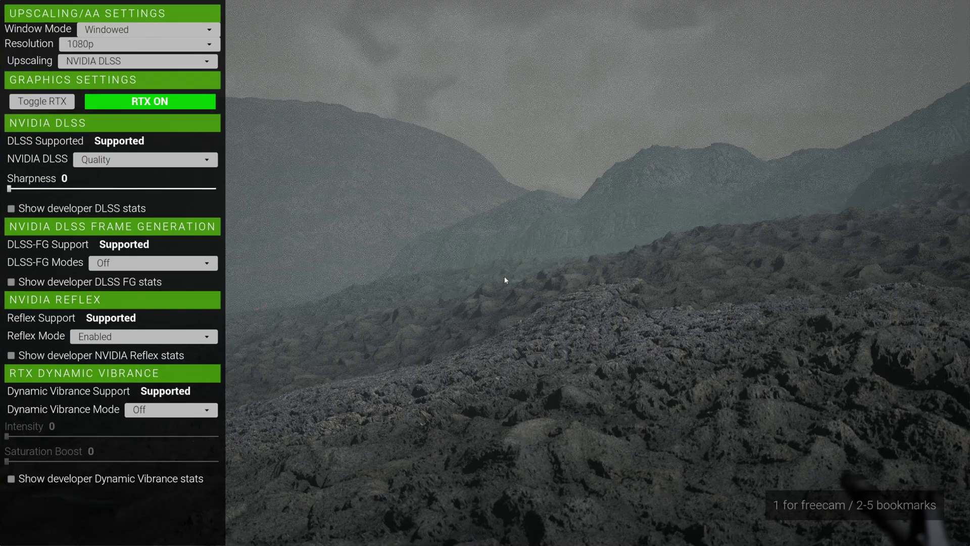
click(63, 44)
click(91, 77)
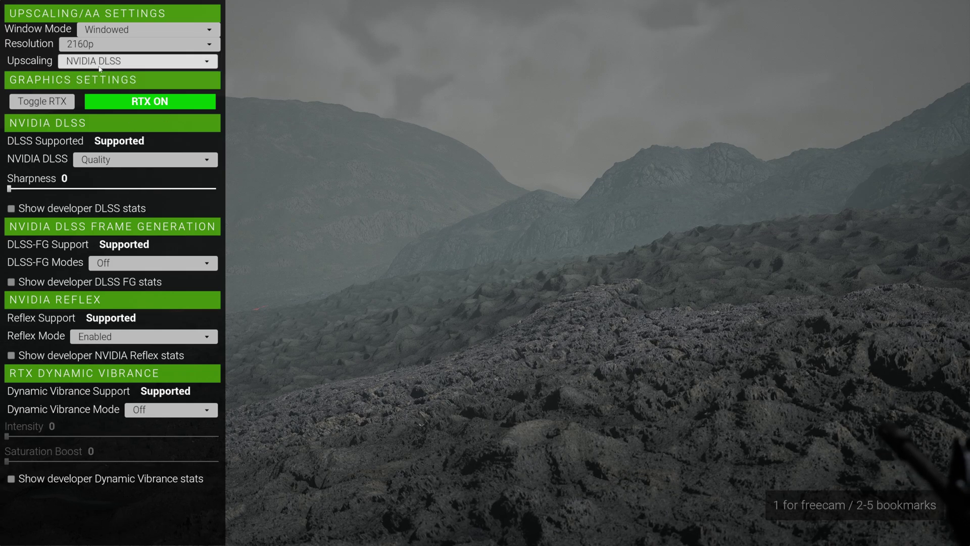
Keep NVIDIA DLSS as the upscaler and set its quality mode to DLAA.
click(100, 67)
click(101, 85)
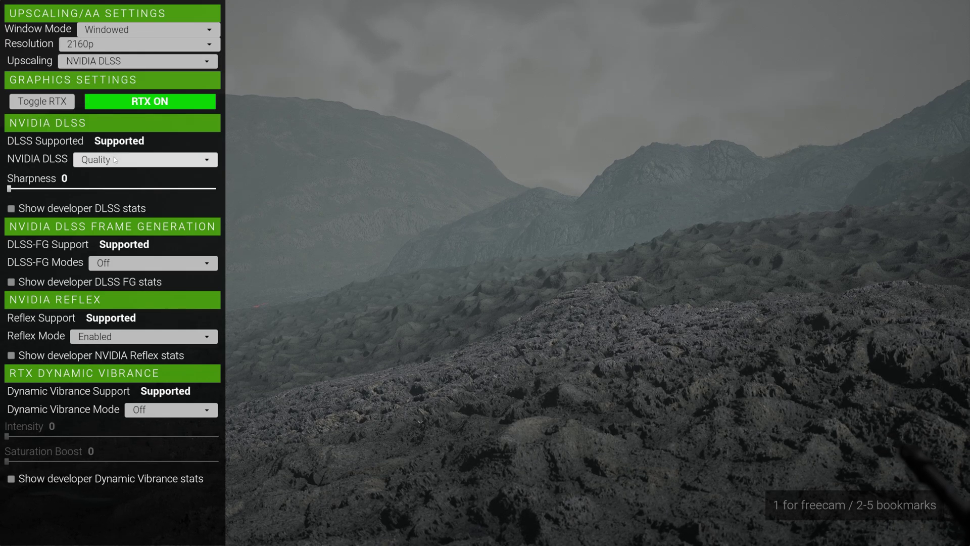
click(110, 159)
click(104, 185)
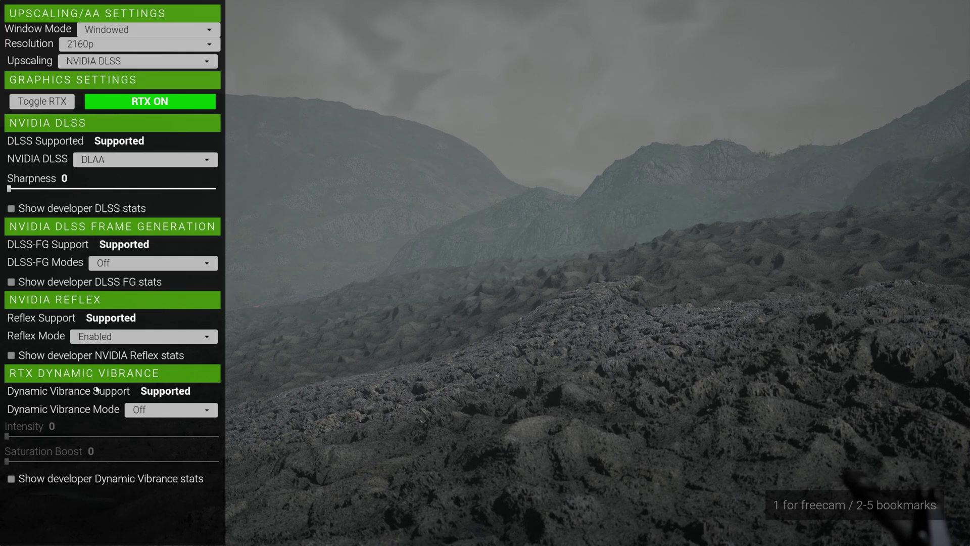
Turn DLSS frame generation On and briefly show its developer stats.
click(98, 264)
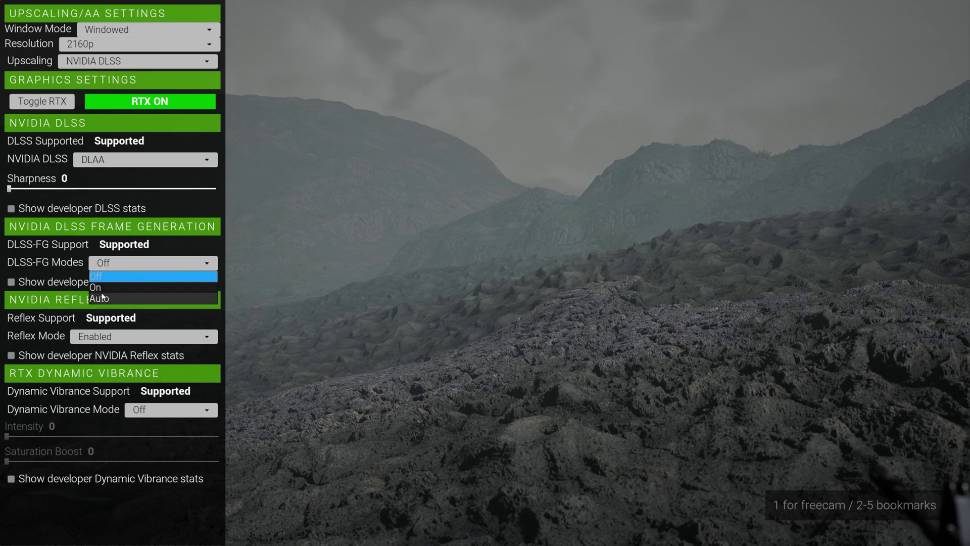
click(101, 294)
click(15, 281)
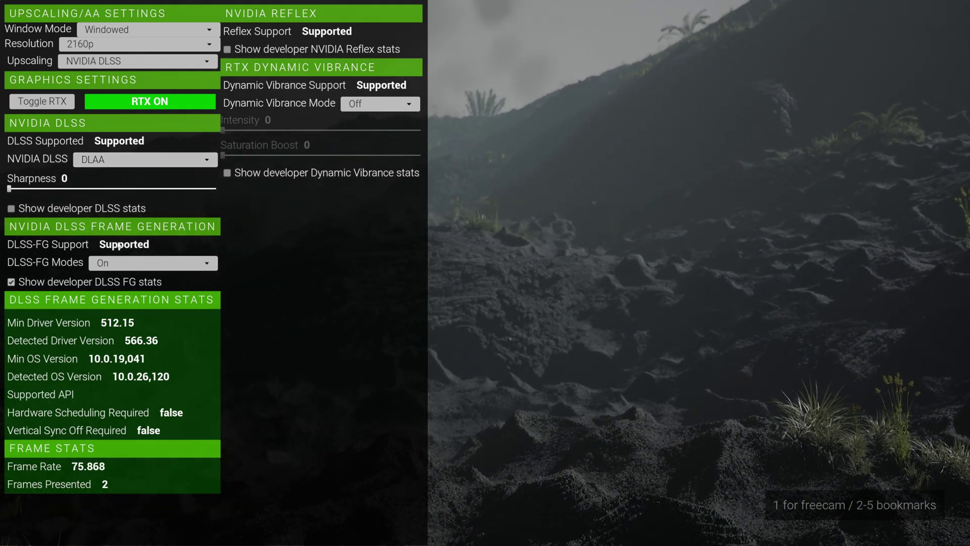
click(17, 282)
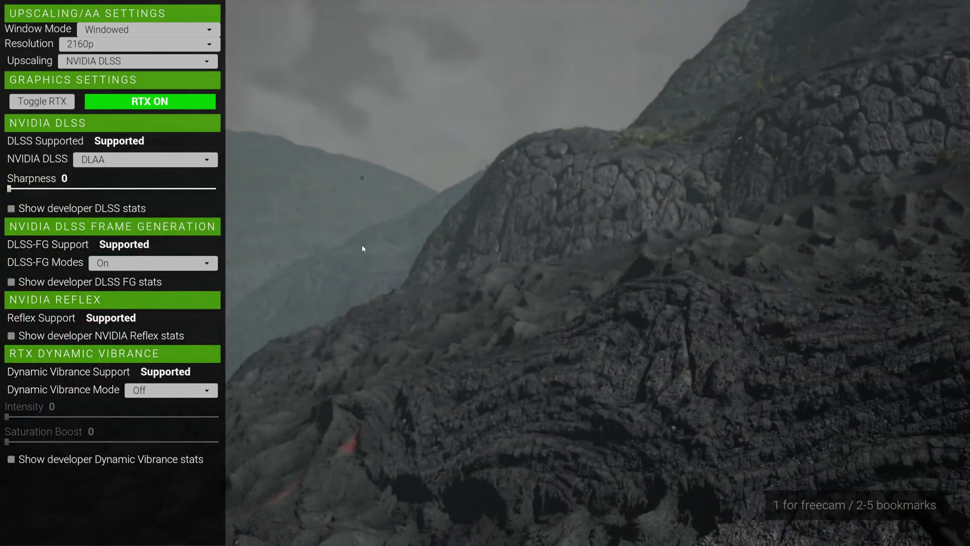
Show the Reflex and frame generation stats, set DLSS to Quality, and exit fullscreen.
click(12, 335)
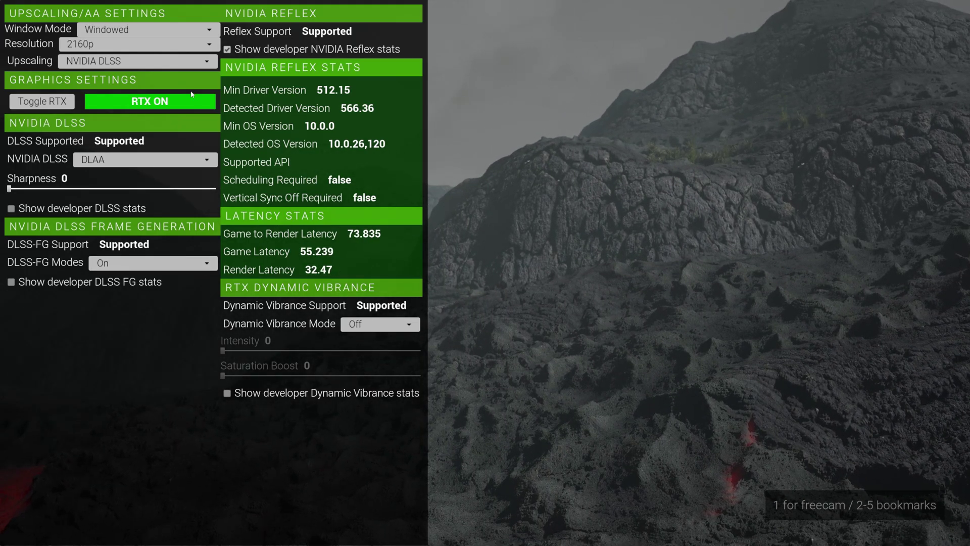
click(11, 282)
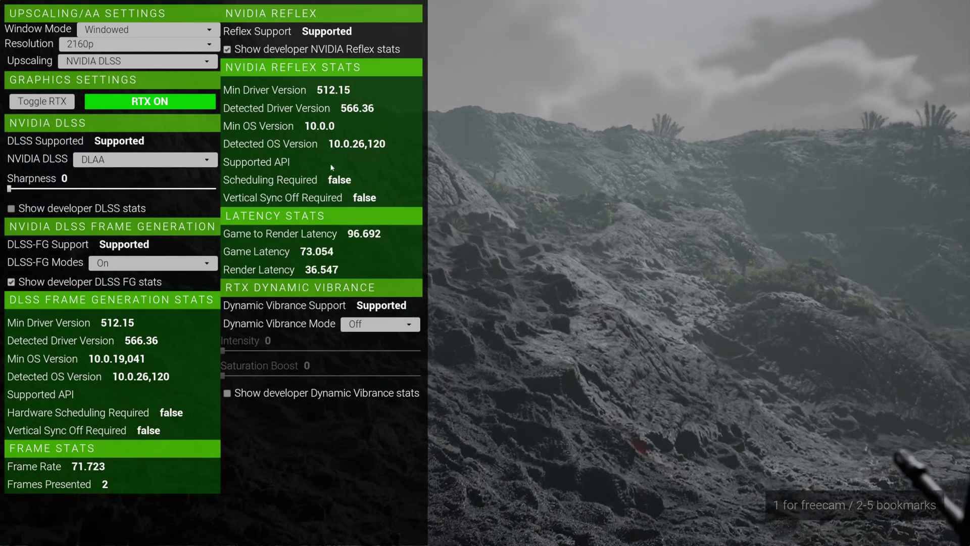
click(185, 161)
click(123, 193)
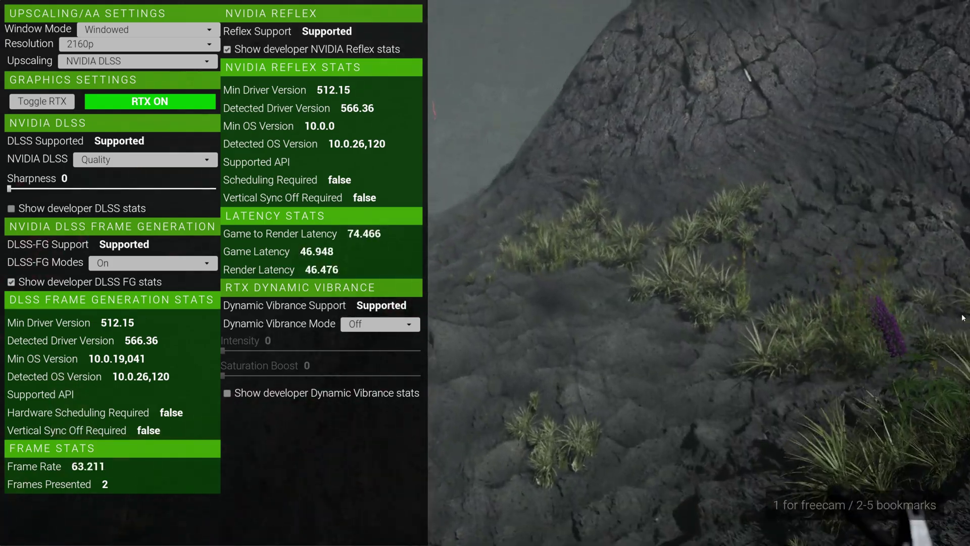
key(F11)
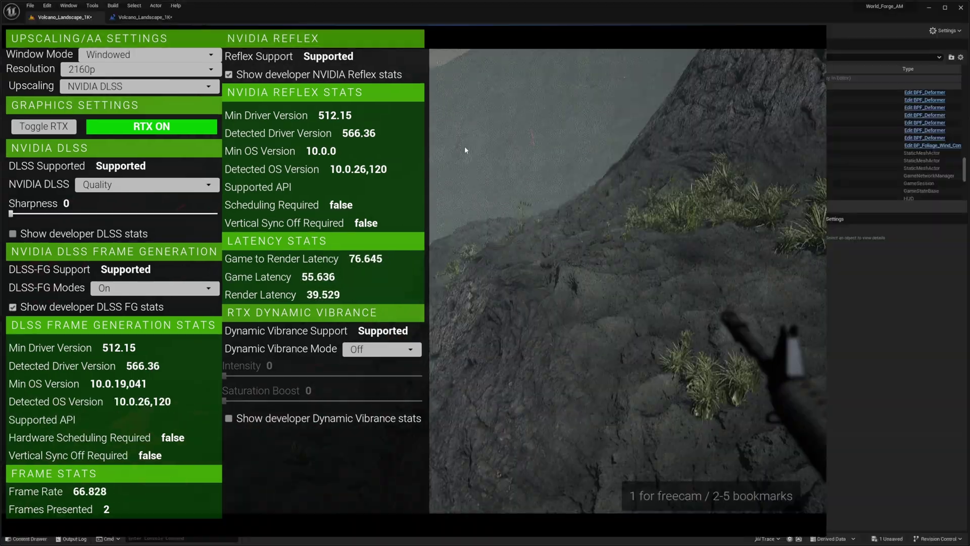
Stop play and search Project Settings for 'dlss' to confirm DLSS in Editor viewports.
key(Escape)
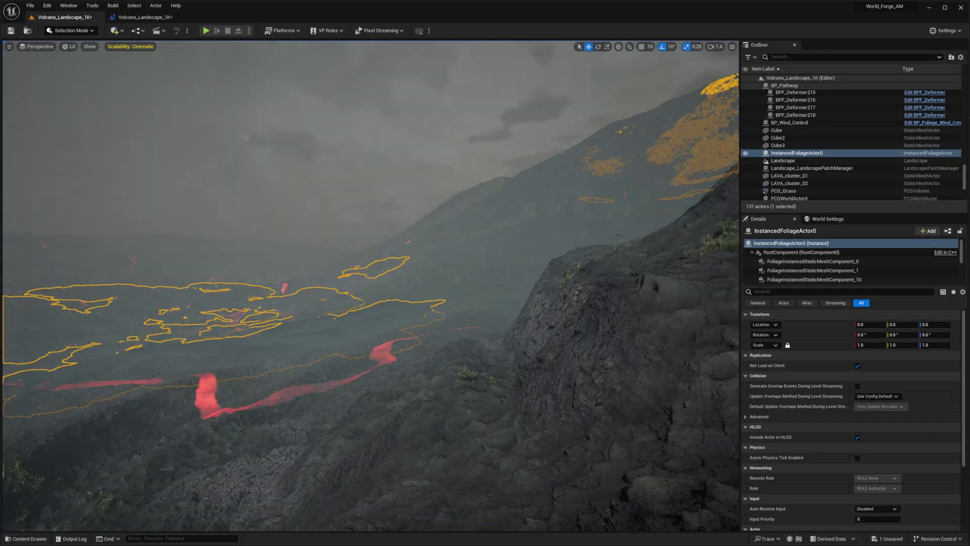
key(f)
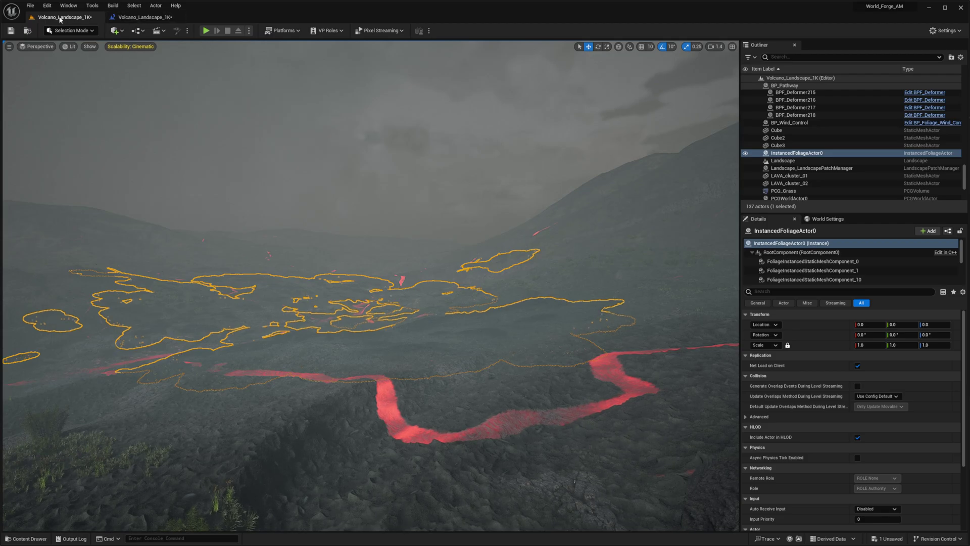
click(77, 115)
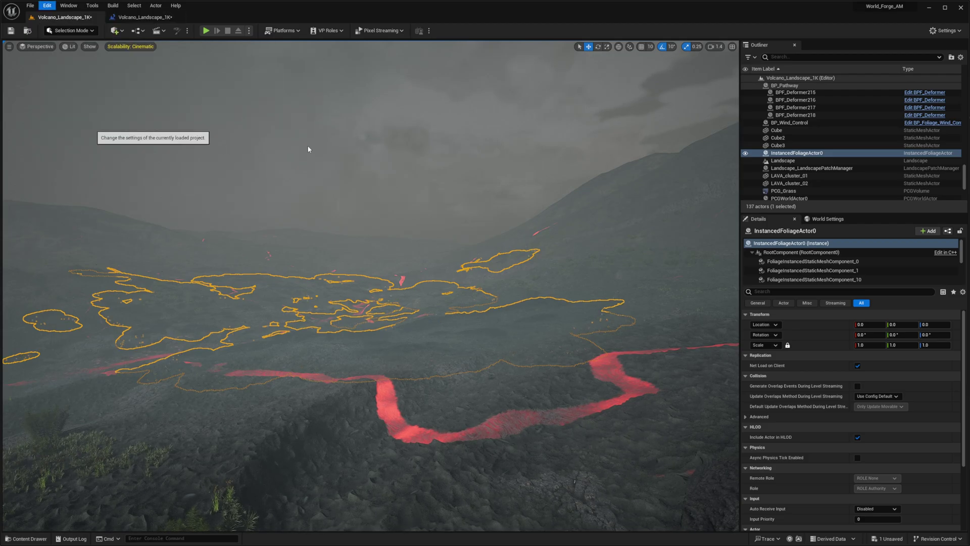
click(378, 127)
text(dlss)
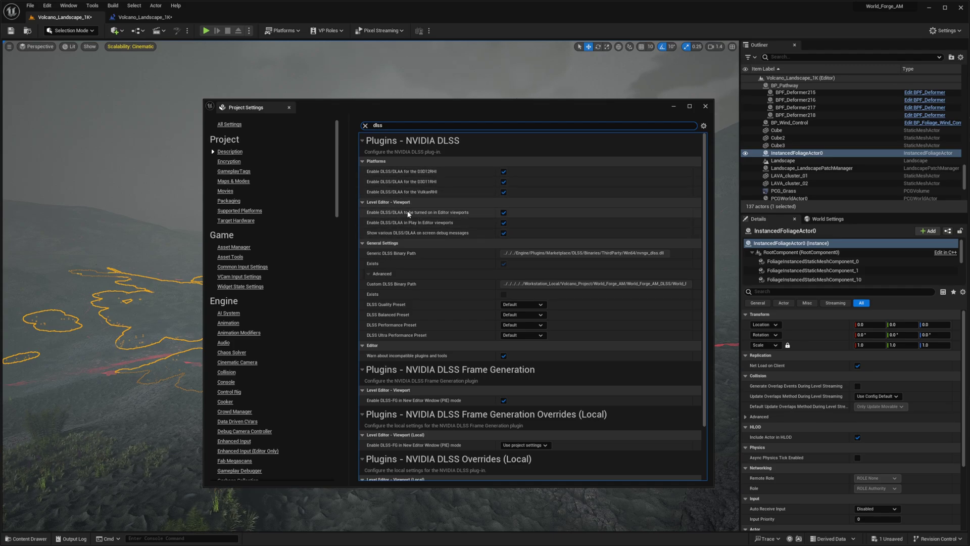
mouse_move(426, 216)
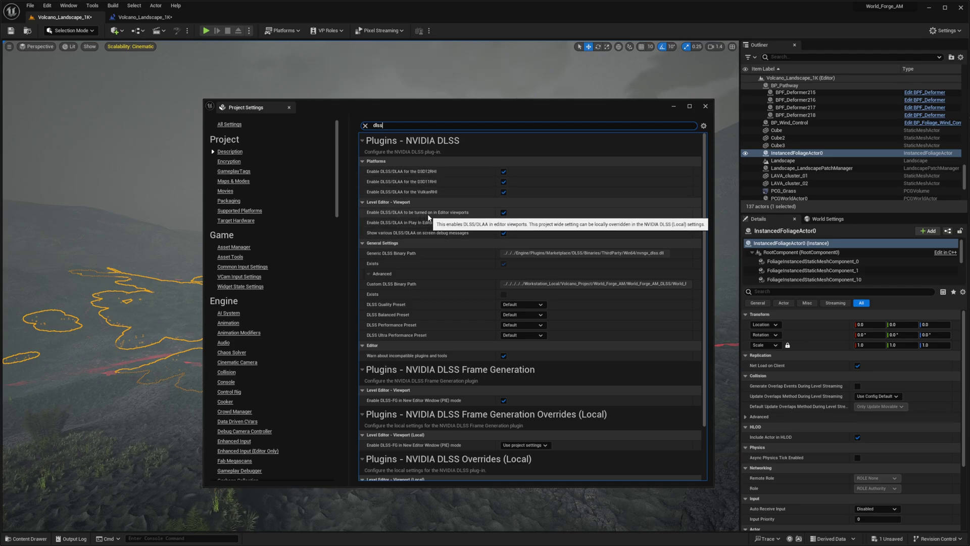
click(706, 106)
Orbit the editor camera back for a wider view over the lava field.
drag(476, 177, 455, 202)
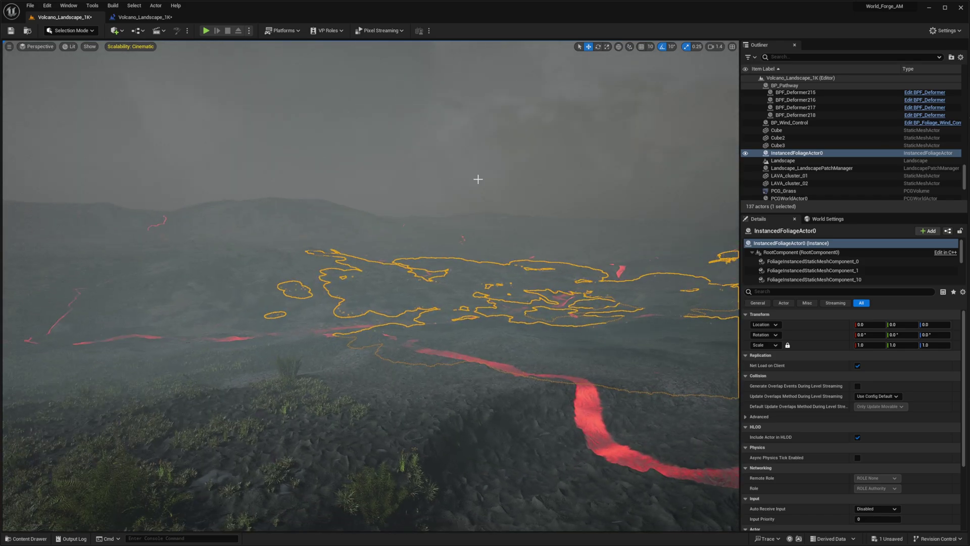